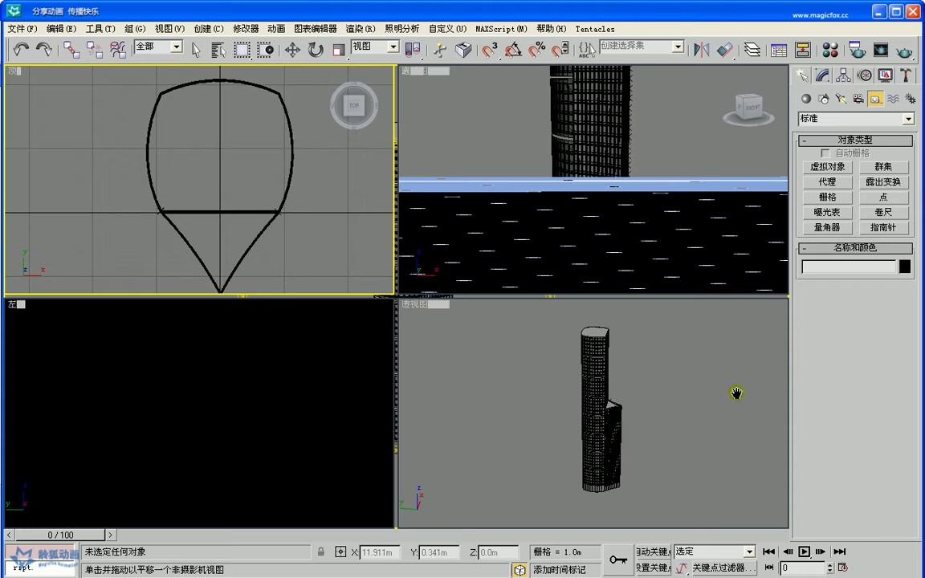
# Draw a cylinder of about 4.5 m radius at the centre of the rounded tower outline in the top view
pyautogui.click(910, 568)
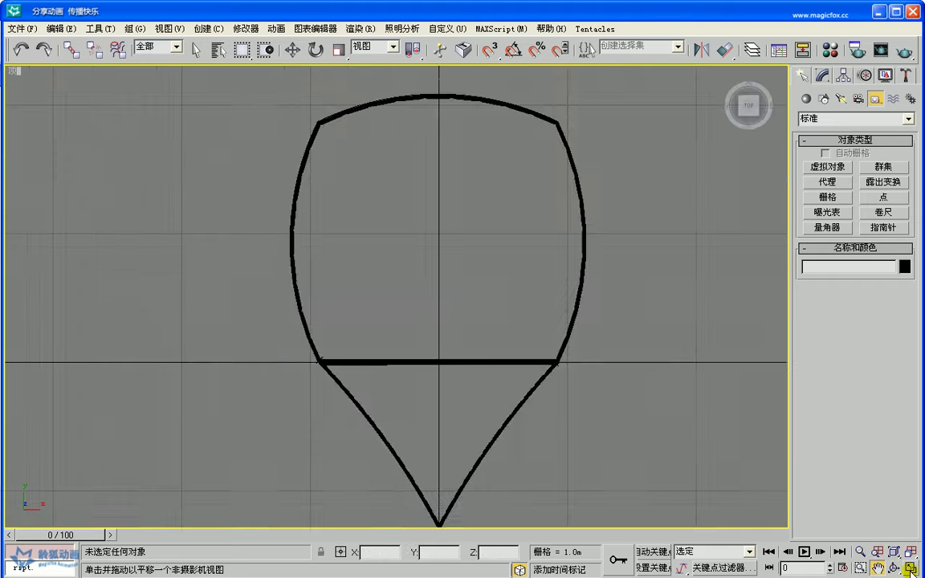
pyautogui.moveTo(589, 361); pyautogui.dragTo(508, 345)
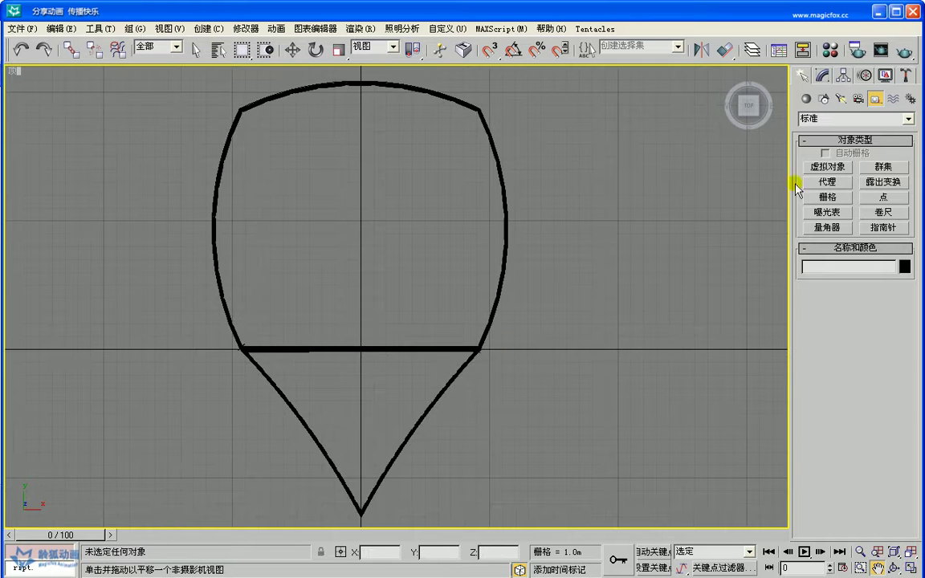
pyautogui.click(806, 98)
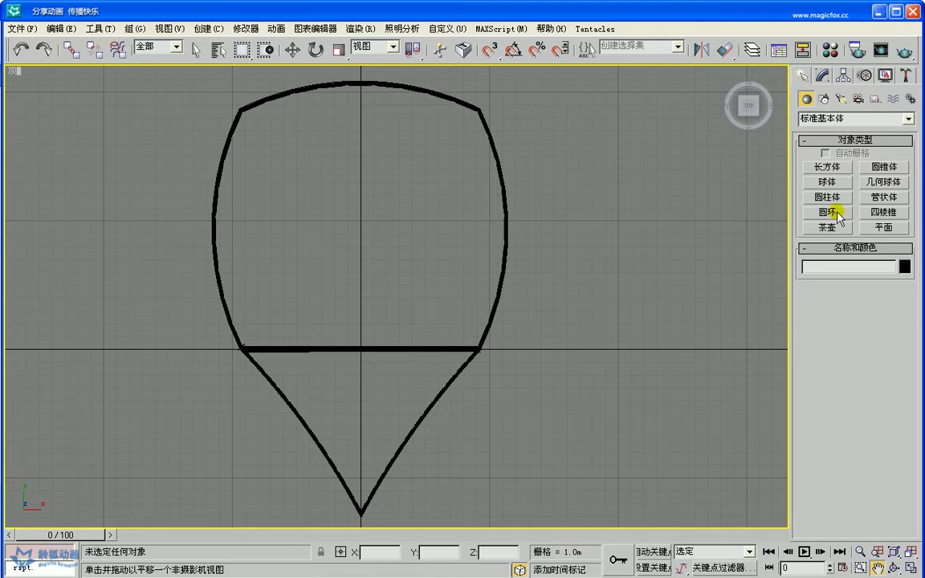
pyautogui.click(828, 198)
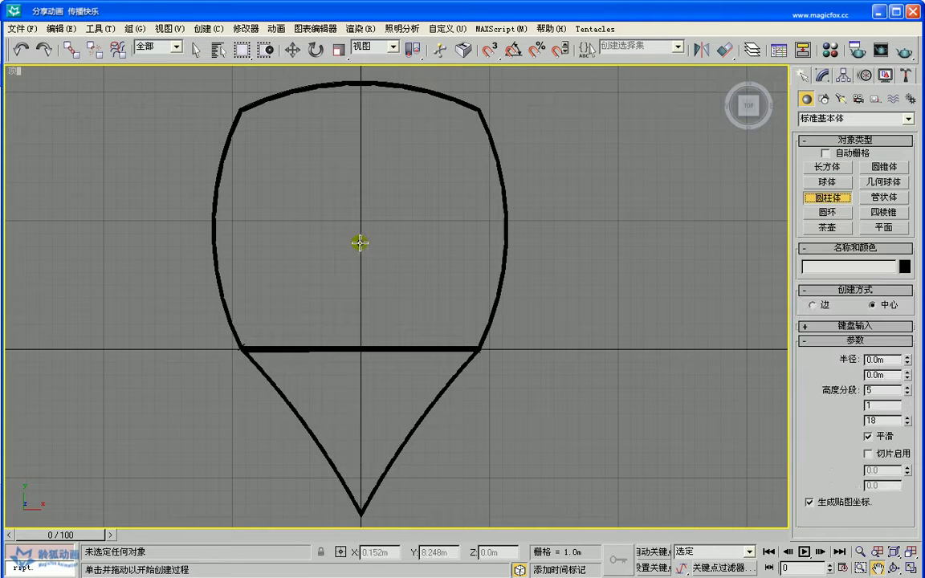
pyautogui.moveTo(363, 217); pyautogui.dragTo(395, 176)
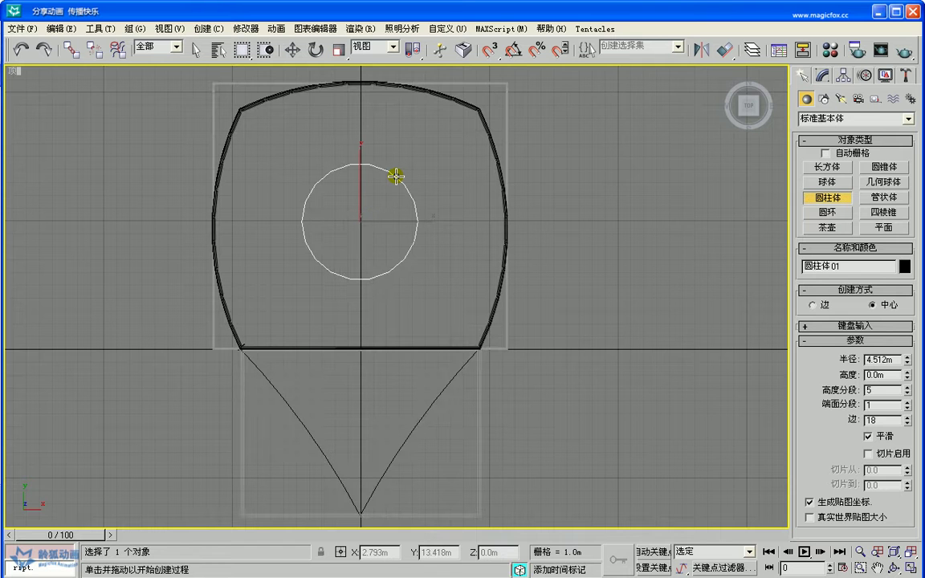
pyautogui.click(396, 176)
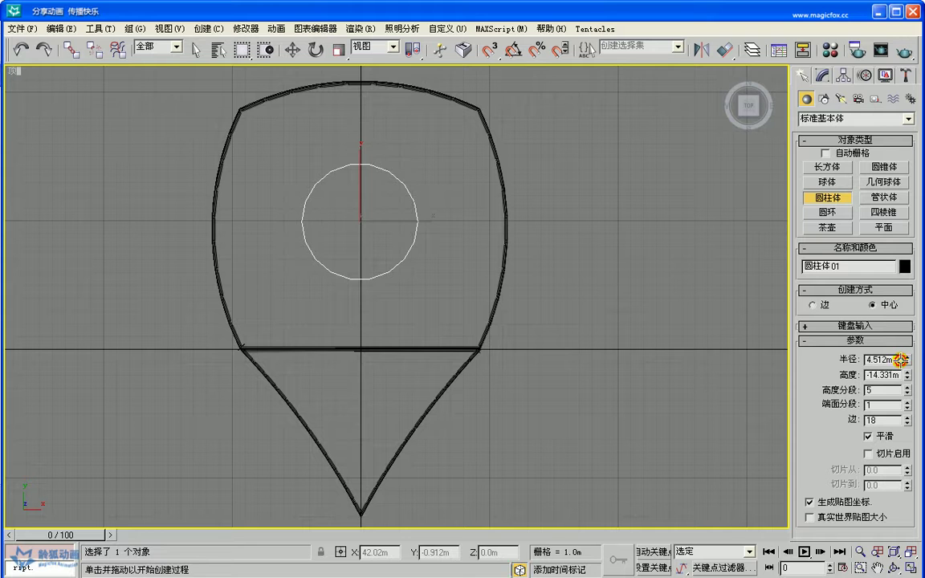
# Set the central cylinder's radius to 5.2 m, its height to 160 m and its sides to 24
pyautogui.moveTo(895, 362); pyautogui.dragTo(853, 363)
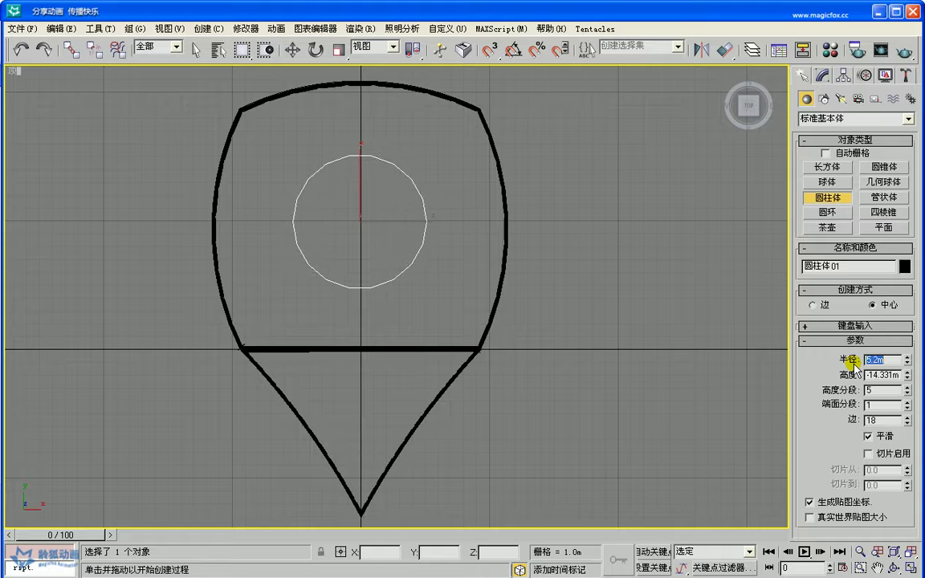
pyautogui.moveTo(881, 423); pyautogui.dragTo(852, 425)
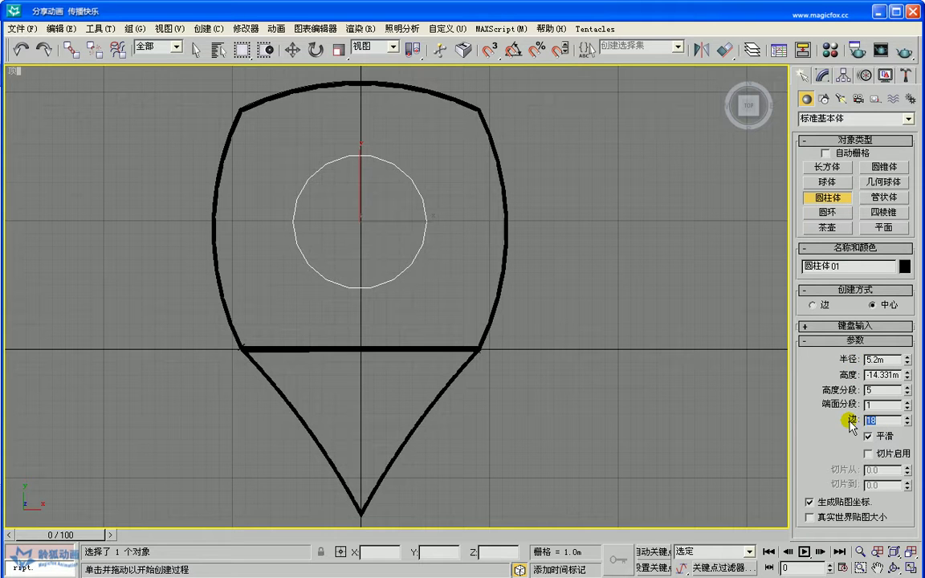
pyautogui.write('24')
pyautogui.press('Return')
pyautogui.moveTo(899, 374); pyautogui.dragTo(829, 375)
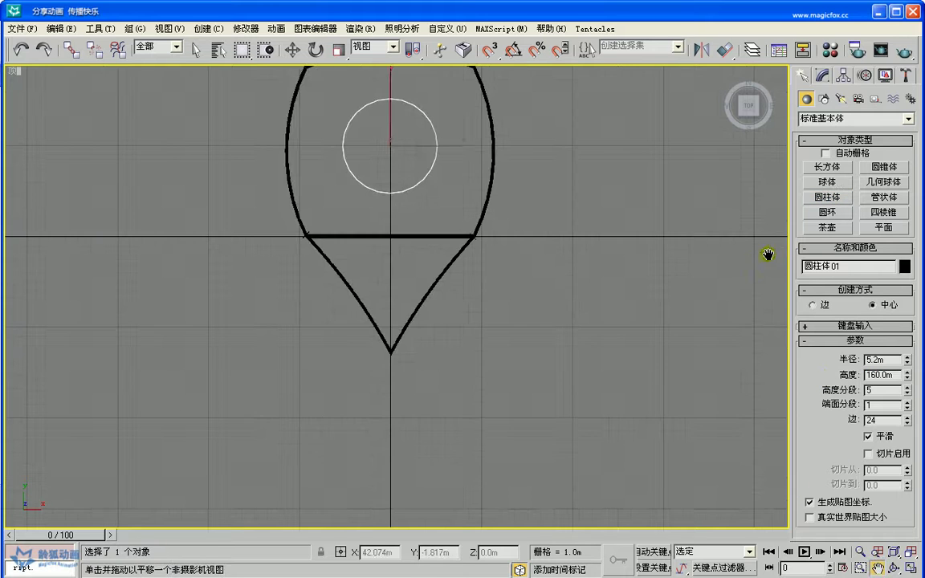
# Draw a small cylinder of about 0.64 m radius just outside the pointed tip of the building outline
pyautogui.click(828, 198)
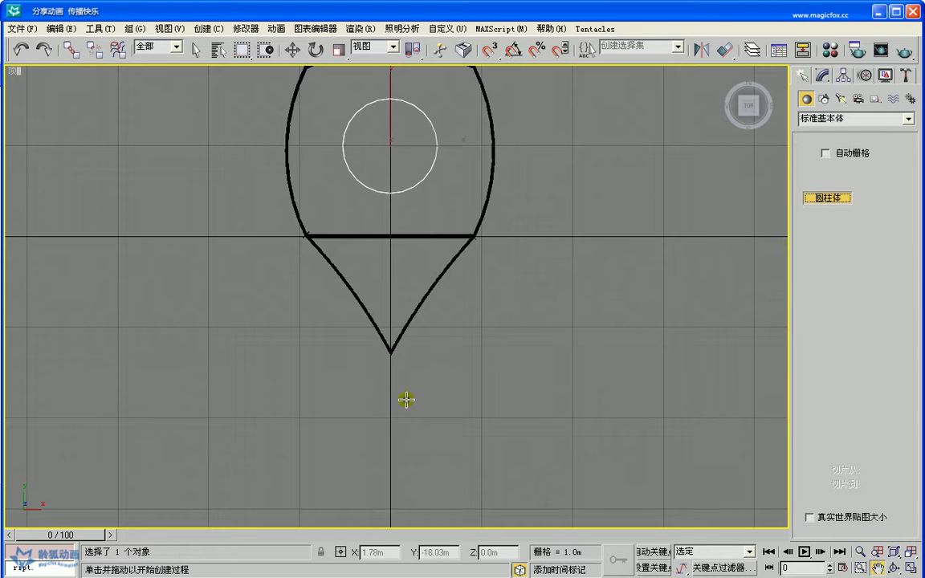
pyautogui.moveTo(395, 371); pyautogui.dragTo(395, 375)
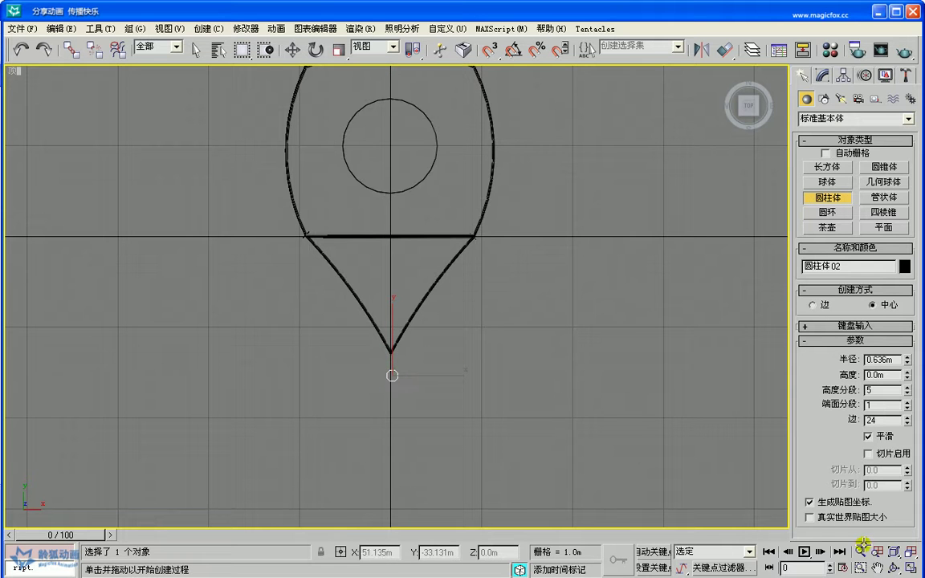
pyautogui.click(878, 567)
pyautogui.moveTo(498, 388); pyautogui.dragTo(497, 379)
pyautogui.scroll(3, 497, 378)
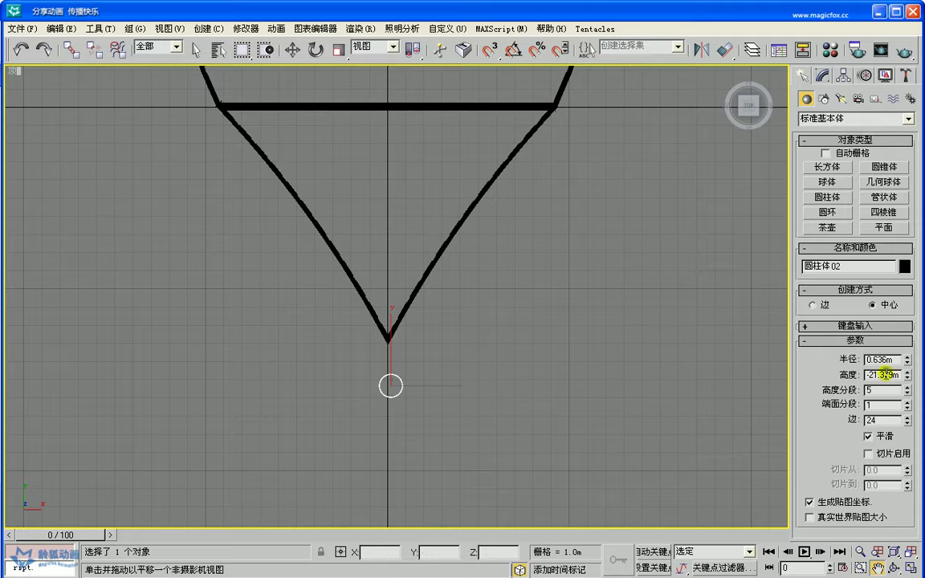
# Set the small cylinder's radius to 0.3 m
pyautogui.moveTo(893, 359); pyautogui.dragTo(858, 358)
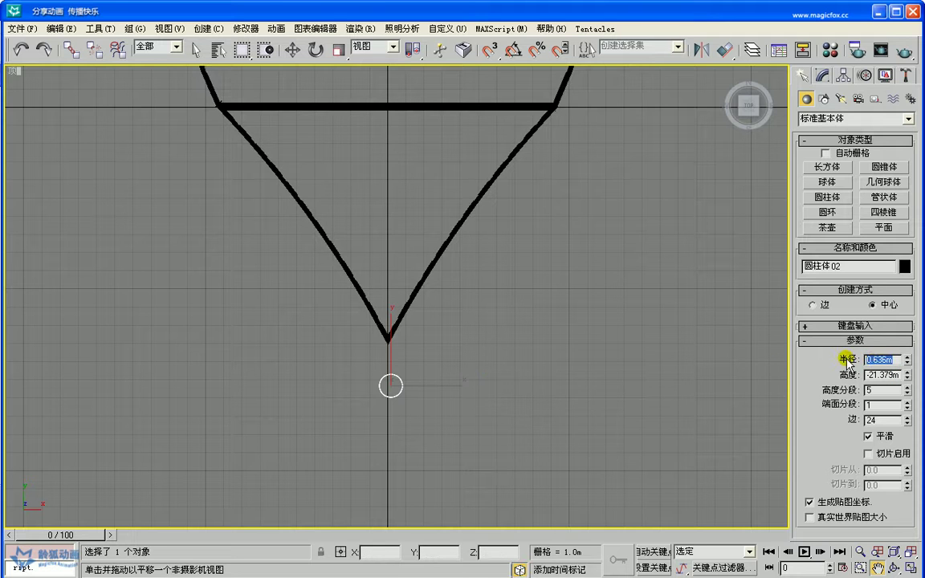
pyautogui.click(876, 361)
pyautogui.moveTo(873, 361); pyautogui.dragTo(906, 362)
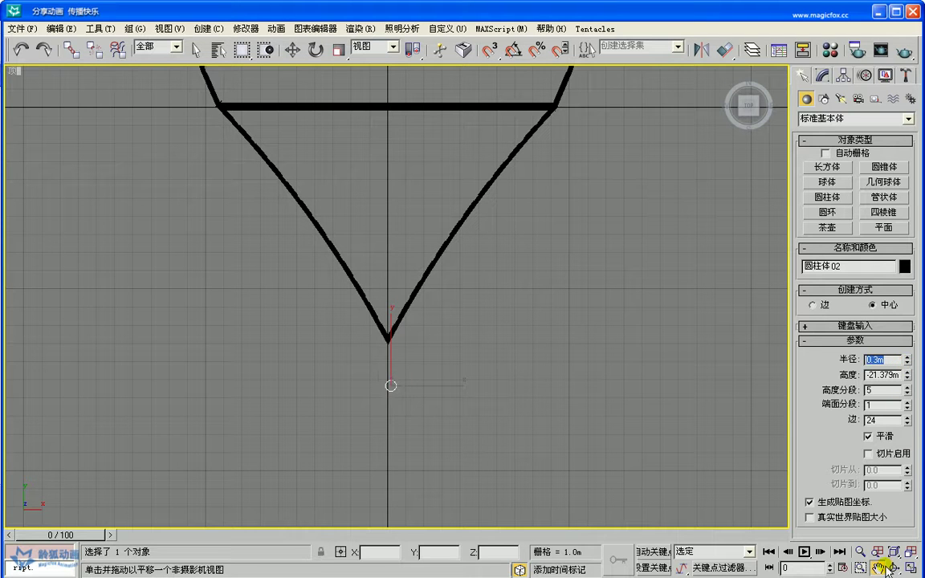
# Move the small cylinder closer to the outline's tip, at a Y position of about -14.6 m, and set its X position to 0
pyautogui.moveTo(471, 402); pyautogui.dragTo(495, 390, button='middle')
pyautogui.scroll(3, 492, 381)
pyautogui.scroll(-1, 496, 391)
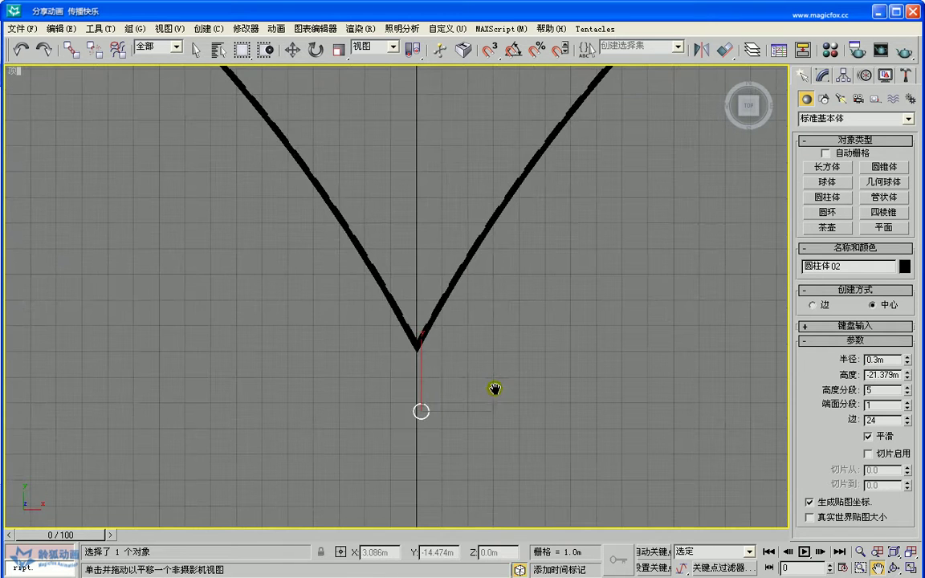
pyautogui.click(293, 49)
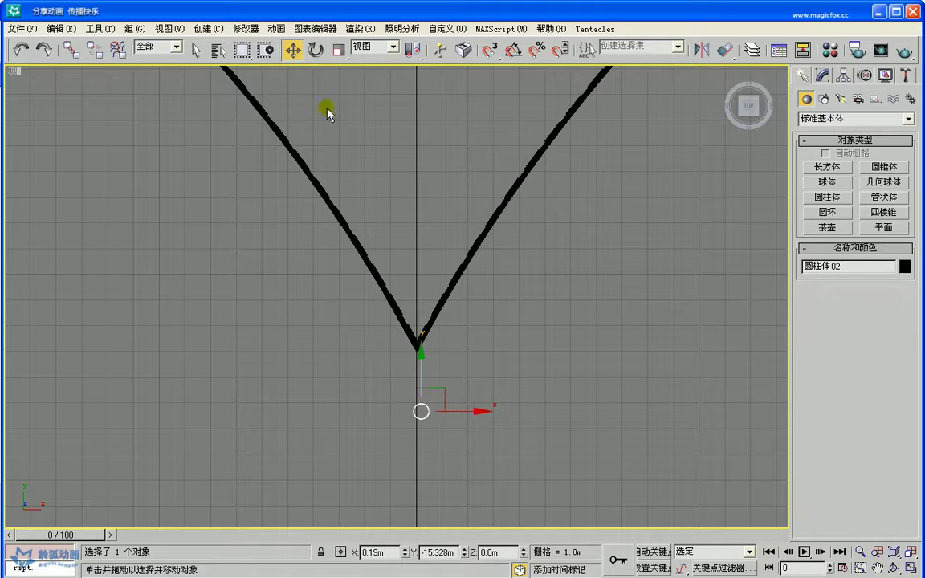
pyautogui.moveTo(448, 395); pyautogui.dragTo(442, 377)
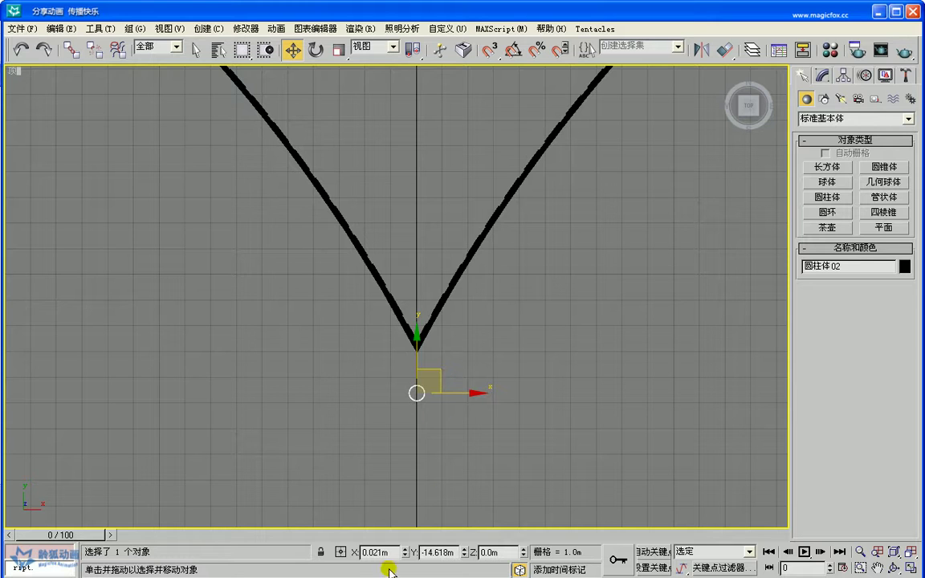
pyautogui.moveTo(392, 553); pyautogui.dragTo(319, 554)
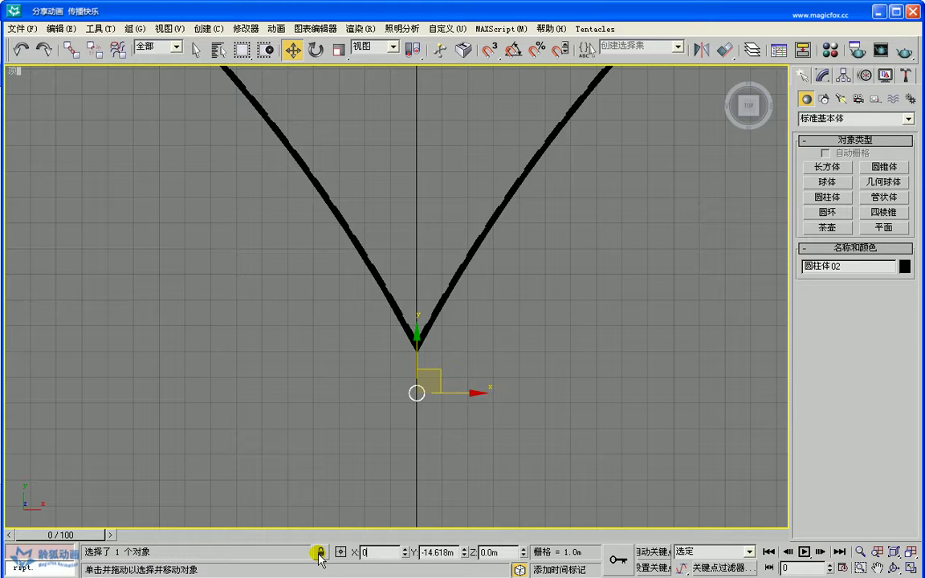
pyautogui.press('Return')
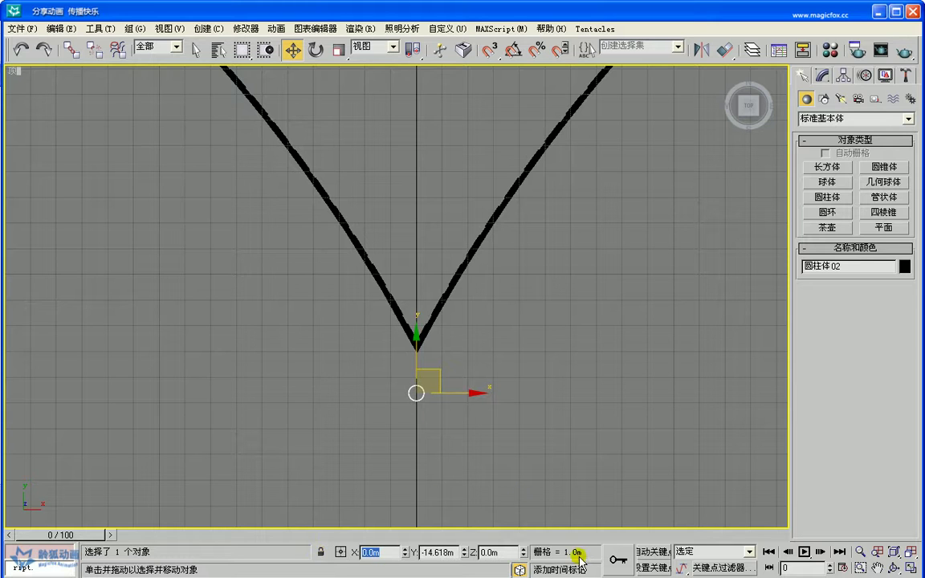
# Set the tip cylinder's height to 148 m, its height segments to 15 and its sides to 30
pyautogui.click(877, 569)
pyautogui.moveTo(553, 349); pyautogui.dragTo(523, 419)
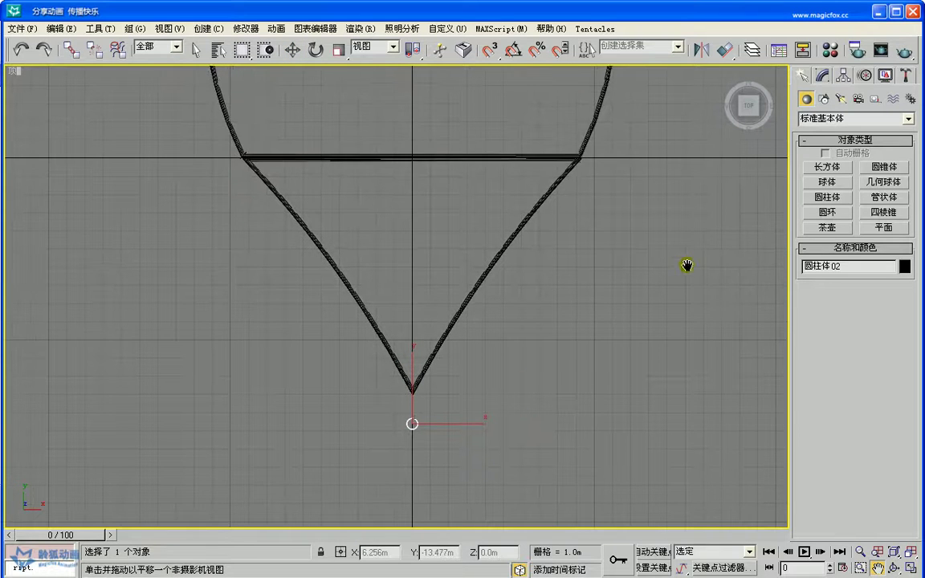
pyautogui.click(823, 77)
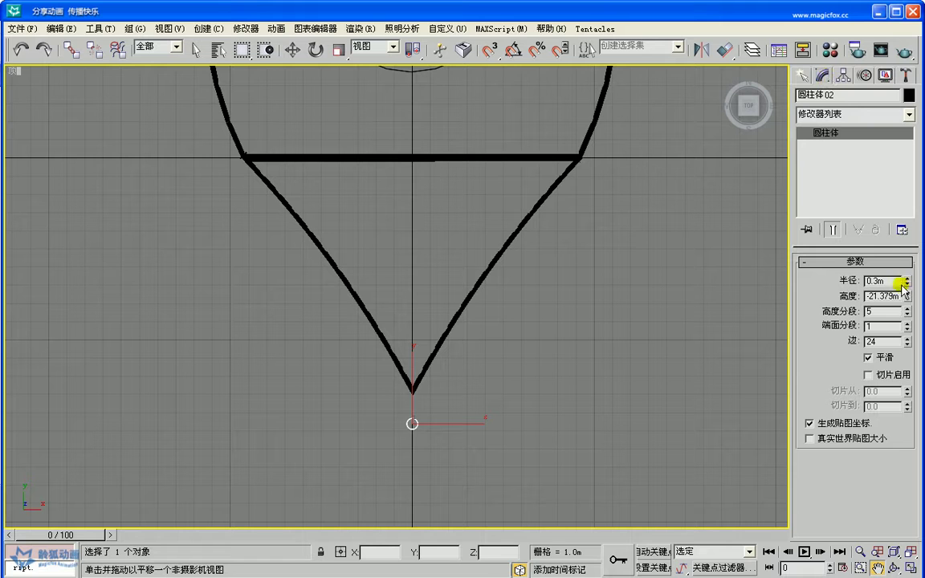
pyautogui.doubleClick(893, 296)
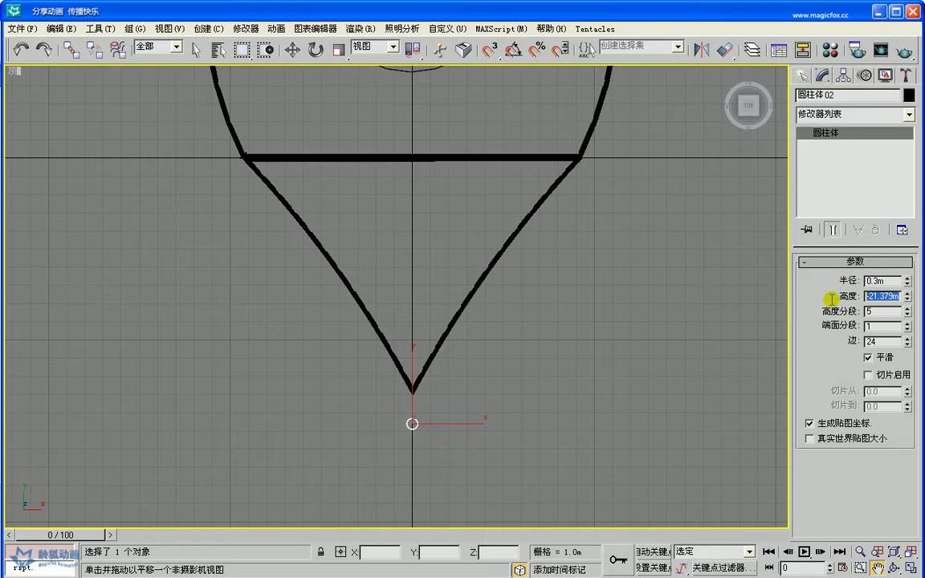
pyautogui.press('w')
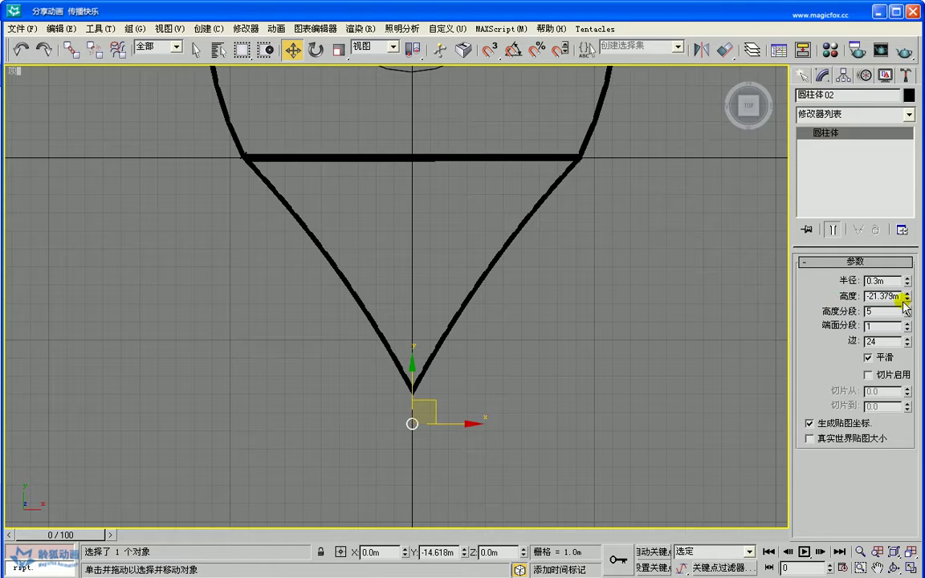
pyautogui.doubleClick(893, 296)
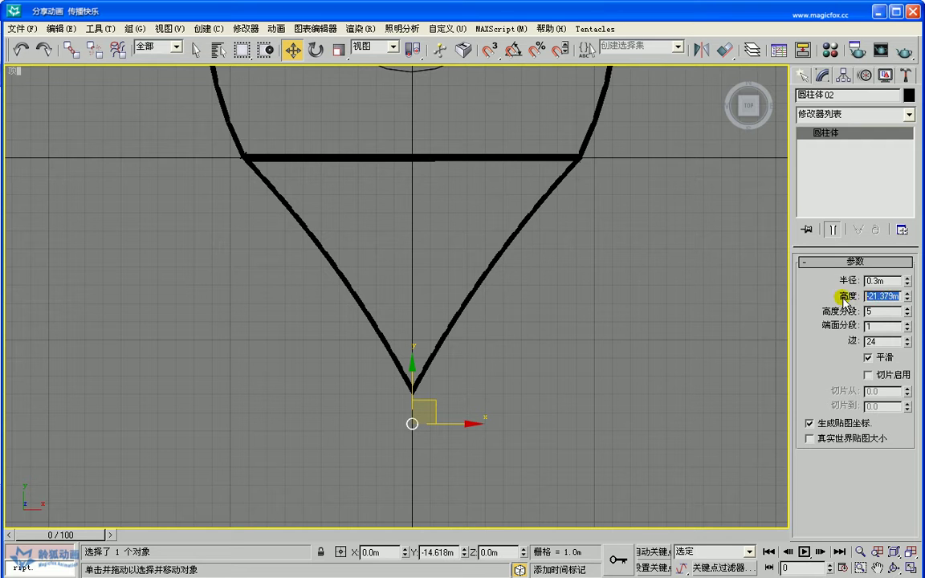
pyautogui.write('148.0m')
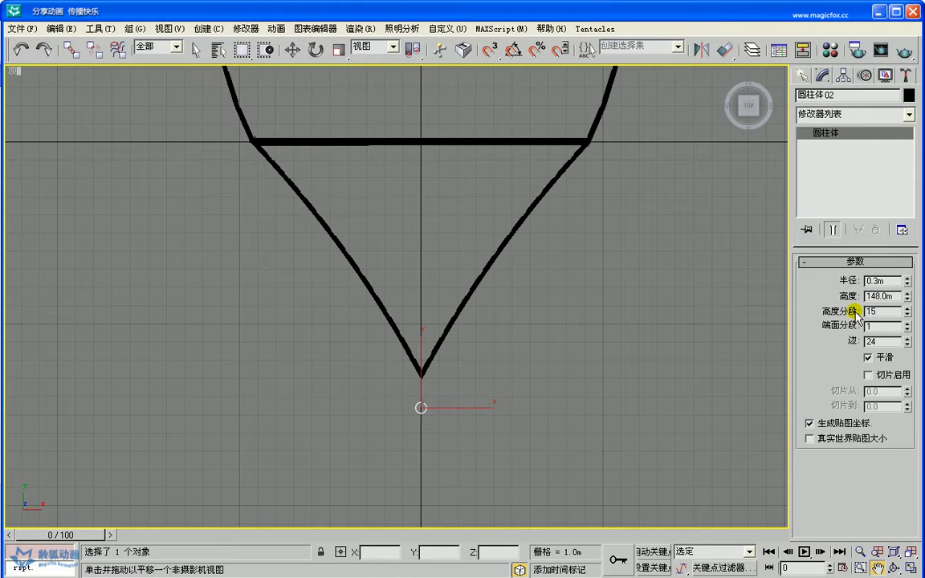
pyautogui.press('Tab')
pyautogui.press('Tab')
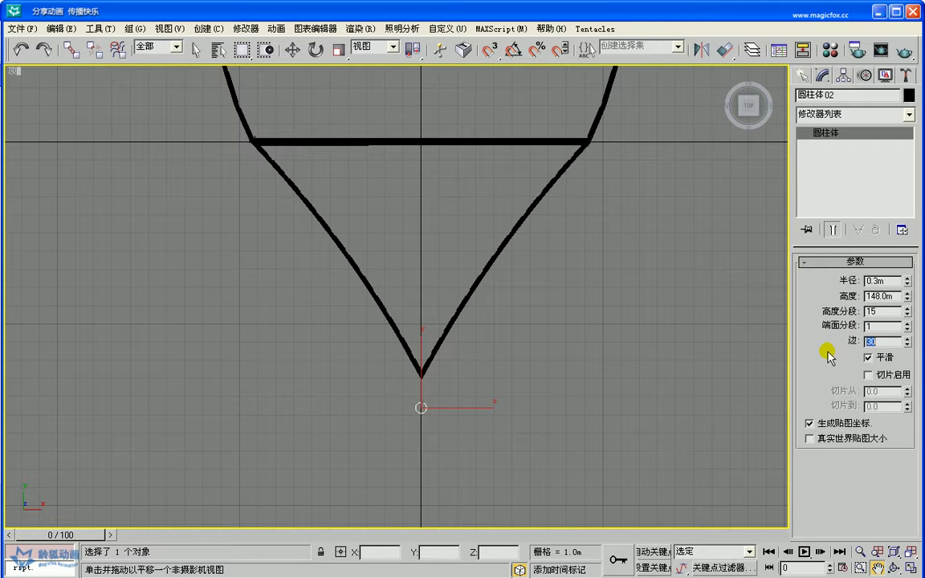
# In the left view, draw a cylinder of about 0.17 m radius and 2.4 m height between the lowest window row and the vertical pole
pyautogui.moveTo(615, 351); pyautogui.dragTo(630, 350)
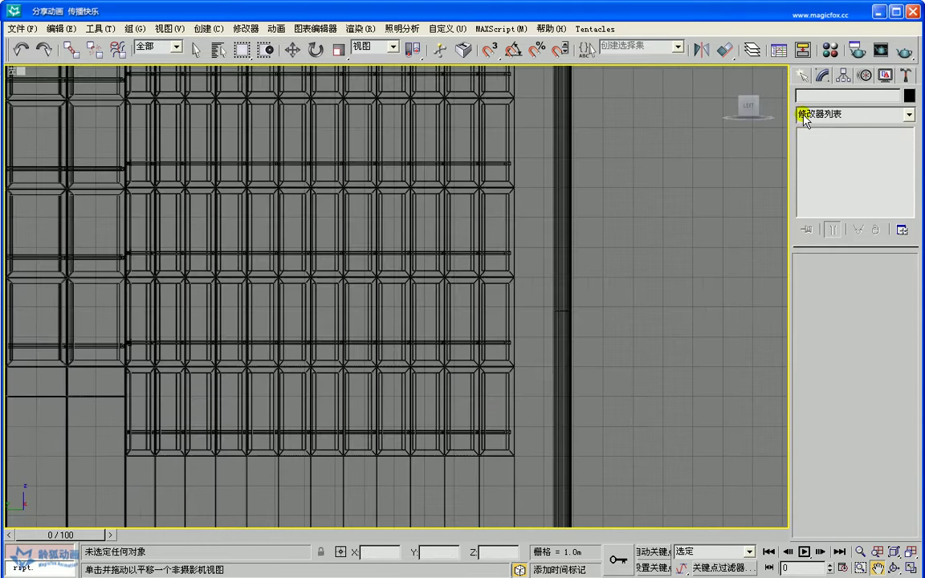
pyautogui.click(802, 75)
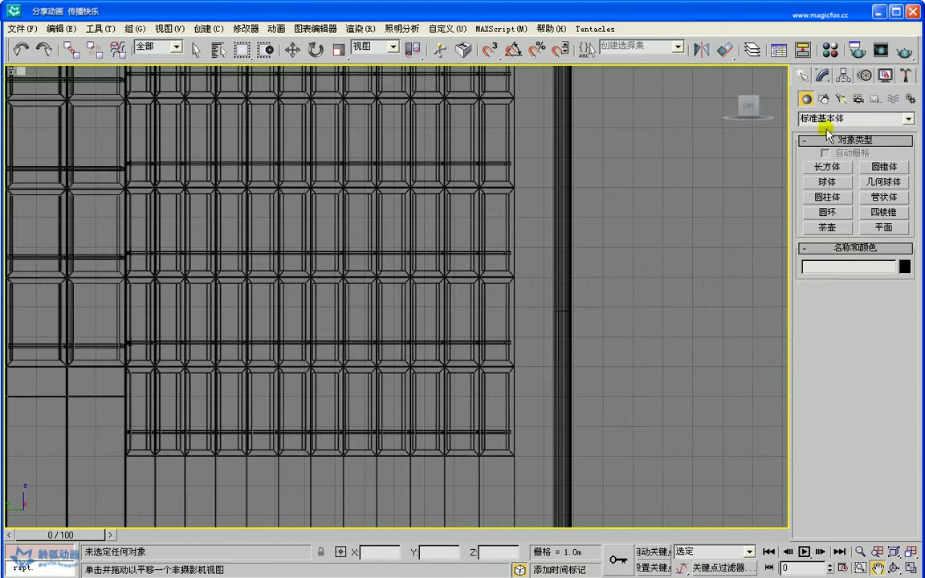
pyautogui.click(828, 197)
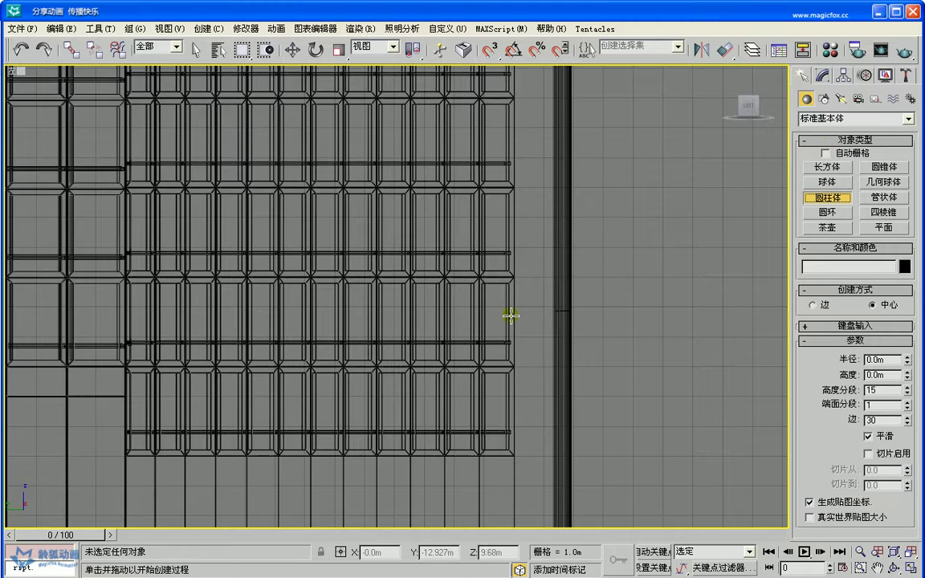
pyautogui.moveTo(527, 431); pyautogui.dragTo(530, 432)
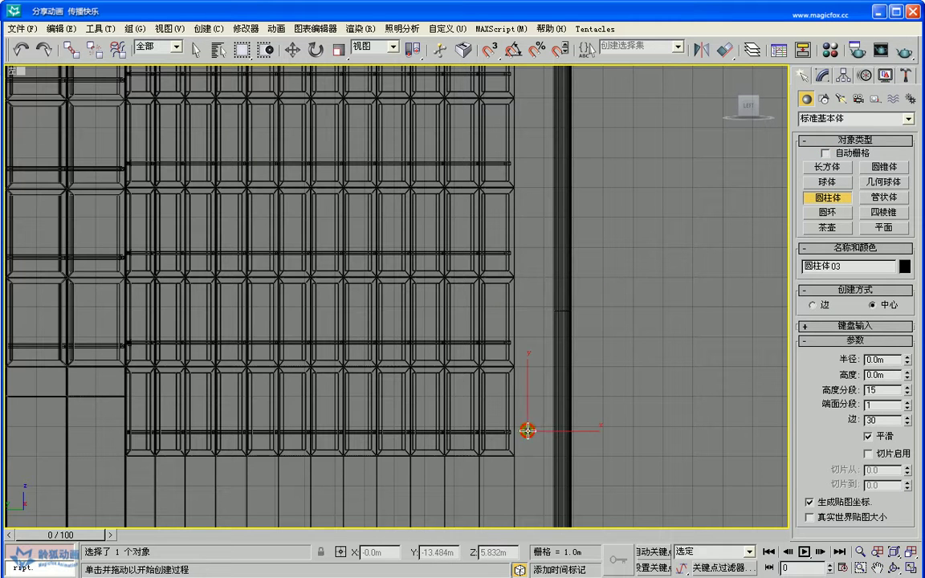
pyautogui.click(526, 358)
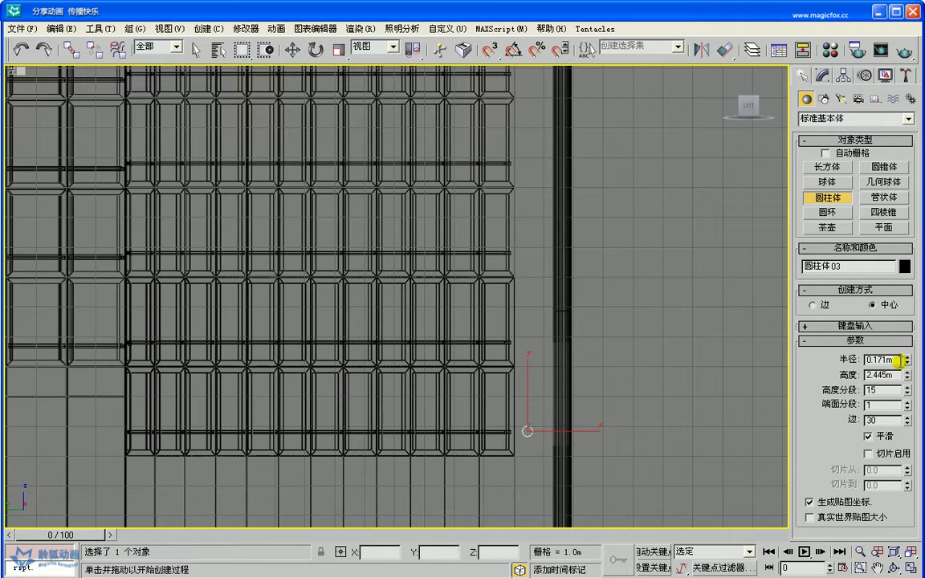
# Set the new cylinder's radius to 0.1 m
pyautogui.moveTo(867, 360); pyautogui.dragTo(890, 362)
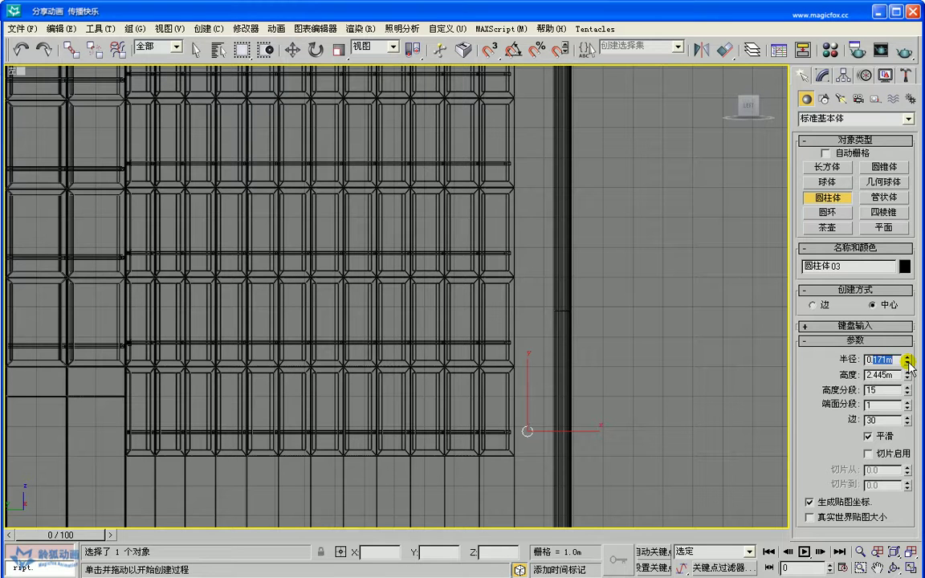
pyautogui.press('Return')
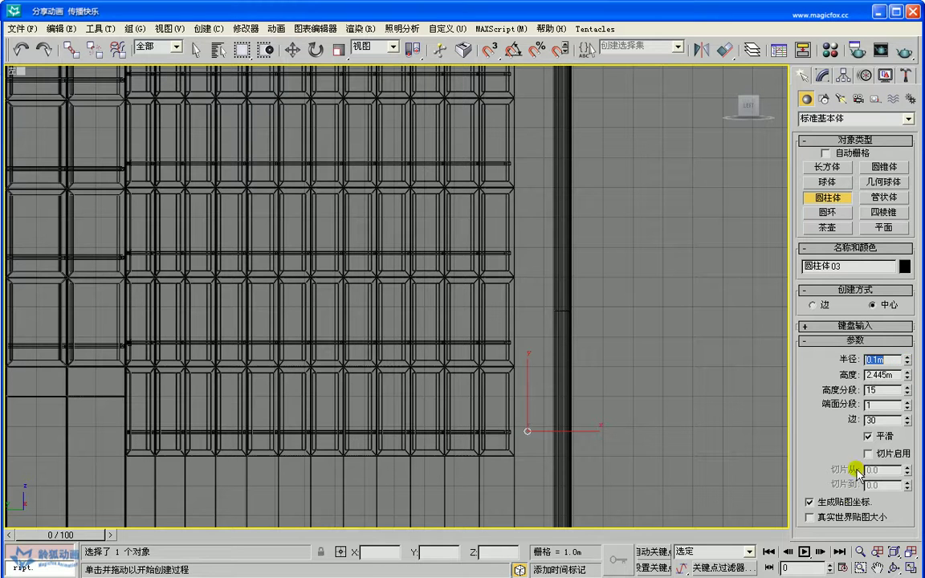
pyautogui.click(878, 567)
pyautogui.moveTo(501, 407); pyautogui.dragTo(502, 356)
pyautogui.scroll(3, 550, 416)
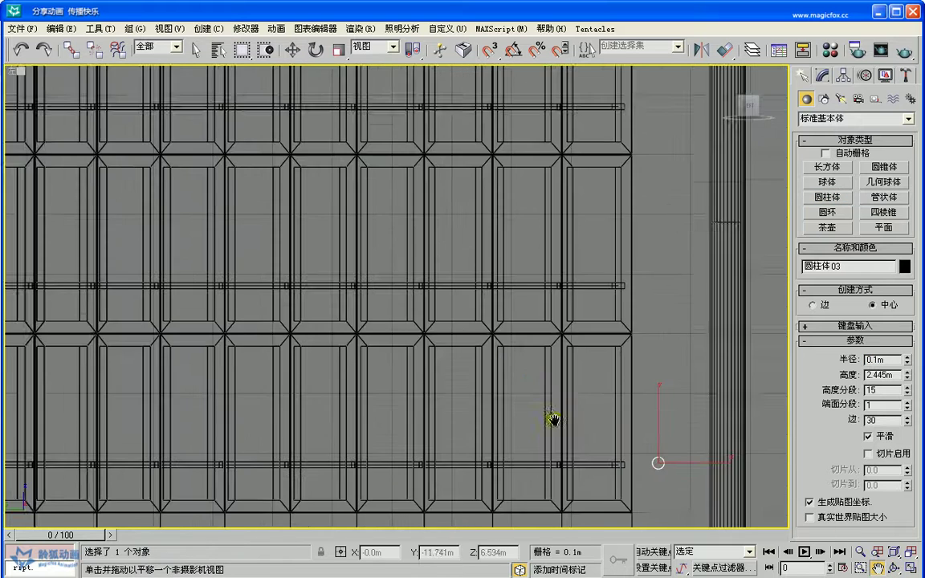
pyautogui.moveTo(560, 422); pyautogui.dragTo(474, 332)
pyautogui.click(895, 568)
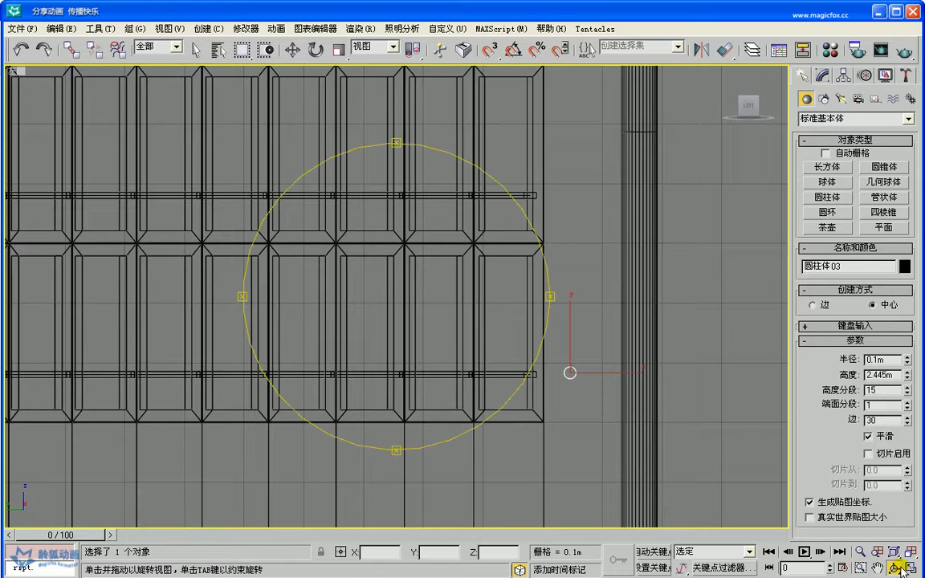
# Set the small connecting cylinder's height segments to 1
pyautogui.click(910, 569)
pyautogui.click(877, 567)
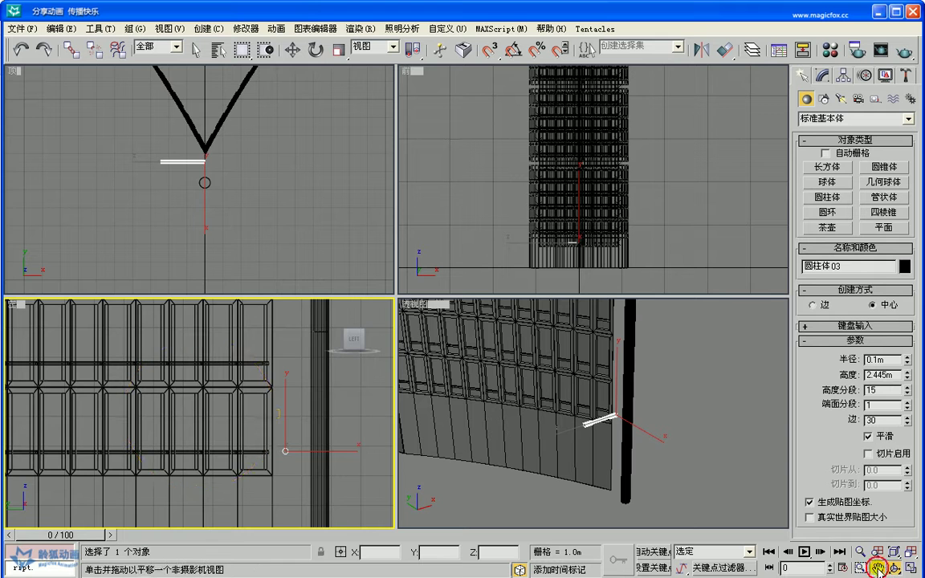
pyautogui.moveTo(191, 229); pyautogui.dragTo(200, 248)
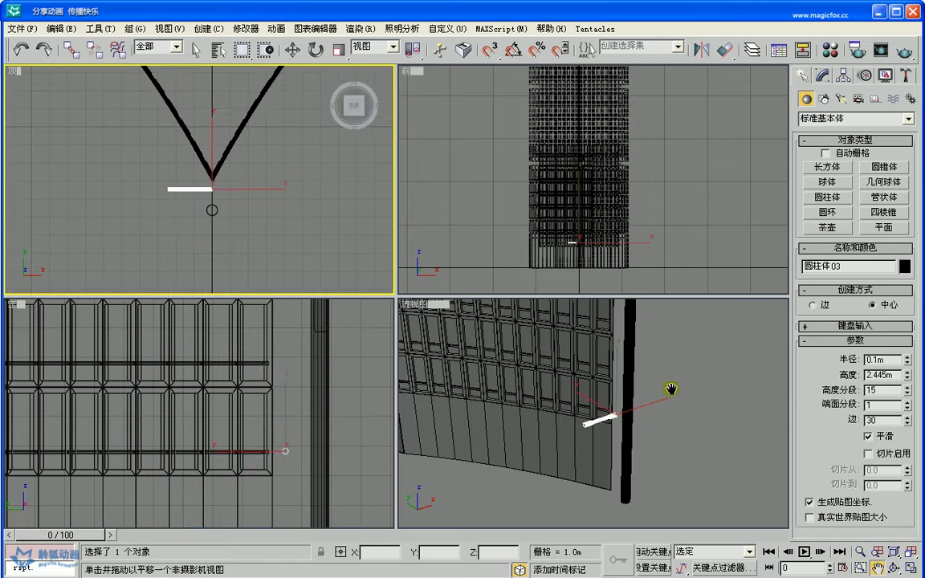
pyautogui.scroll(4, 300, 224)
pyautogui.moveTo(249, 200); pyautogui.dragTo(291, 231)
pyautogui.scroll(4, 269, 242)
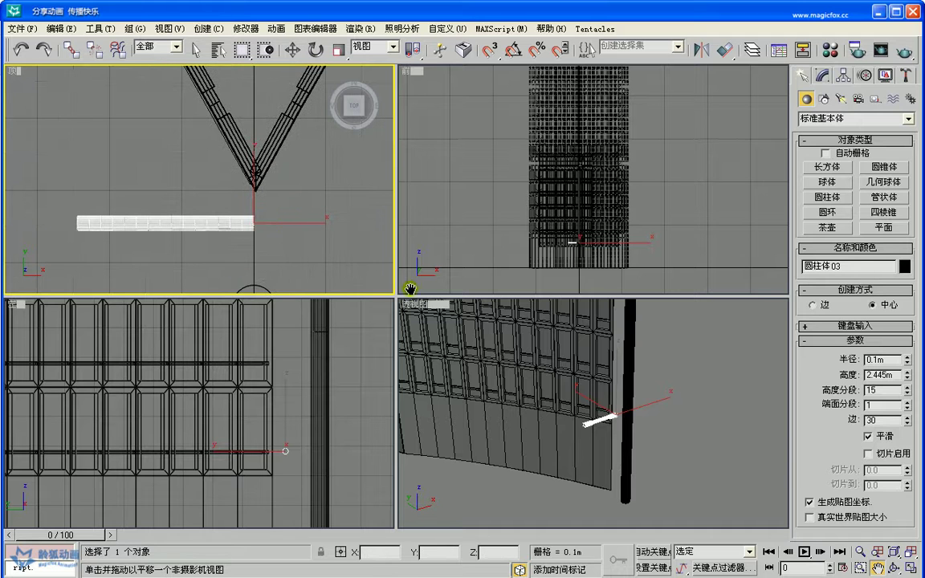
pyautogui.moveTo(906, 392); pyautogui.dragTo(901, 509)
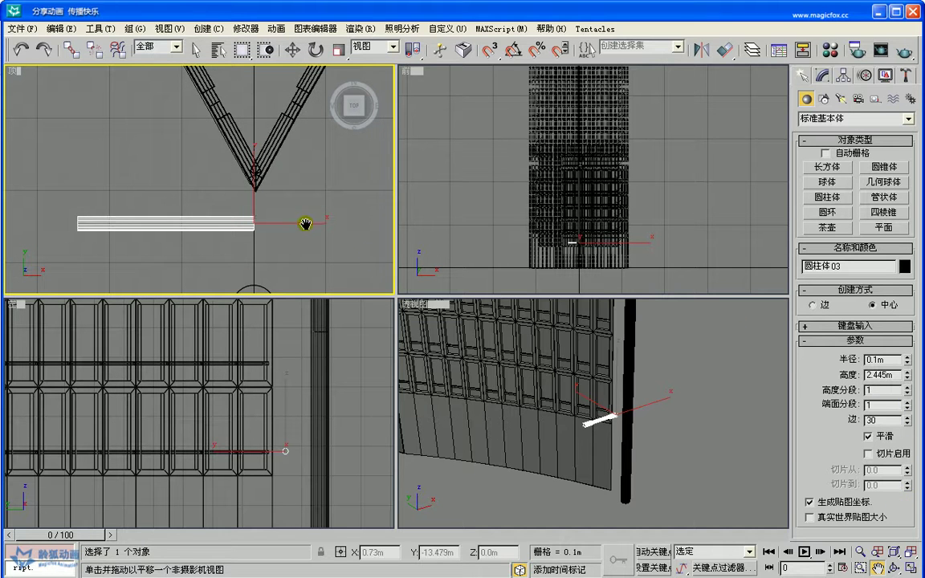
# Rotate the connecting cylinder in the top view until it points steeply back towards the left wing of the V-shaped outline
pyautogui.moveTo(303, 222); pyautogui.dragTo(291, 172)
pyautogui.click(316, 50)
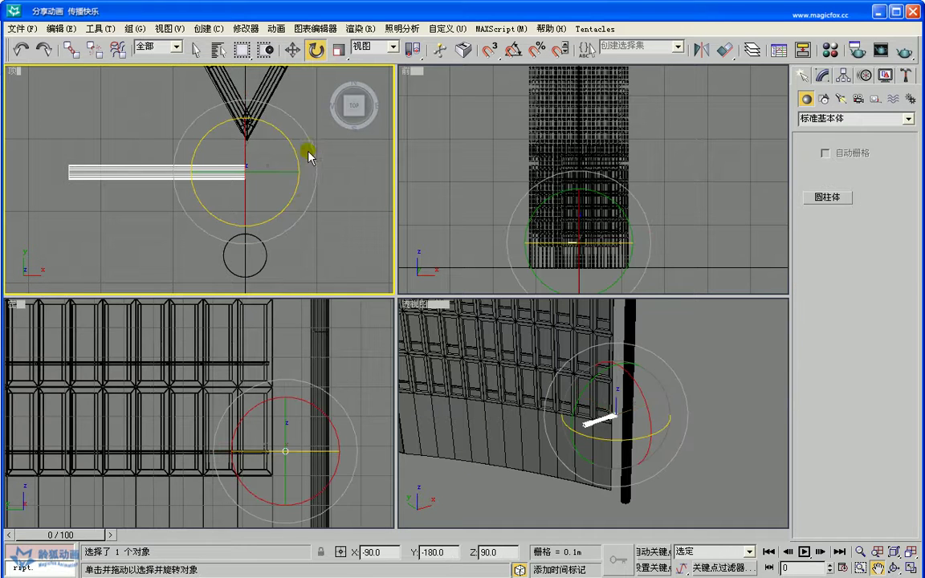
pyautogui.moveTo(310, 147); pyautogui.dragTo(334, 164)
# Move the connecting cylinder in the top view so its outer end sits in the pole's centre, at Y about -14.62 m
pyautogui.click(292, 49)
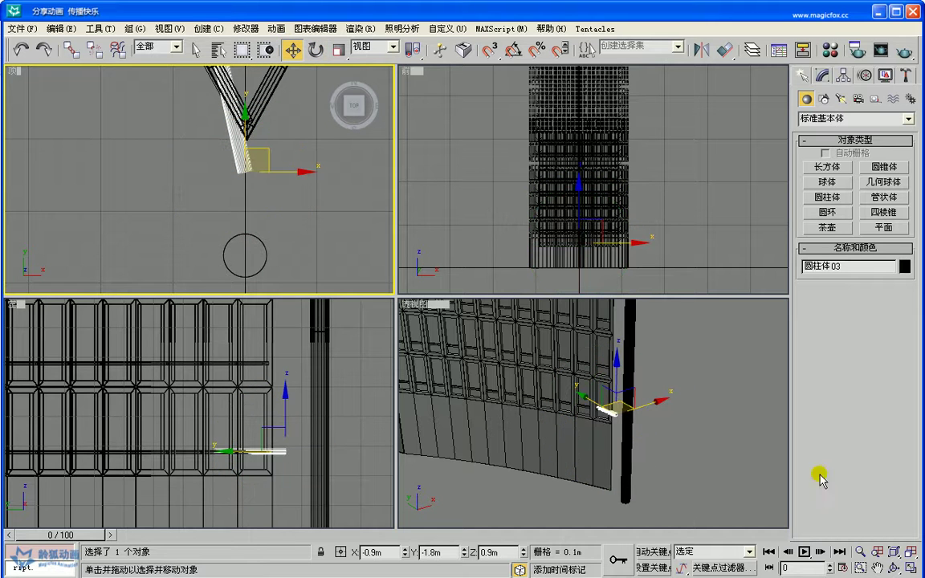
pyautogui.click(910, 569)
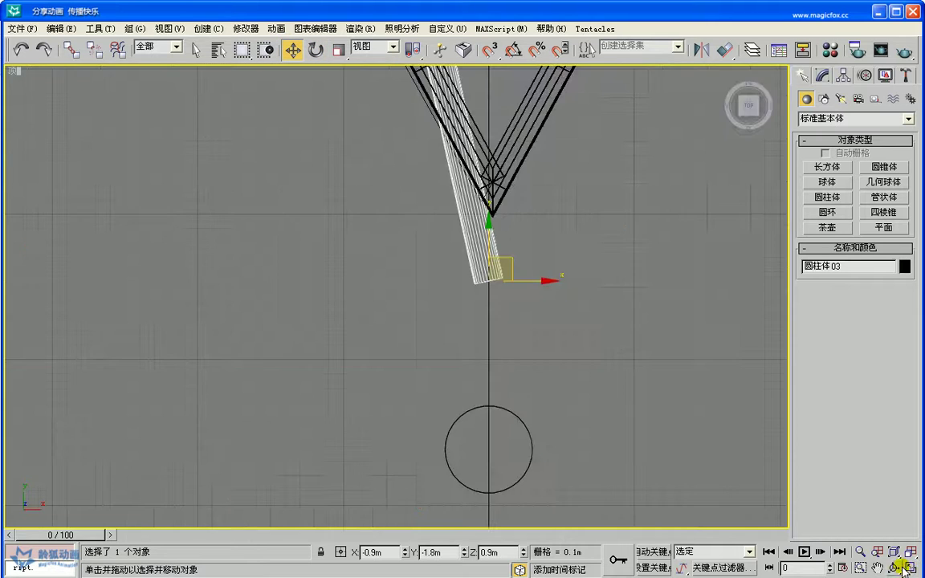
pyautogui.hotkey('ctrl', 'p')
pyautogui.moveTo(607, 346); pyautogui.dragTo(588, 432)
pyautogui.scroll(-5, 588, 430)
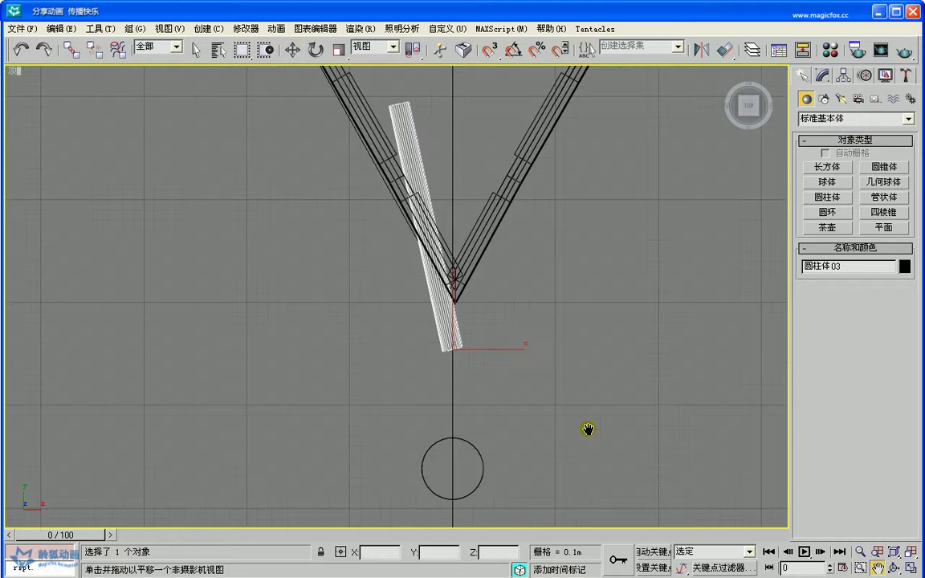
pyautogui.moveTo(480, 386)
pyautogui.mouseDown()
pyautogui.moveTo(479, 325)
pyautogui.moveTo(440, 345)
pyautogui.moveTo(433, 382)
pyautogui.moveTo(446, 419)
pyautogui.mouseUp()
pyautogui.click(292, 50)
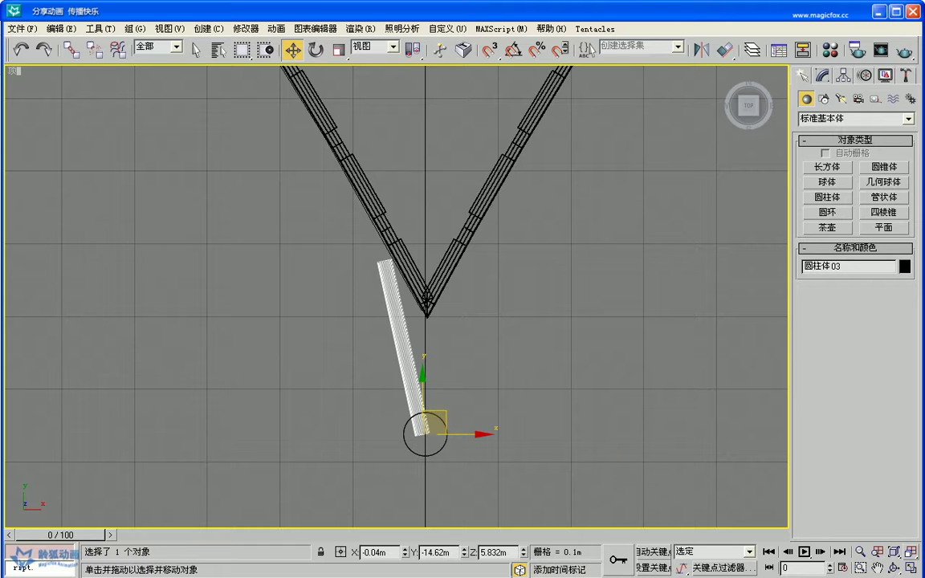
# Raise the connecting cylinder in the left view to the joint above the lowest window row, at Z about 8.0 m
pyautogui.click(912, 569)
pyautogui.click(588, 426)
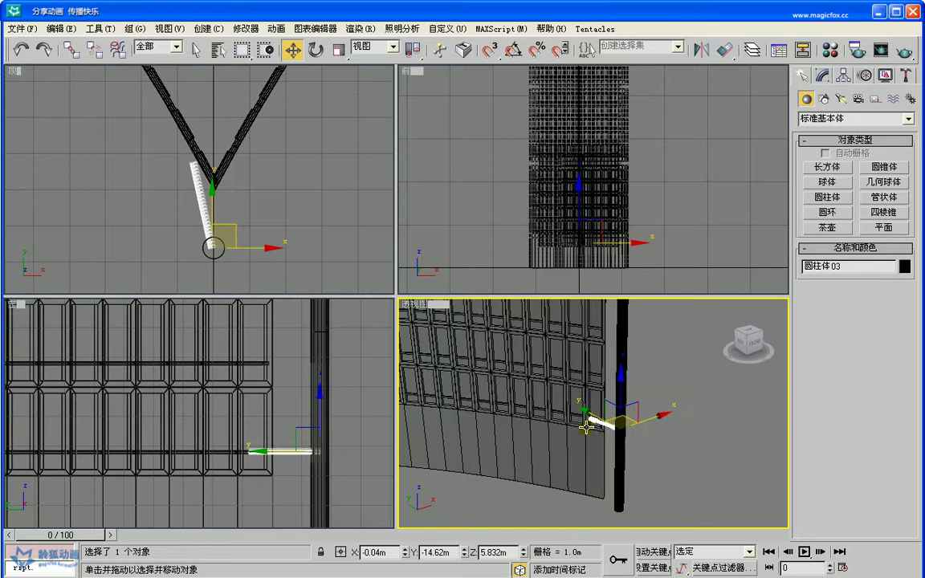
pyautogui.scroll(4, 591, 425)
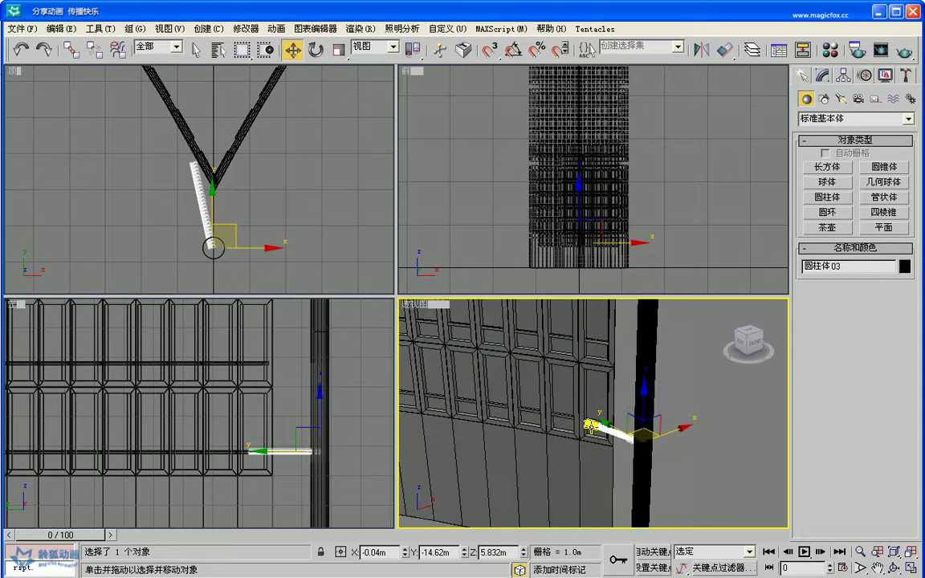
pyautogui.click(317, 415)
pyautogui.moveTo(326, 371); pyautogui.dragTo(330, 358)
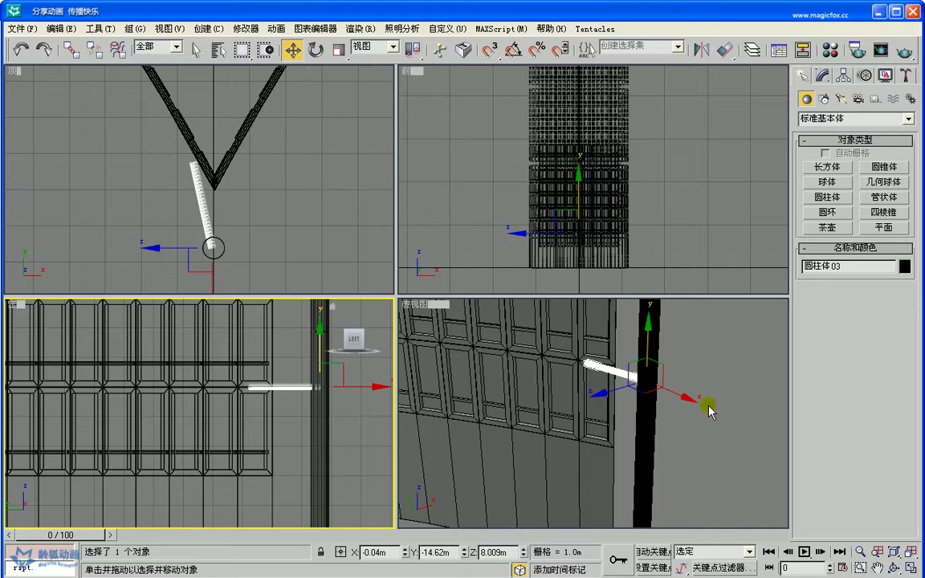
# Set the connecting cylinder's height to 3.3 m and its height segments to 5
pyautogui.hotkey('ctrl', 'p')
pyautogui.click(677, 483)
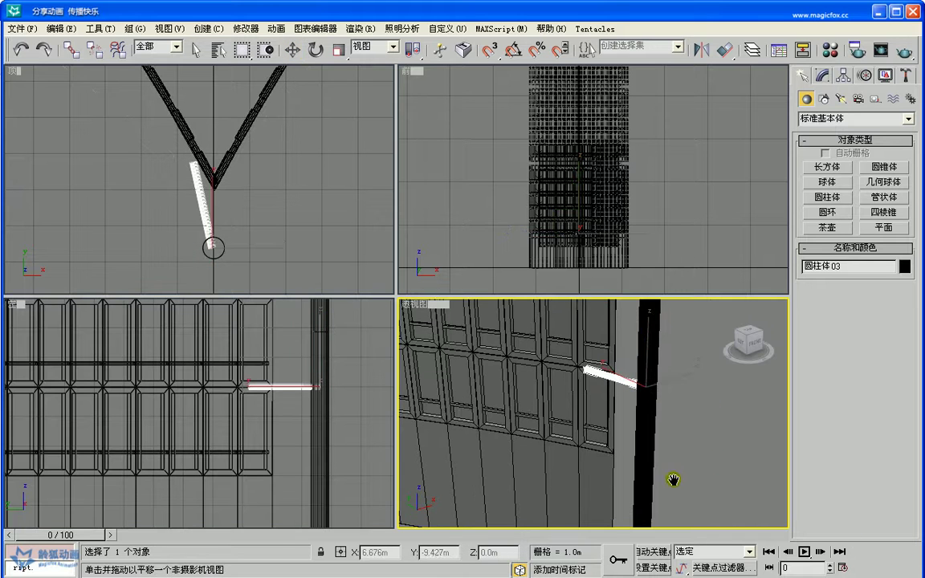
pyautogui.scroll(2, 672, 476)
pyautogui.click(663, 449)
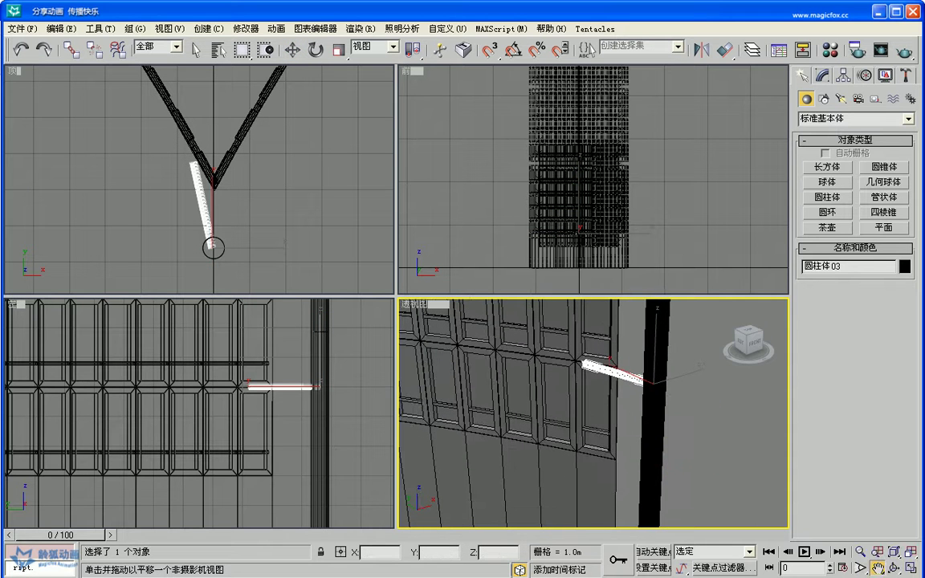
pyautogui.click(910, 567)
pyautogui.scroll(3, 587, 440)
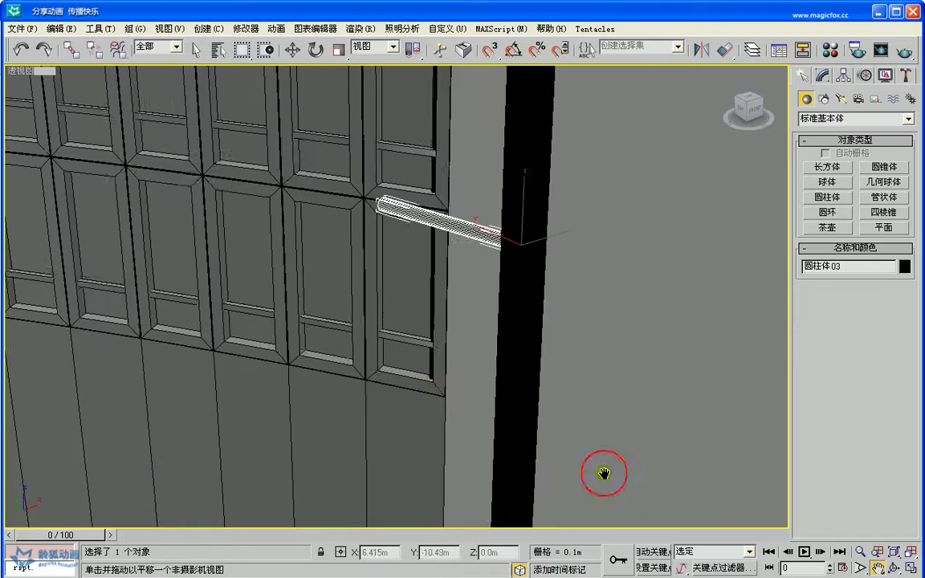
pyautogui.moveTo(409, 359); pyautogui.dragTo(413, 357)
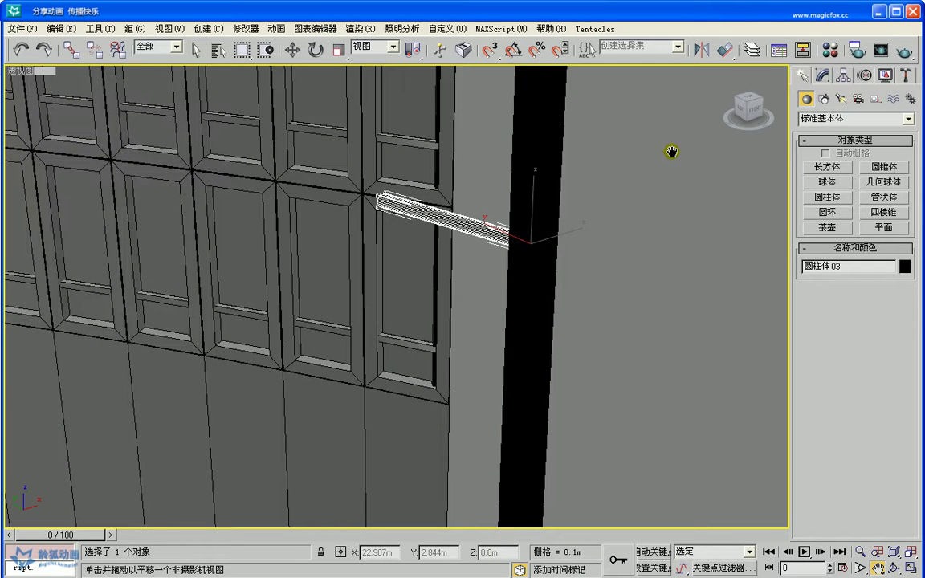
pyautogui.click(820, 75)
pyautogui.moveTo(908, 301); pyautogui.dragTo(820, 303)
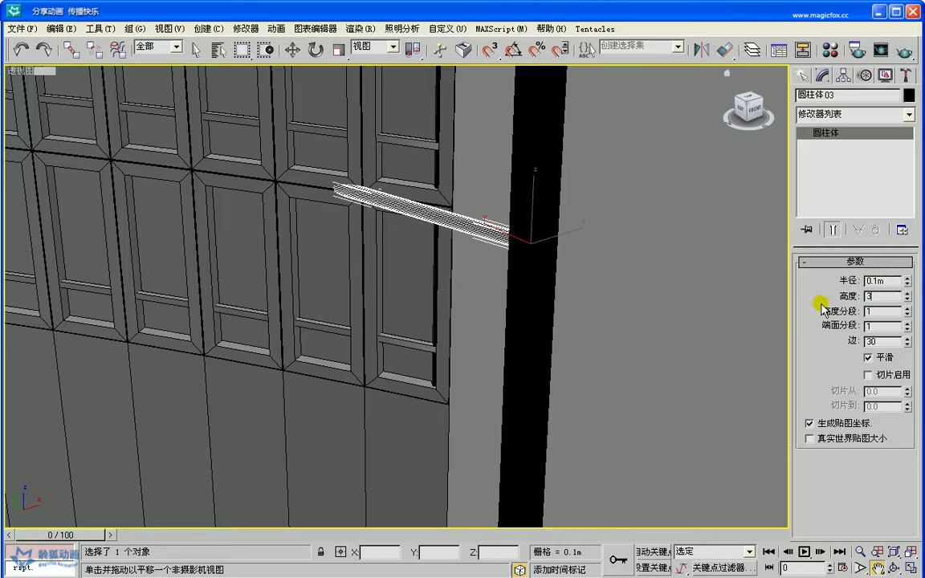
pyautogui.write('3.3')
pyautogui.press('Return')
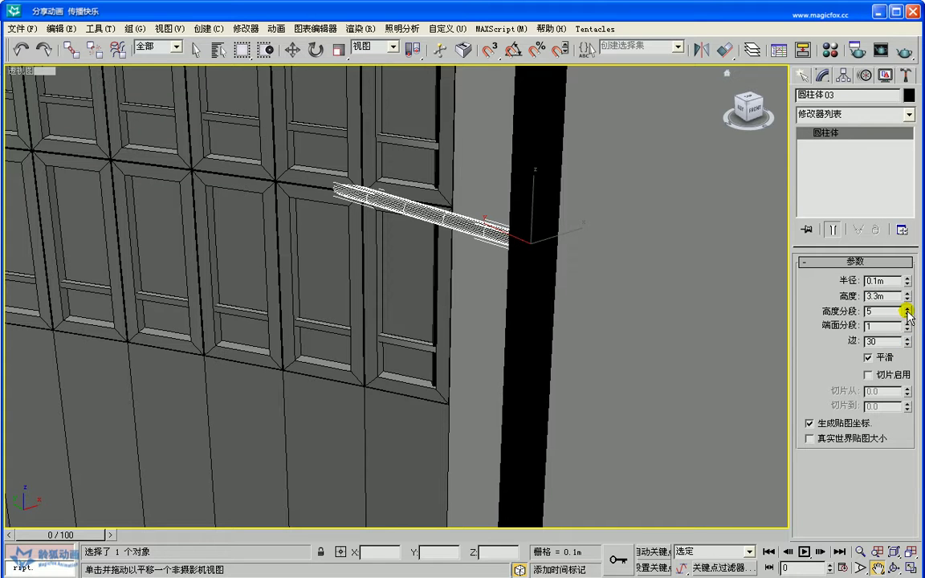
pyautogui.scroll(-5, 452, 395)
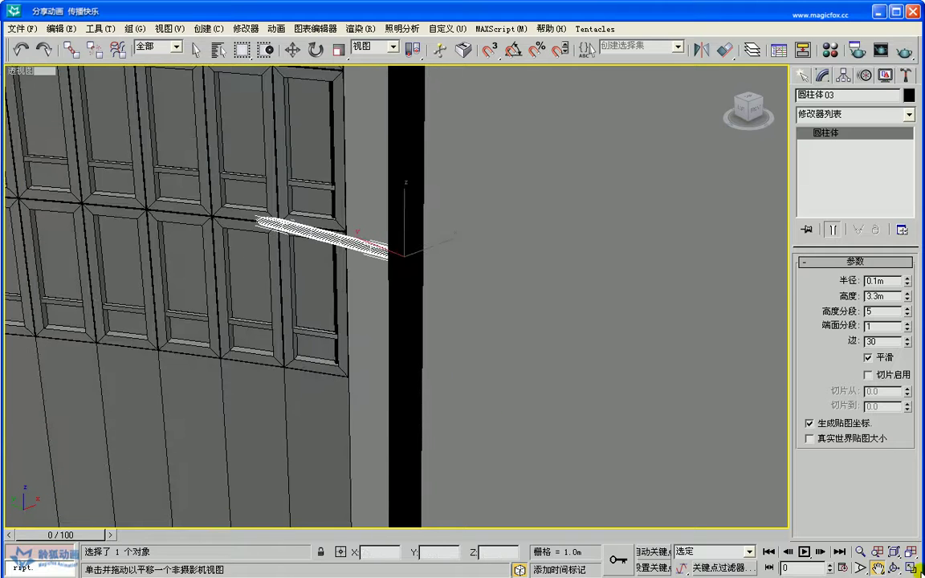
# Mirror the connecting cylinder about the X axis in the top view as an instance, with an offset of 0
pyautogui.click(913, 570)
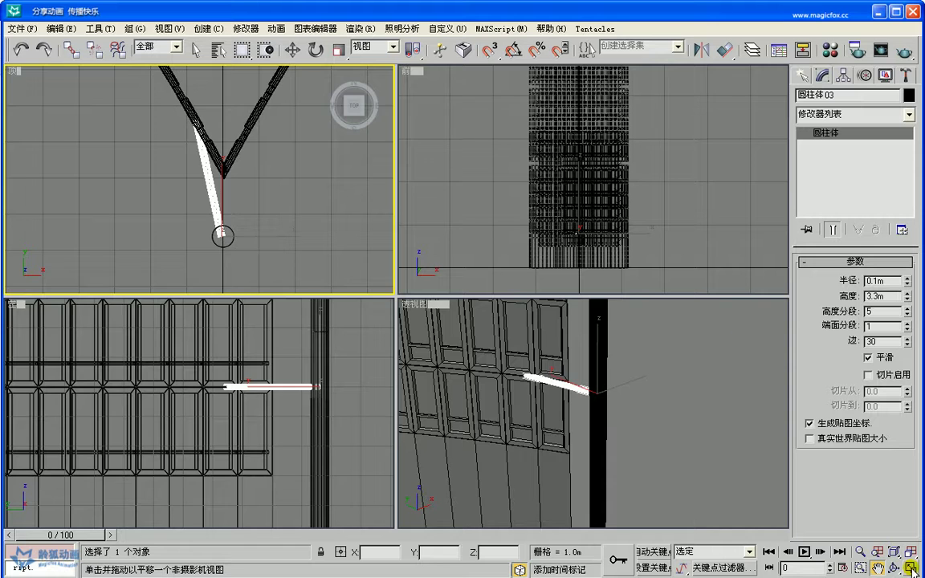
pyautogui.click(910, 567)
pyautogui.moveTo(561, 305); pyautogui.dragTo(524, 323)
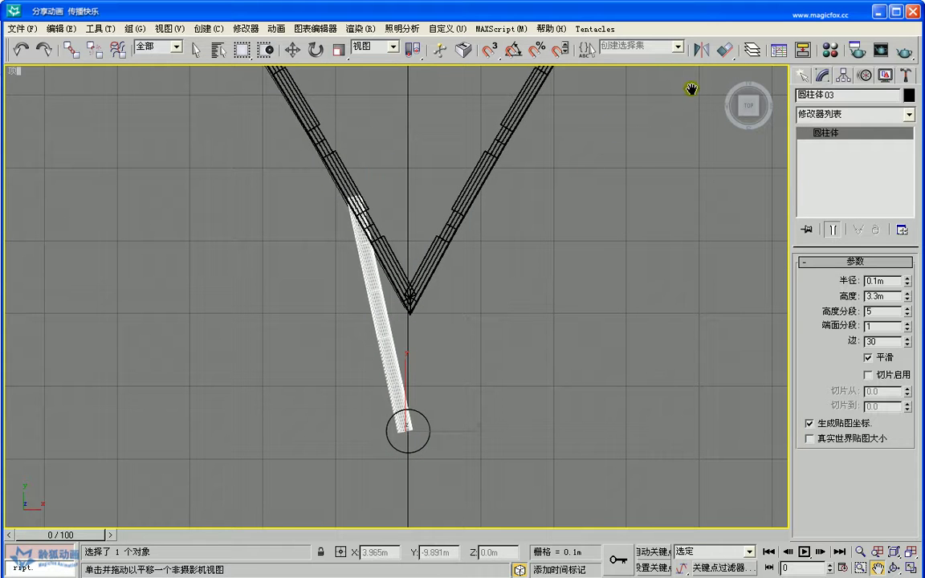
pyautogui.click(700, 51)
pyautogui.moveTo(465, 185); pyautogui.dragTo(624, 196)
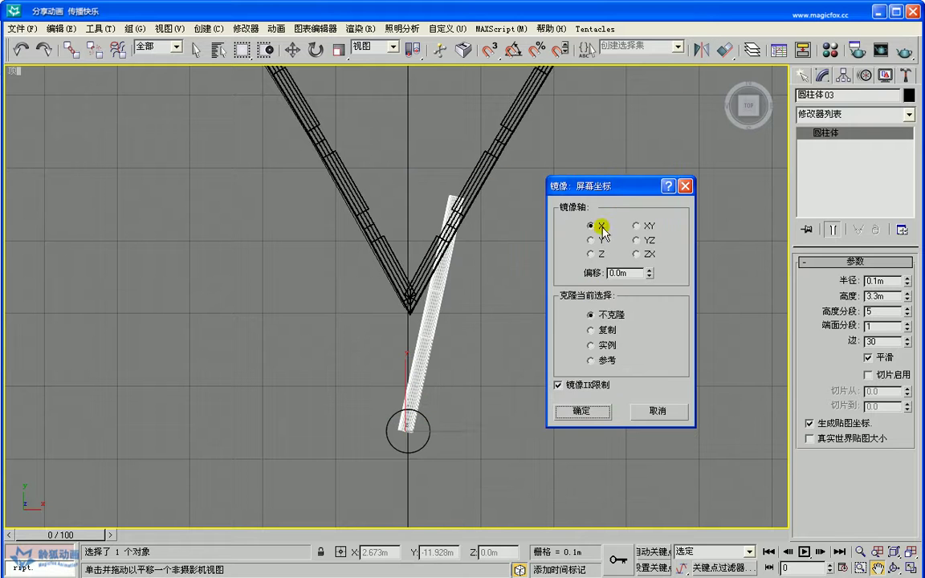
pyautogui.click(595, 346)
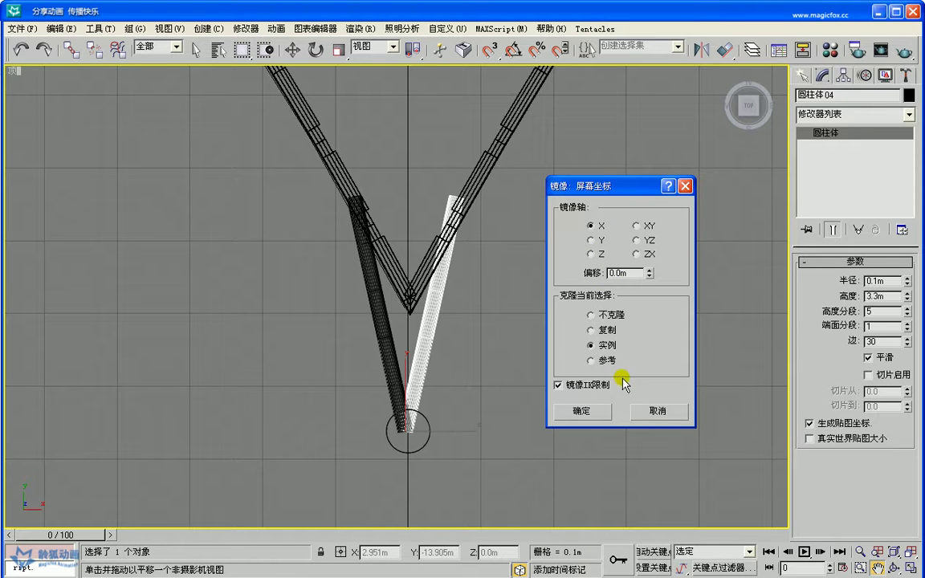
pyautogui.click(592, 411)
# Select both connecting cylinders in the left view and clone them upward one window row apart as five instance copies
pyautogui.moveTo(530, 370); pyautogui.dragTo(568, 371, button='middle')
pyautogui.scroll(2, 568, 371)
pyautogui.moveTo(568, 370); pyautogui.dragTo(520, 351)
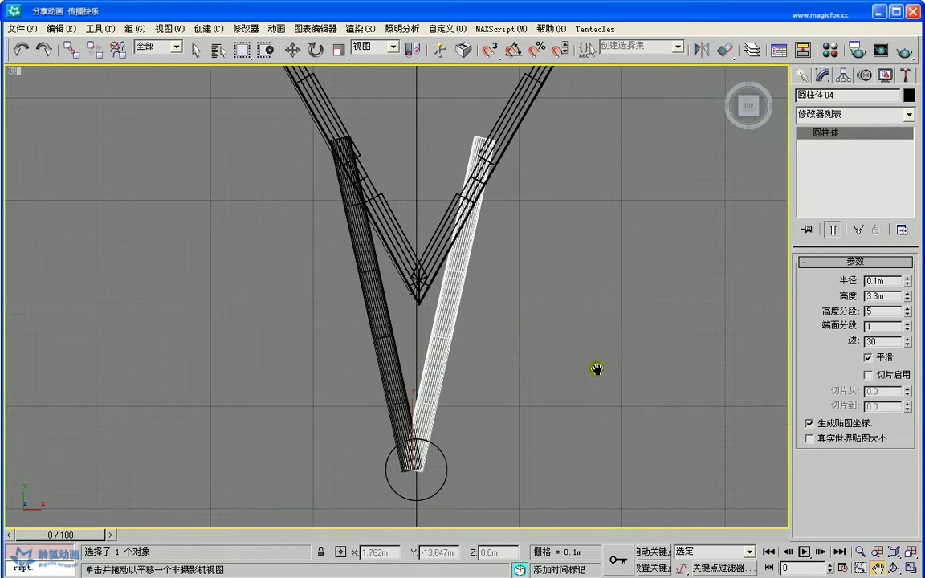
pyautogui.press('l')
pyautogui.press('w')
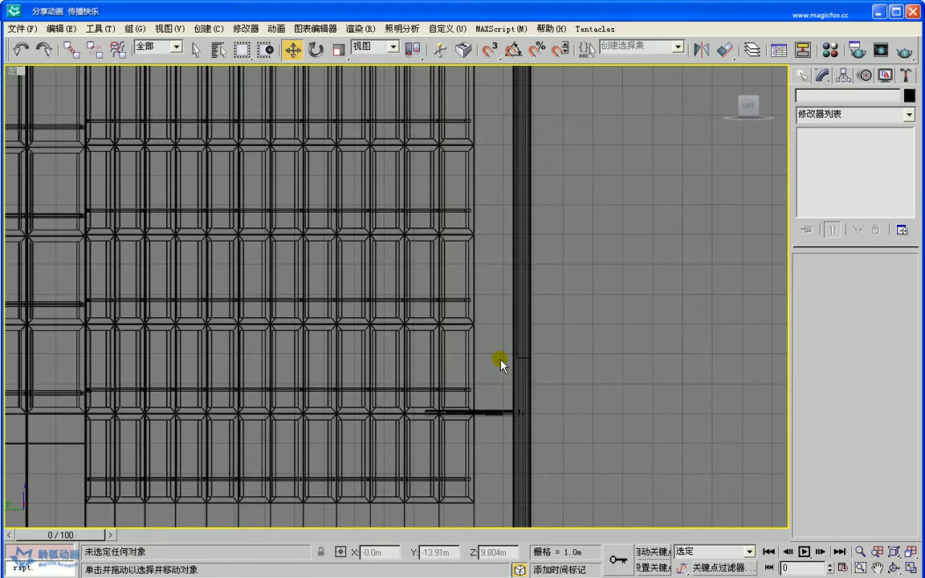
pyautogui.moveTo(499, 362); pyautogui.dragTo(485, 433)
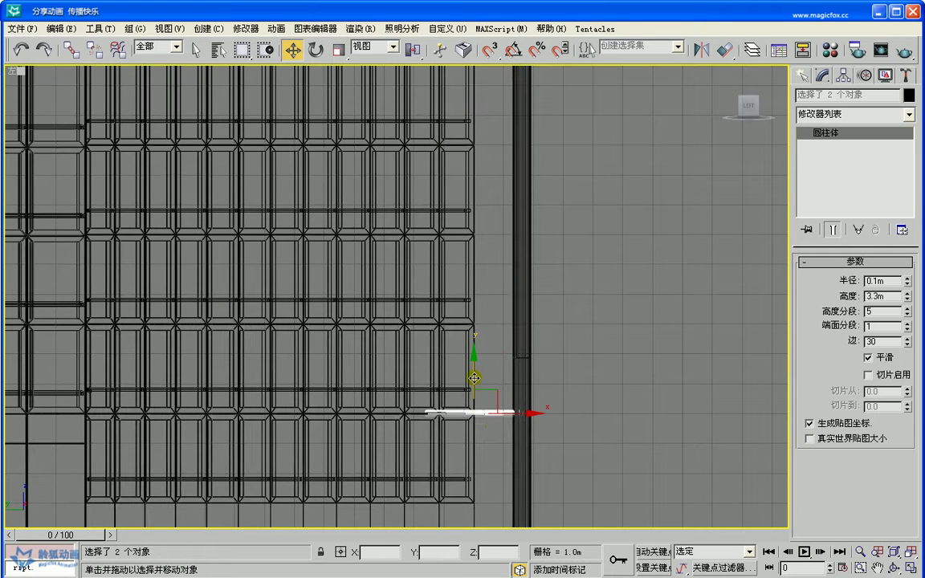
pyautogui.moveTo(475, 378); pyautogui.dragTo(479, 288)
pyautogui.doubleClick(480, 309)
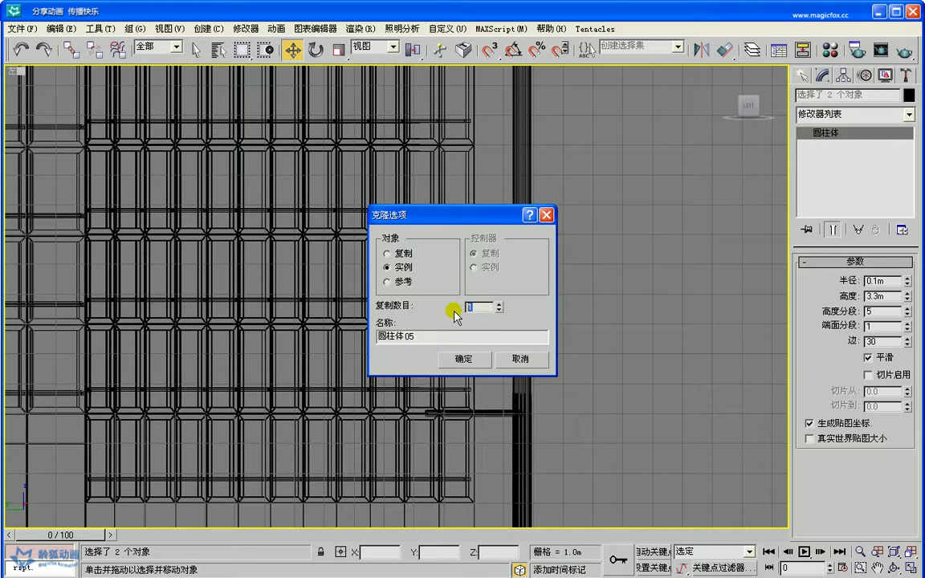
pyautogui.click(466, 360)
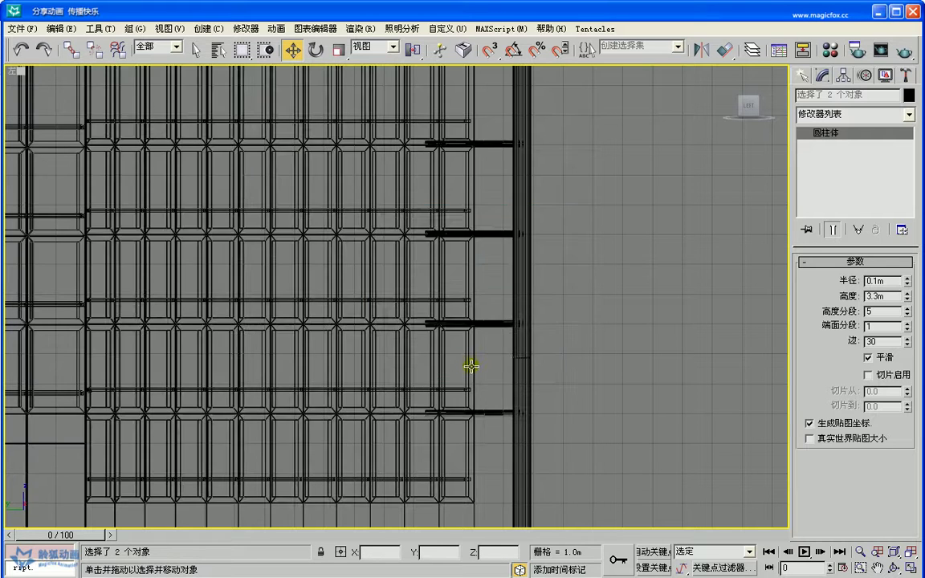
# Delete the topmost pair of connecting cylinders
pyautogui.click(880, 568)
pyautogui.scroll(-3, 513, 363)
pyautogui.moveTo(498, 262); pyautogui.dragTo(504, 321)
pyautogui.moveTo(566, 310)
pyautogui.mouseDown()
pyautogui.moveTo(573, 299)
pyautogui.moveTo(566, 307)
pyautogui.mouseUp()
pyautogui.scroll(2, 570, 301)
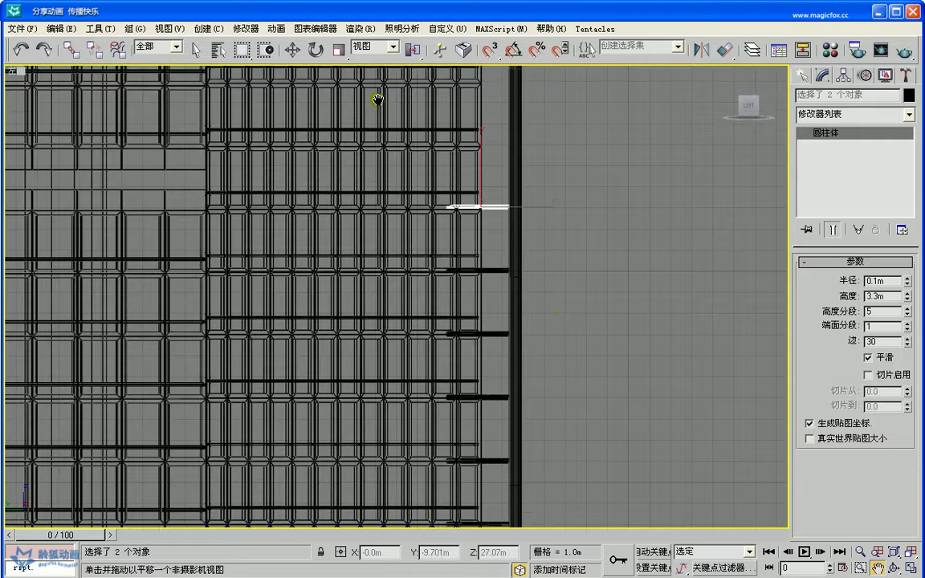
pyautogui.click(292, 50)
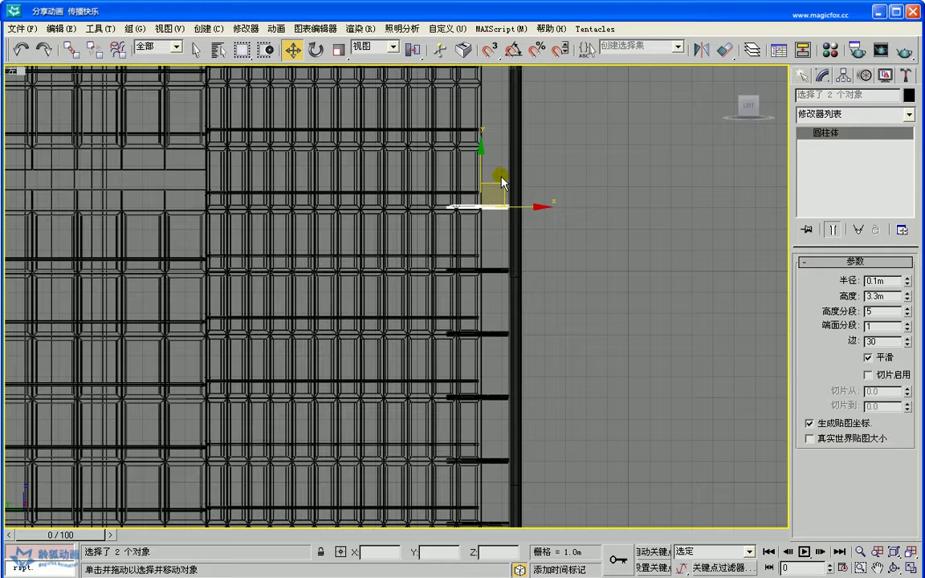
pyautogui.click(501, 181)
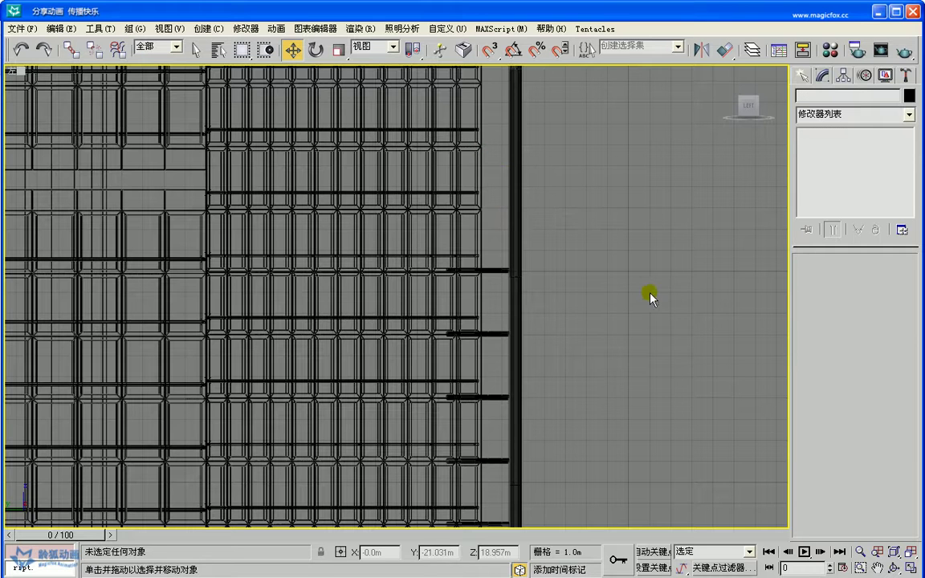
# Select the five pairs of connecting cylinders in the left view and clone them upward past the top pair as seven instance copies
pyautogui.click(879, 568)
pyautogui.moveTo(546, 407); pyautogui.dragTo(555, 270)
pyautogui.rightClick(555, 271)
pyautogui.moveTo(498, 188); pyautogui.dragTo(505, 406)
pyautogui.moveTo(499, 205); pyautogui.dragTo(496, 419)
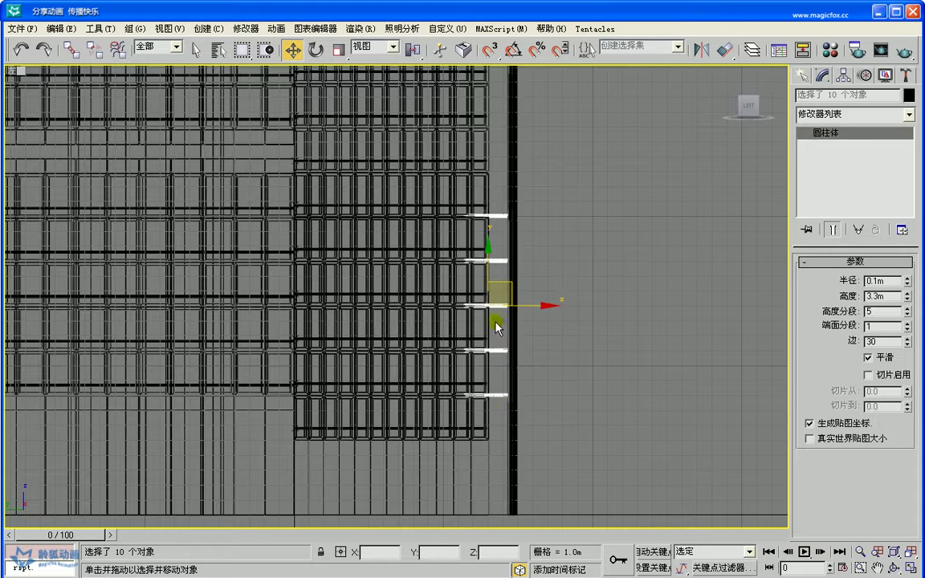
pyautogui.click(879, 568)
pyautogui.moveTo(589, 278); pyautogui.dragTo(590, 347)
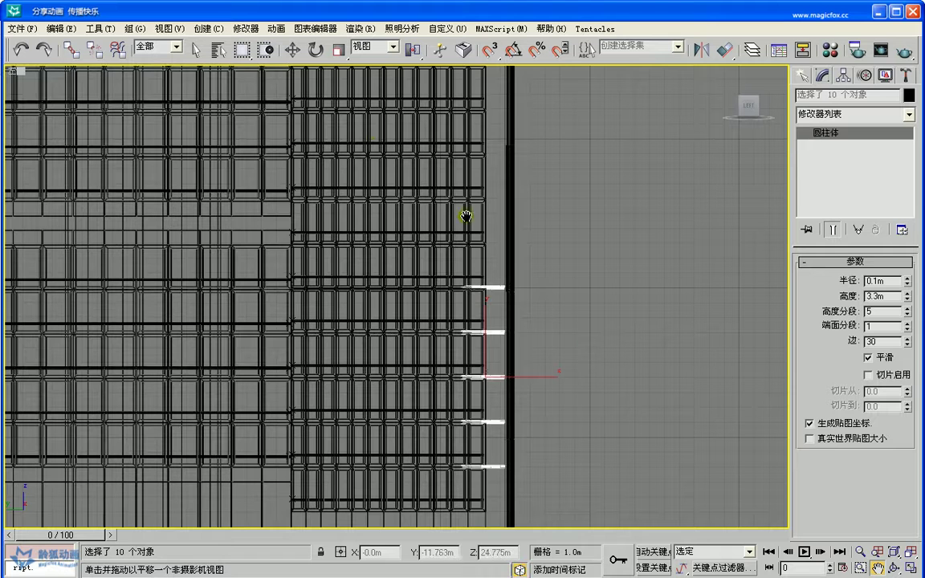
pyautogui.click(290, 51)
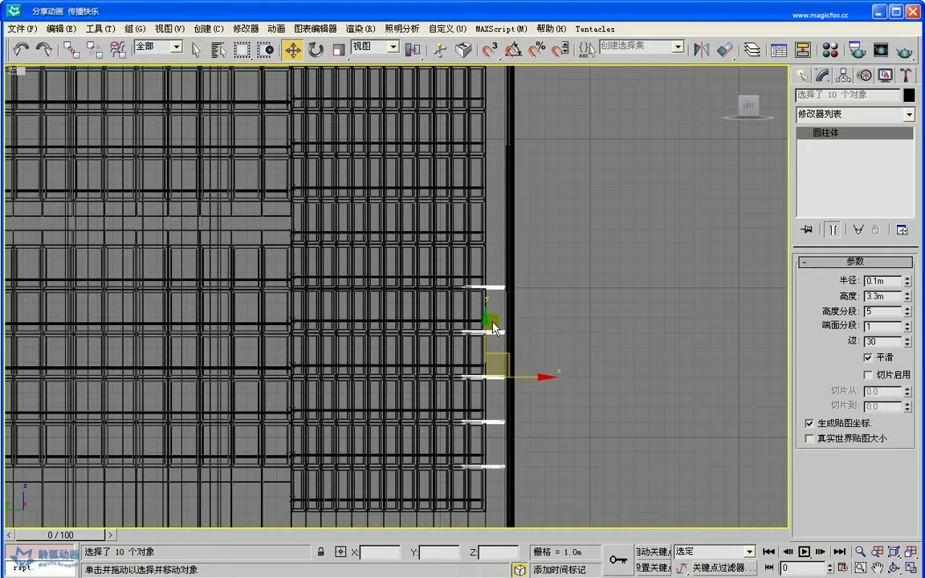
pyautogui.moveTo(484, 334)
pyautogui.mouseDown()
pyautogui.moveTo(490, 150)
pyautogui.moveTo(505, 70)
pyautogui.mouseUp()
pyautogui.moveTo(471, 306); pyautogui.dragTo(440, 309)
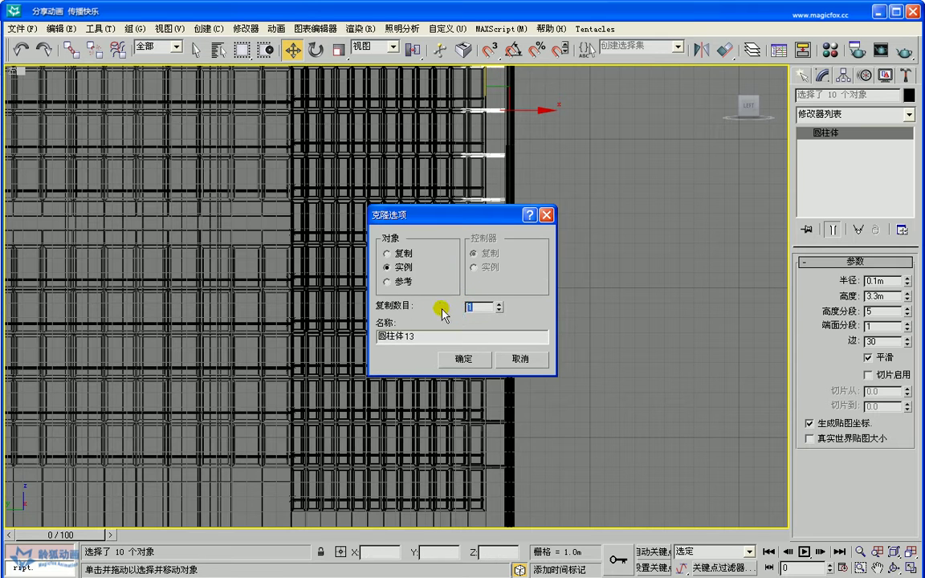
pyautogui.write('7')
pyautogui.click(481, 360)
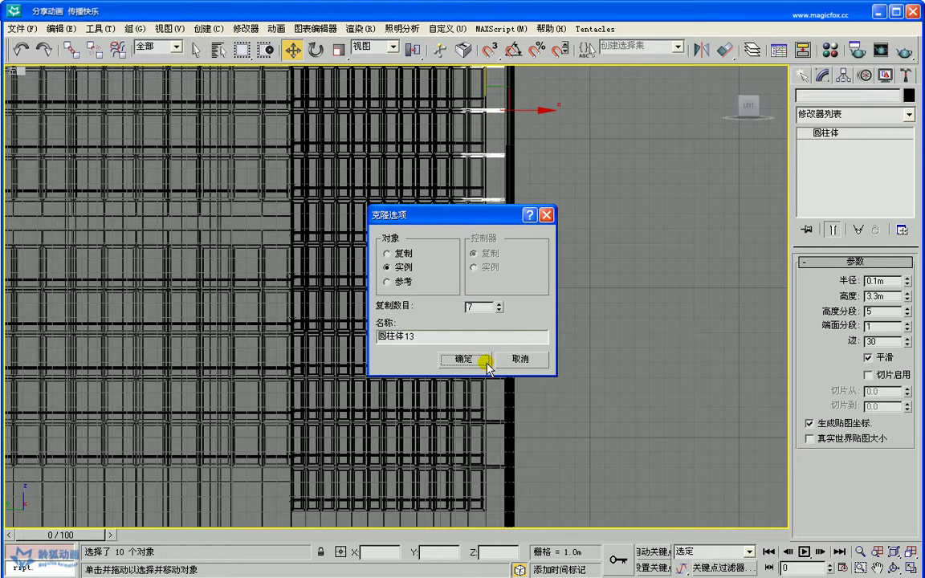
# Examine the cloned connecting cylinders along the pole over the tower's full height in the left and perspective views
pyautogui.click(876, 568)
pyautogui.moveTo(557, 321); pyautogui.dragTo(565, 382)
pyautogui.scroll(-6, 565, 383)
pyautogui.moveTo(491, 241); pyautogui.dragTo(495, 345)
pyautogui.moveTo(491, 289); pyautogui.dragTo(507, 395)
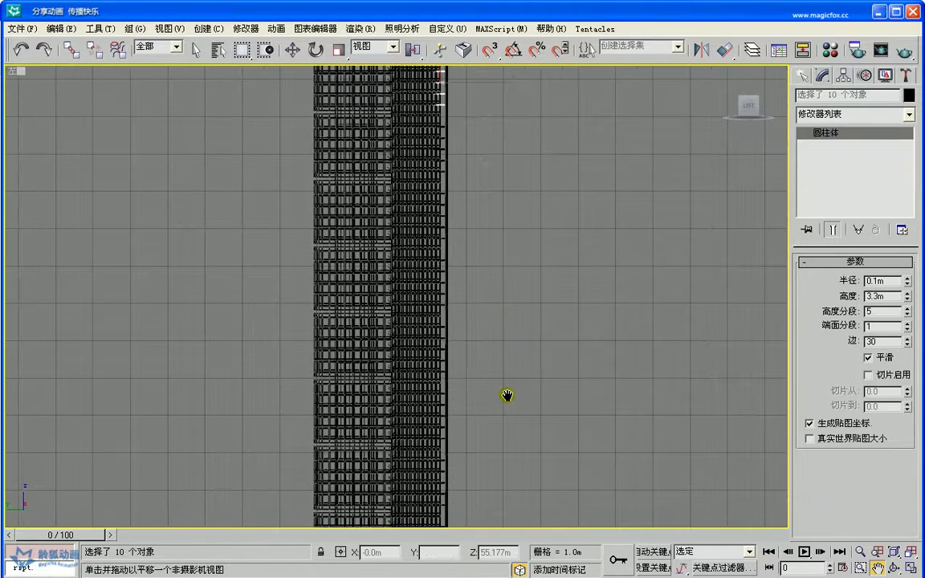
pyautogui.scroll(-3, 506, 395)
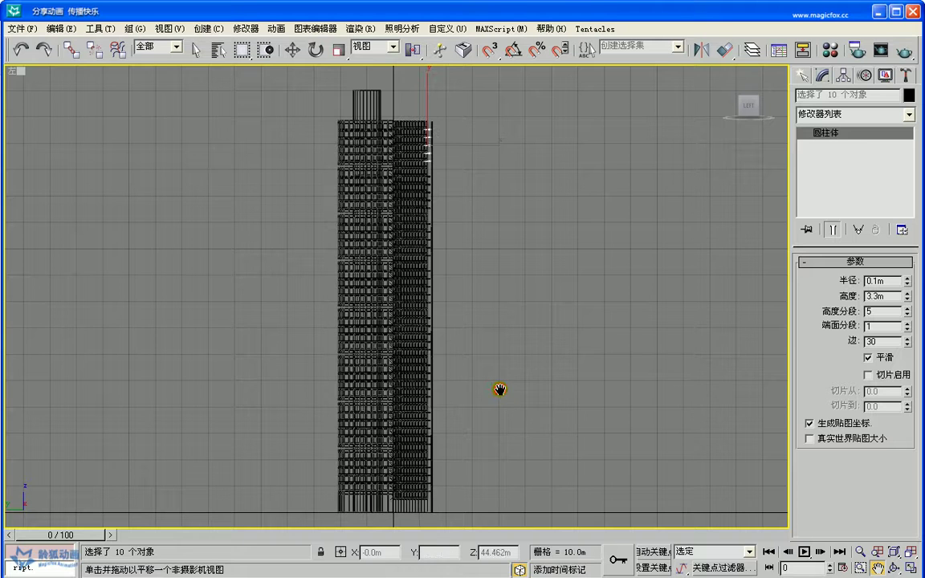
pyautogui.scroll(3, 496, 363)
pyautogui.scroll(2, 491, 350)
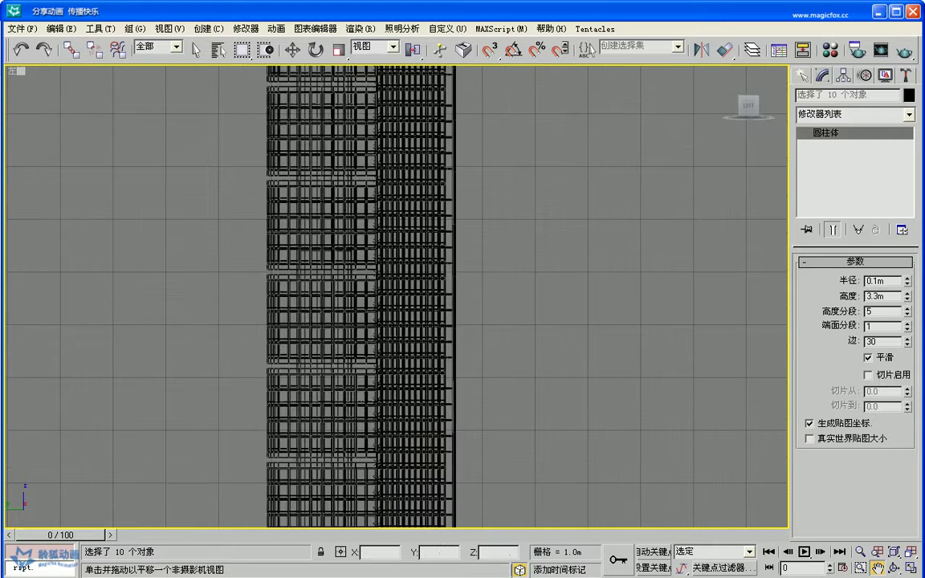
pyautogui.click(912, 568)
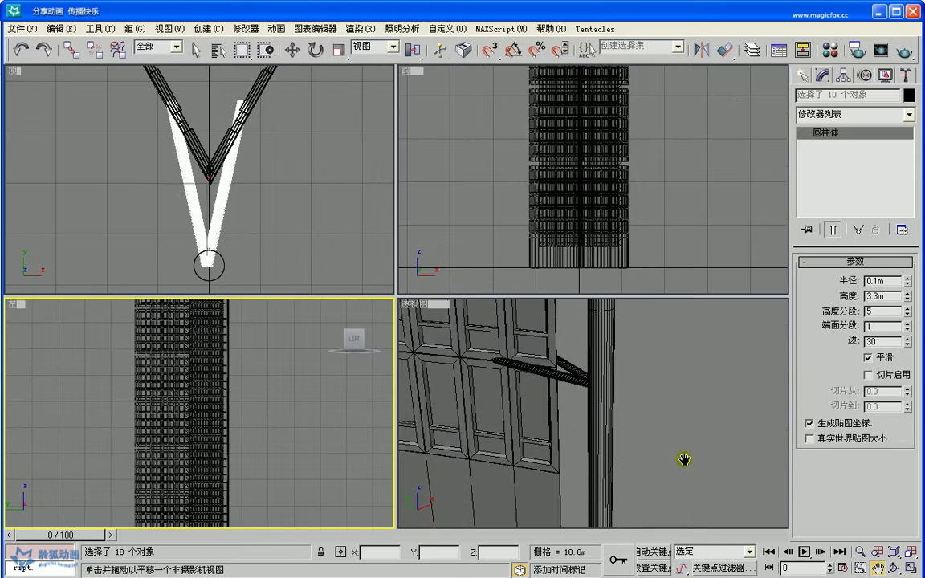
pyautogui.scroll(-6, 672, 435)
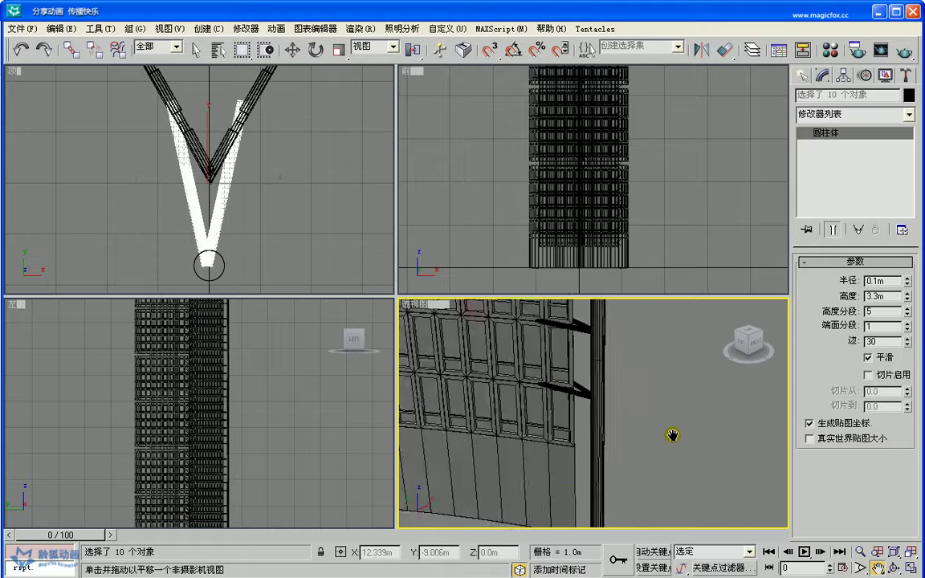
pyautogui.scroll(5, 669, 442)
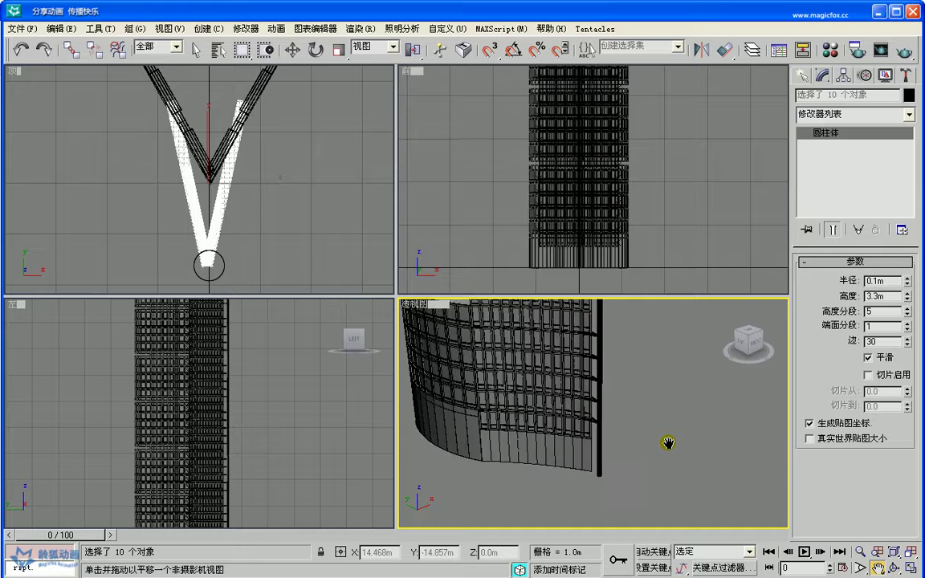
pyautogui.moveTo(610, 430); pyautogui.dragTo(627, 454)
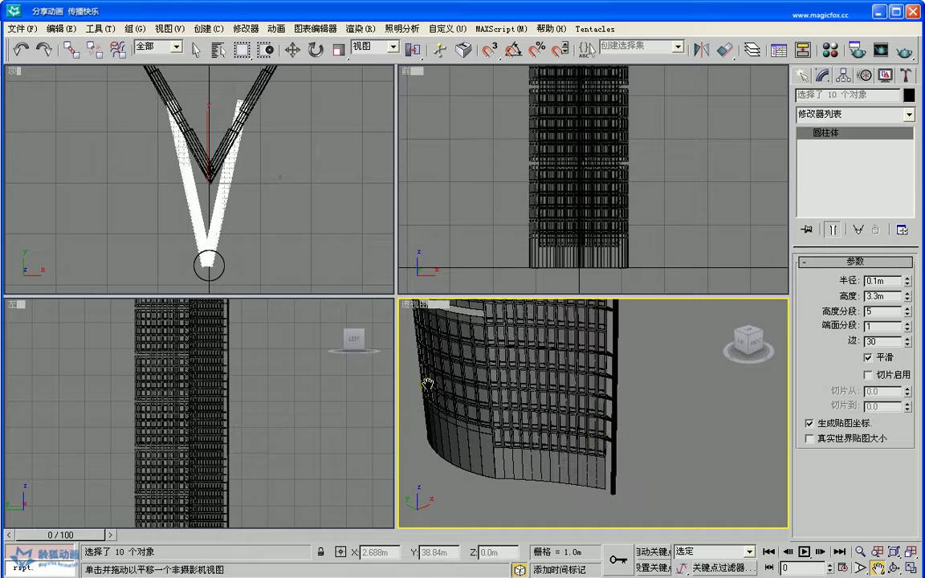
# Select the lowest connecting cylinder between the facade and the pole in the left view
pyautogui.moveTo(332, 243); pyautogui.dragTo(333, 282)
pyautogui.scroll(-3, 343, 253)
pyautogui.scroll(-4, 343, 252)
pyautogui.click(300, 478)
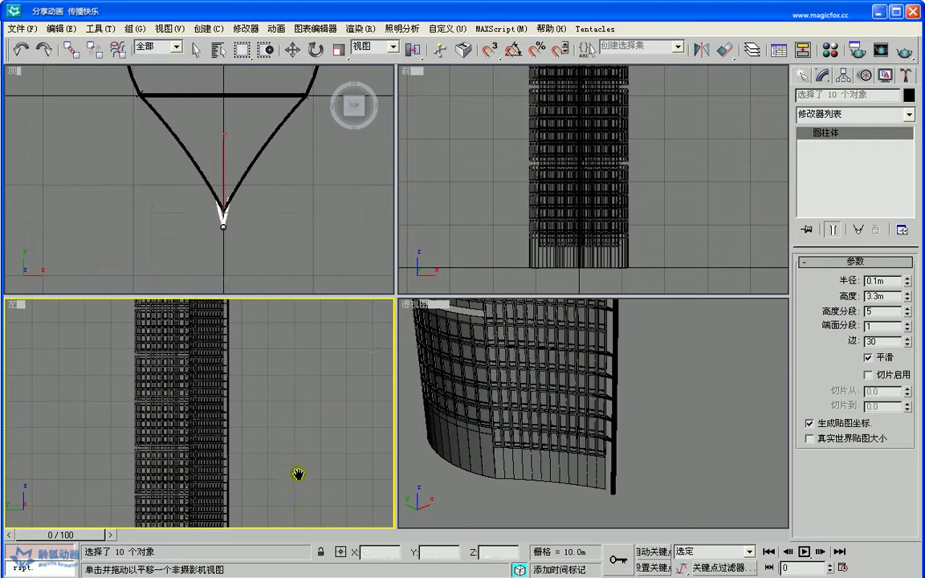
pyautogui.moveTo(300, 479); pyautogui.dragTo(297, 431)
pyautogui.scroll(5, 235, 448)
pyautogui.moveTo(238, 495); pyautogui.dragTo(203, 424)
pyautogui.scroll(1, 260, 447)
pyautogui.scroll(3, 273, 452)
pyautogui.scroll(3, 217, 415)
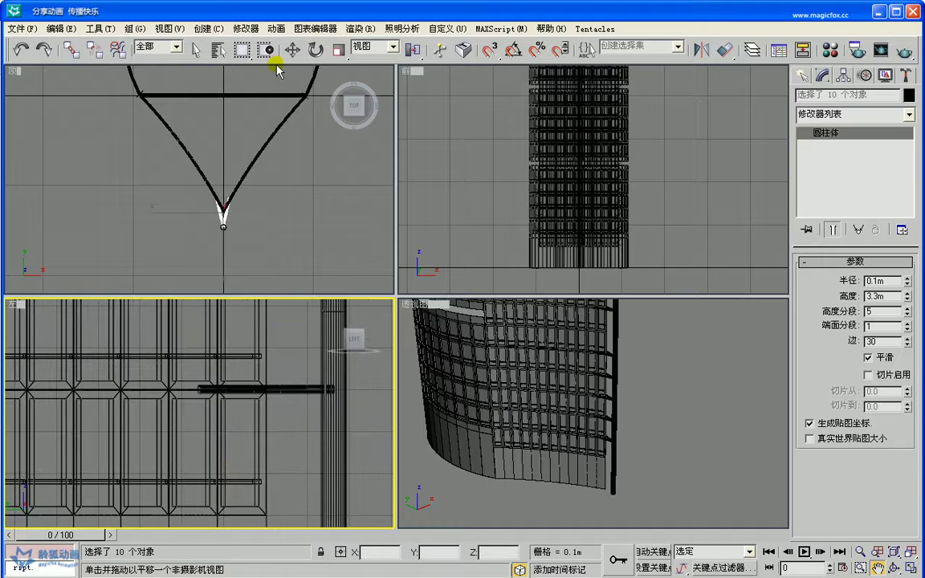
pyautogui.click(292, 50)
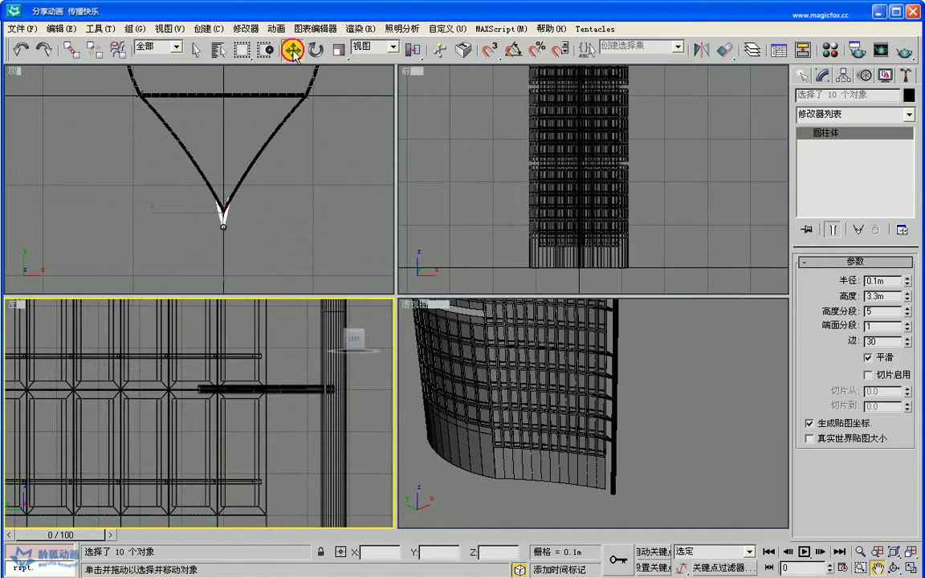
pyautogui.click(268, 388)
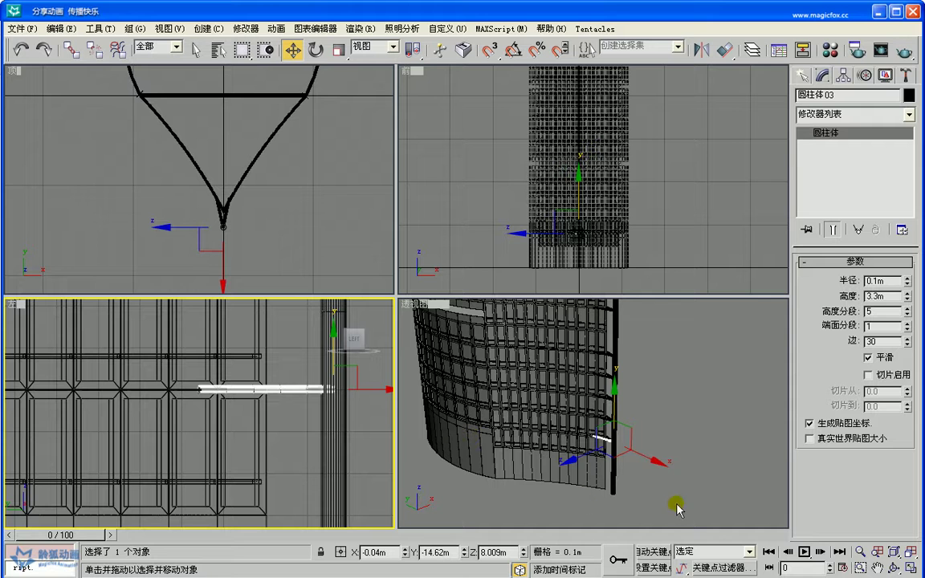
# Clone the lowest connecting cylinder in the top view as one independent copy rotated outward about 23.61 degrees around the pole
pyautogui.click(878, 568)
pyautogui.moveTo(275, 190); pyautogui.dragTo(284, 213)
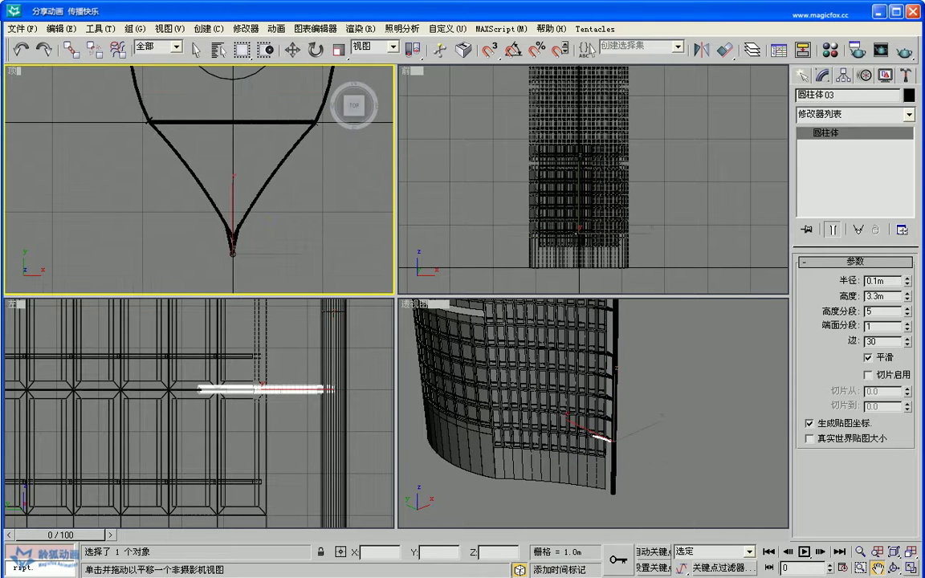
pyautogui.click(913, 569)
pyautogui.click(912, 568)
pyautogui.moveTo(491, 281); pyautogui.dragTo(473, 279)
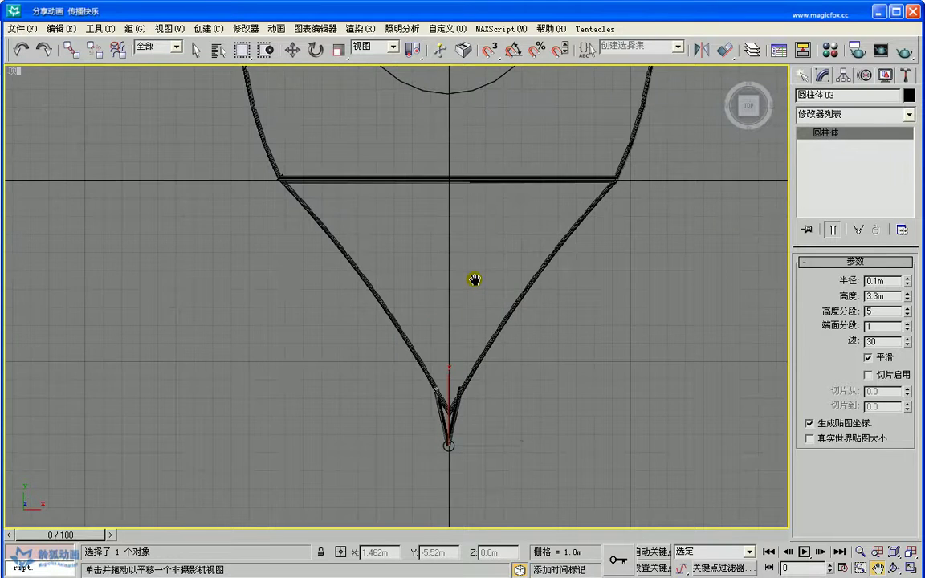
pyautogui.scroll(3, 474, 279)
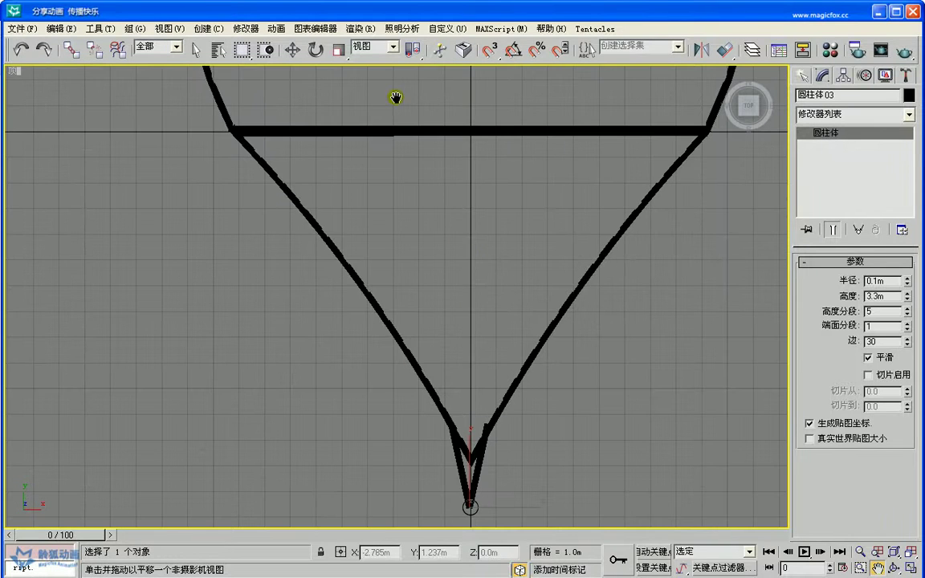
pyautogui.click(315, 49)
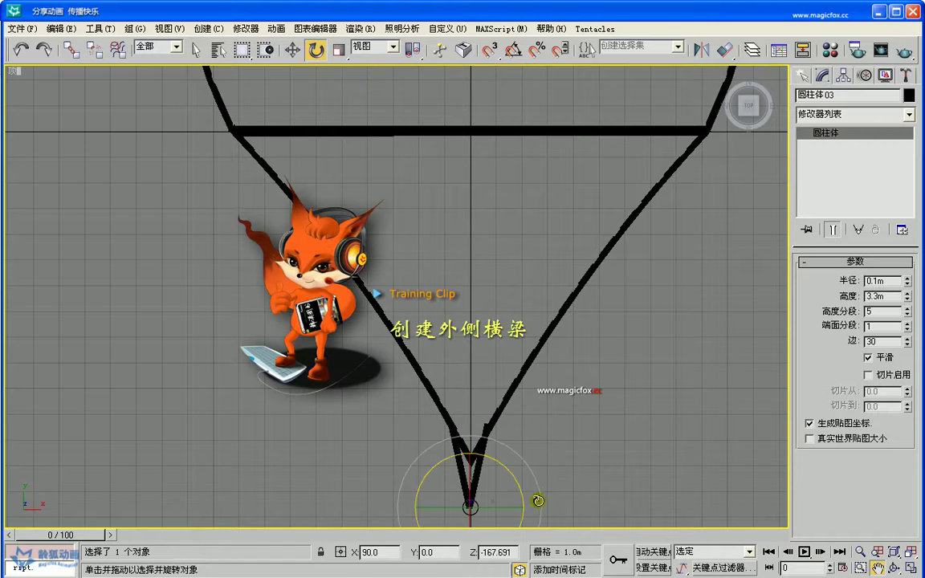
pyautogui.keyDown('shift'); pyautogui.moveTo(541, 496); pyautogui.dragTo(539, 461); pyautogui.keyUp('shift')
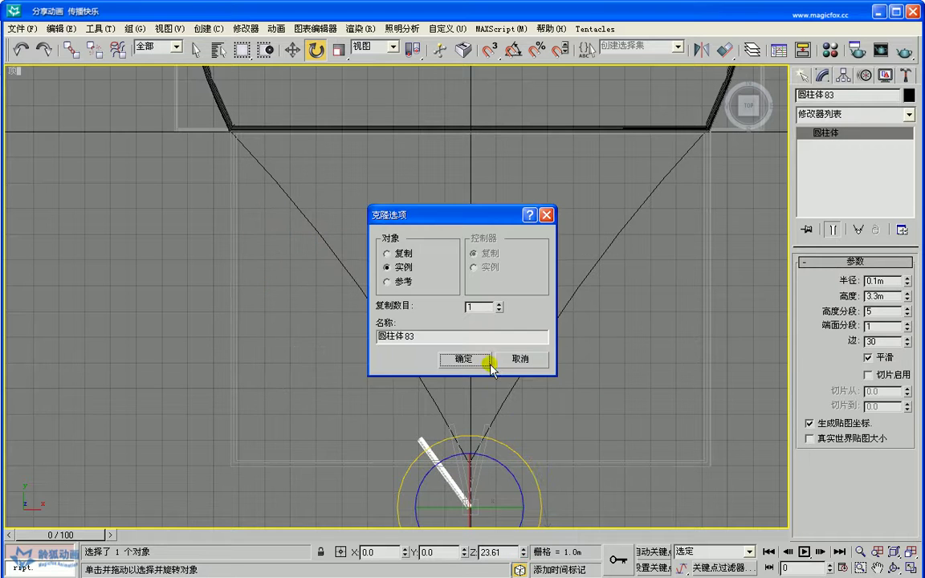
pyautogui.click(389, 252)
pyautogui.click(465, 359)
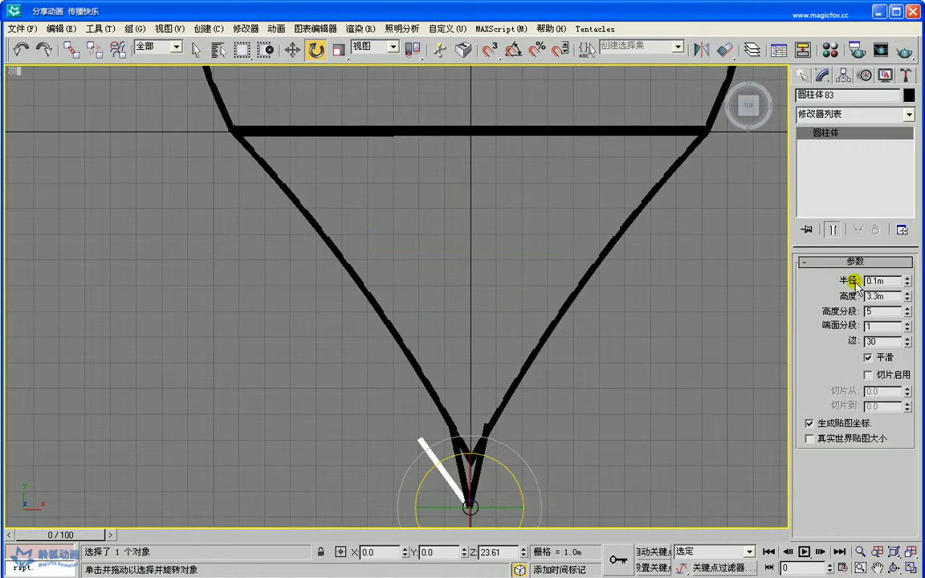
# Lengthen the copied cylinder to a height of 17.665 m and rotate it about -2.83 degrees so it spans from the pole to the facade corner
pyautogui.moveTo(908, 297); pyautogui.dragTo(761, 26)
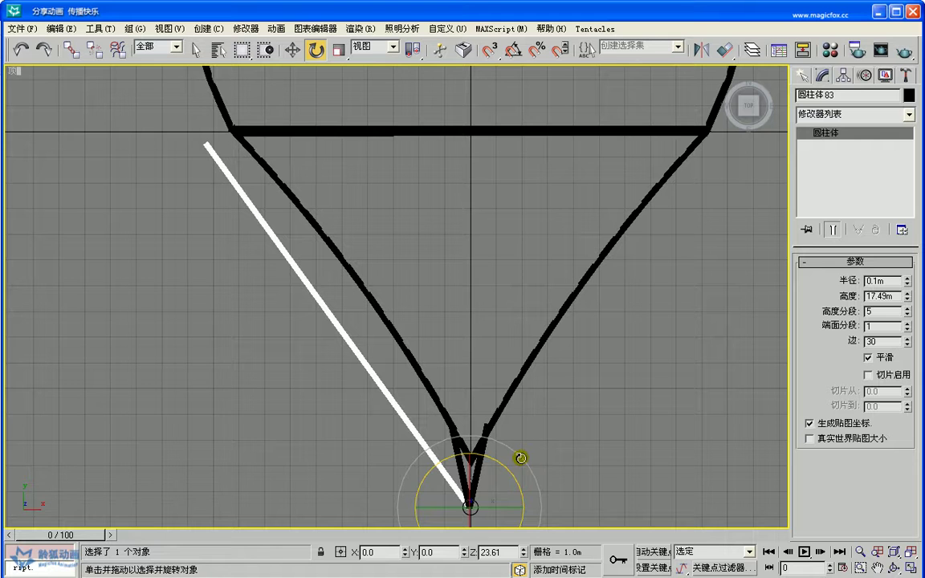
pyautogui.moveTo(523, 459); pyautogui.dragTo(525, 459)
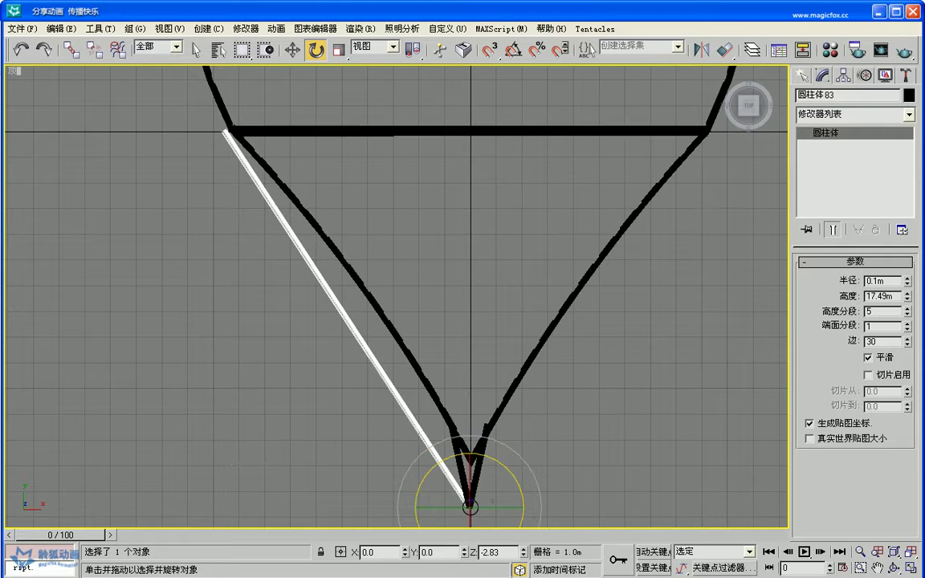
pyautogui.click(877, 567)
pyautogui.moveTo(298, 225); pyautogui.dragTo(342, 278)
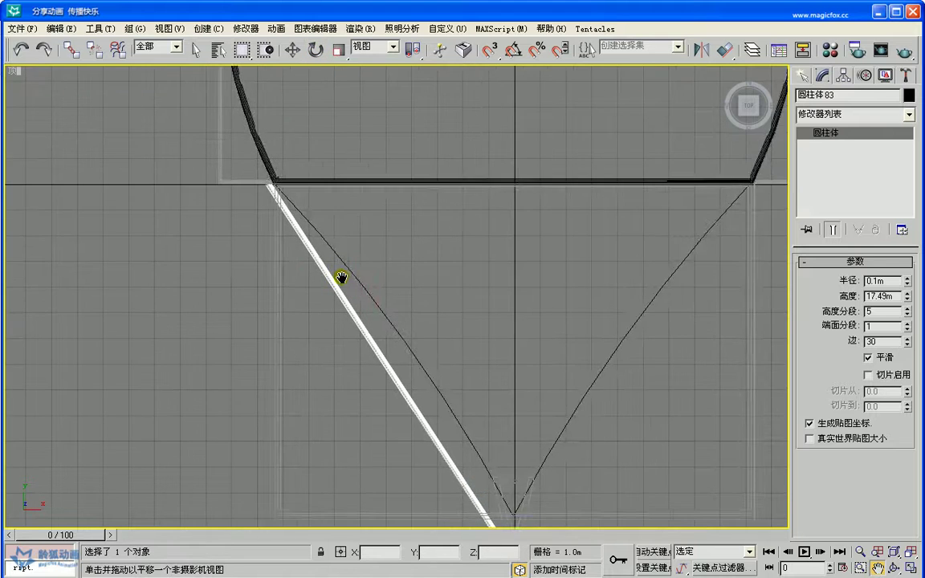
pyautogui.scroll(3, 342, 277)
pyautogui.moveTo(217, 140); pyautogui.dragTo(375, 332)
pyautogui.scroll(2, 376, 332)
pyautogui.moveTo(337, 298); pyautogui.dragTo(373, 331)
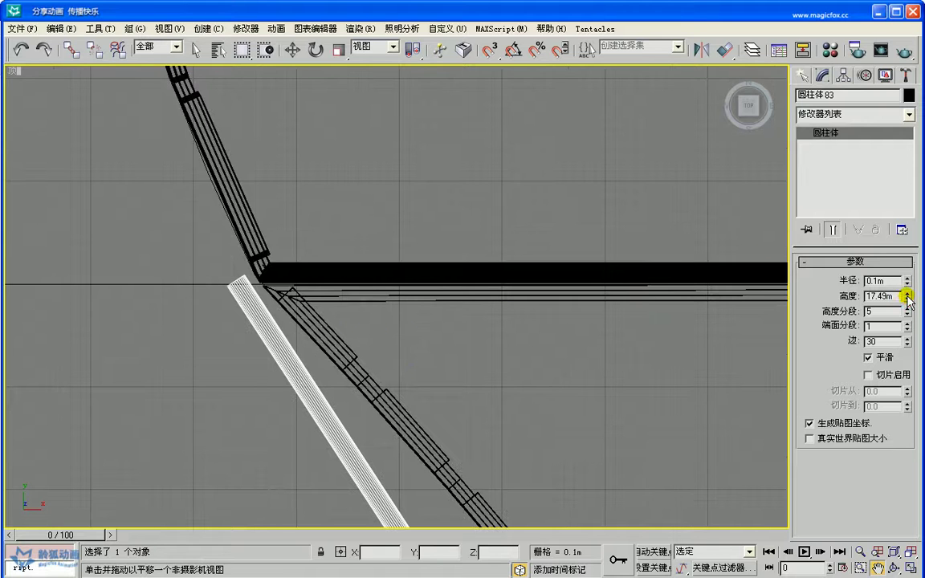
pyautogui.moveTo(907, 298); pyautogui.dragTo(907, 295)
# Fine-tune the long beam's rotation in the top view by about -0.3 degrees around its pole end
pyautogui.scroll(-5, 510, 313)
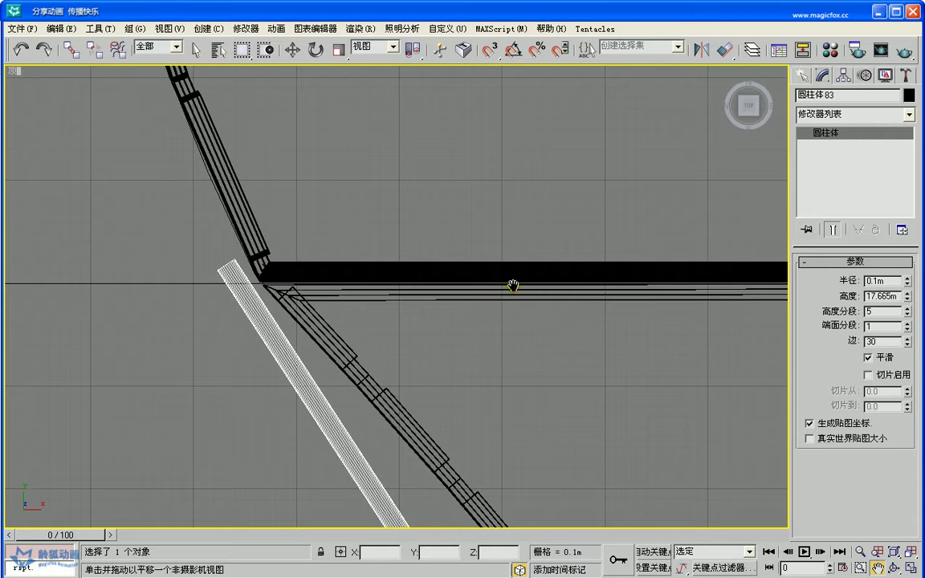
pyautogui.scroll(-3, 507, 344)
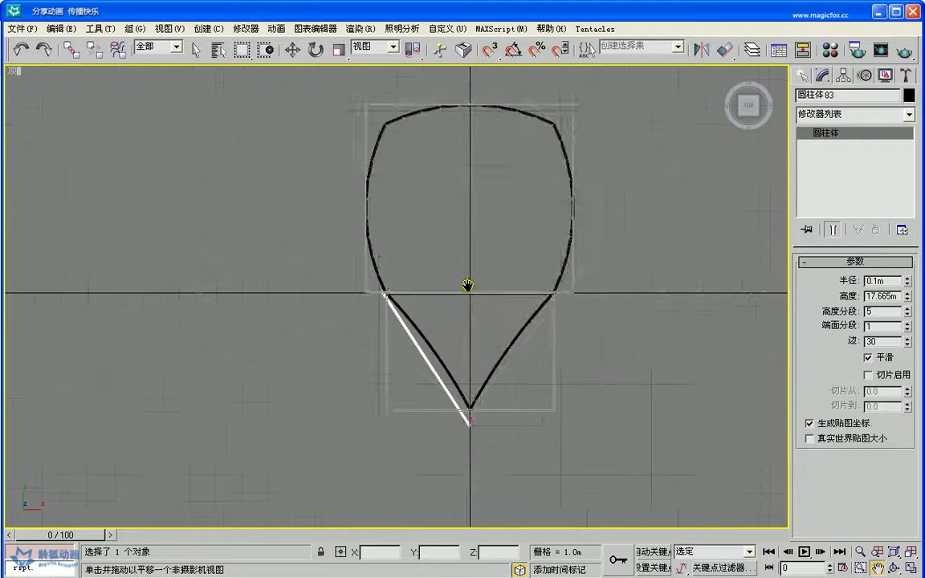
pyautogui.moveTo(526, 373); pyautogui.dragTo(459, 289)
pyautogui.scroll(1, 459, 291)
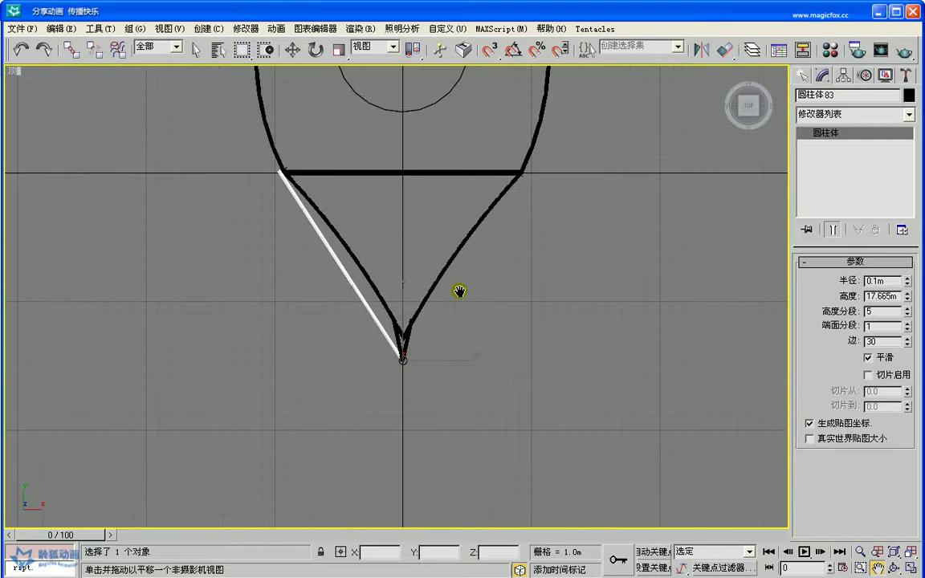
pyautogui.scroll(1, 460, 291)
pyautogui.moveTo(408, 274); pyautogui.dragTo(460, 365)
pyautogui.scroll(3, 422, 315)
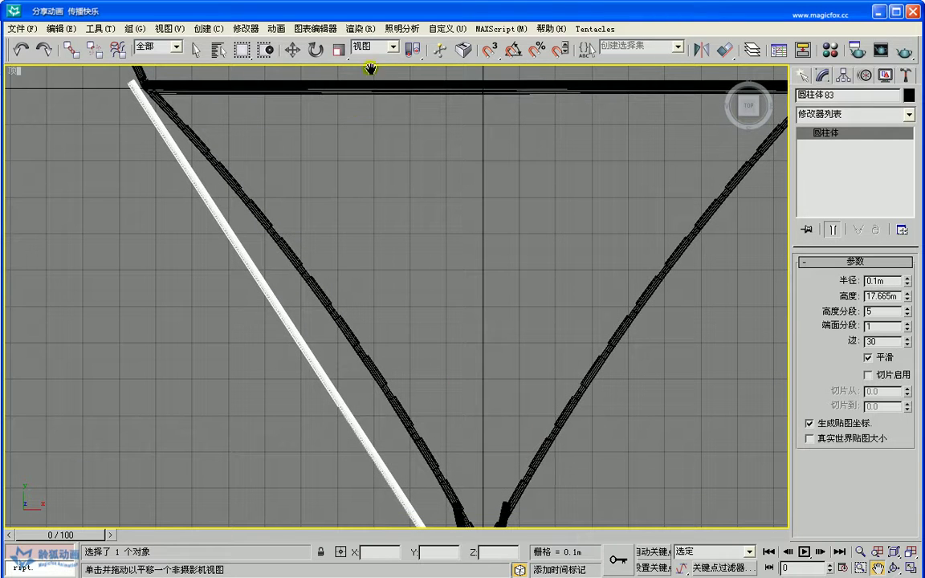
pyautogui.click(318, 55)
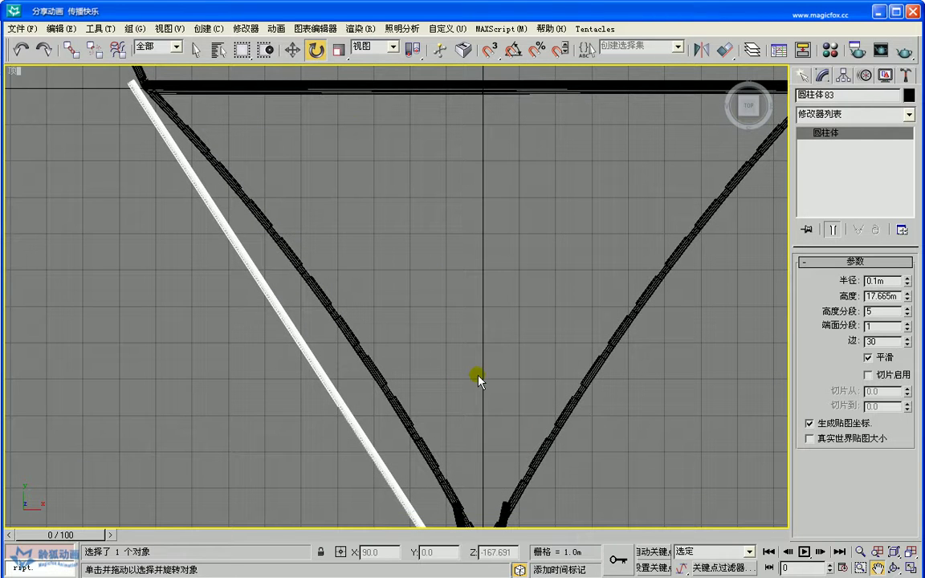
pyautogui.scroll(-5, 477, 379)
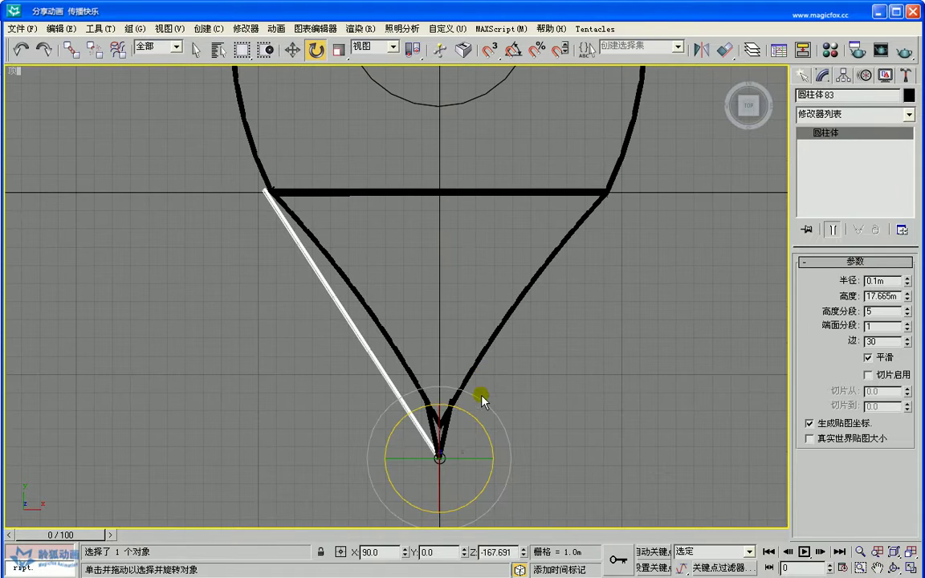
pyautogui.moveTo(482, 396); pyautogui.dragTo(481, 393)
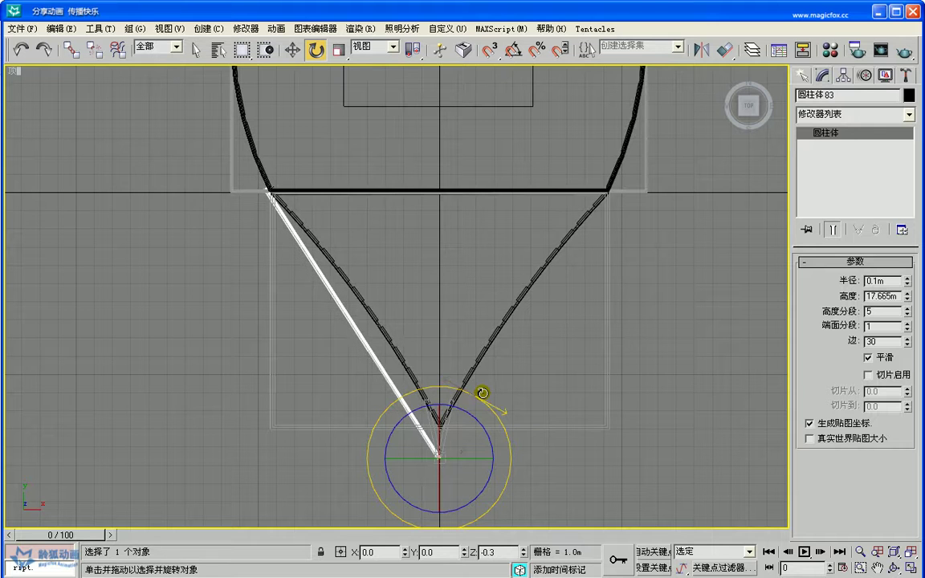
pyautogui.moveTo(481, 393); pyautogui.dragTo(481, 393)
# Nudge the long beam slightly in the top view to align it between the pole and the facade corner
pyautogui.click(876, 568)
pyautogui.moveTo(447, 347); pyautogui.dragTo(446, 347)
pyautogui.scroll(6, 397, 224)
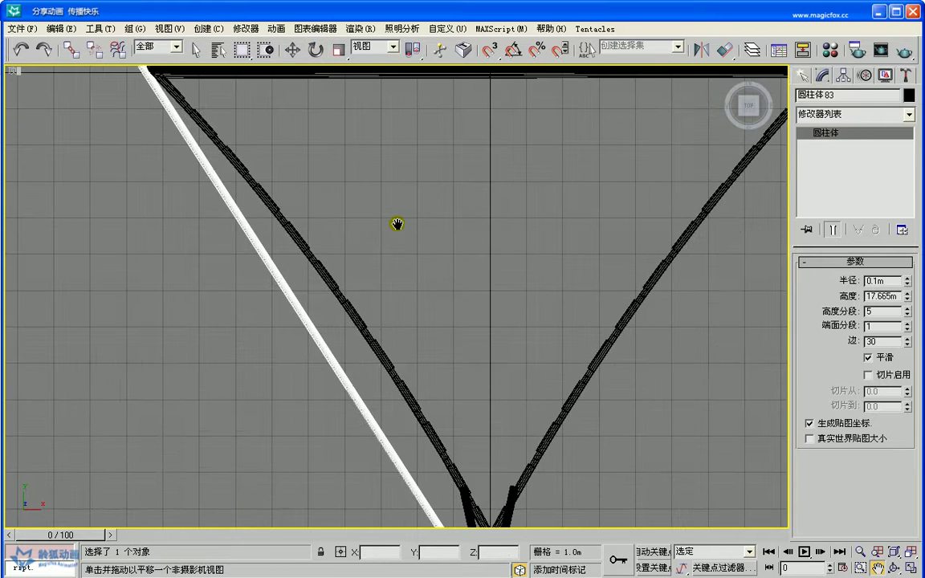
pyautogui.scroll(-3, 397, 224)
pyautogui.click(289, 51)
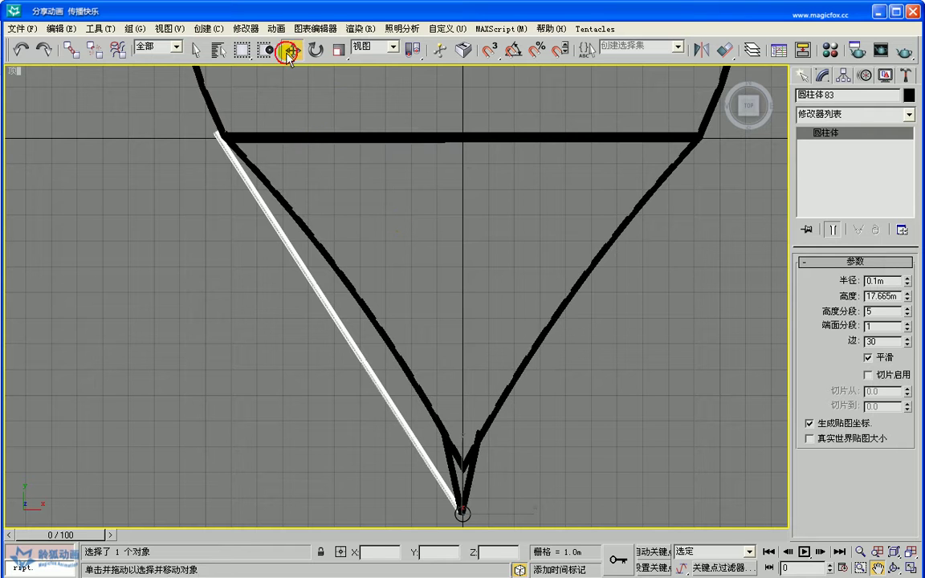
pyautogui.moveTo(479, 489); pyautogui.dragTo(479, 493)
pyautogui.moveTo(479, 493); pyautogui.dragTo(479, 493)
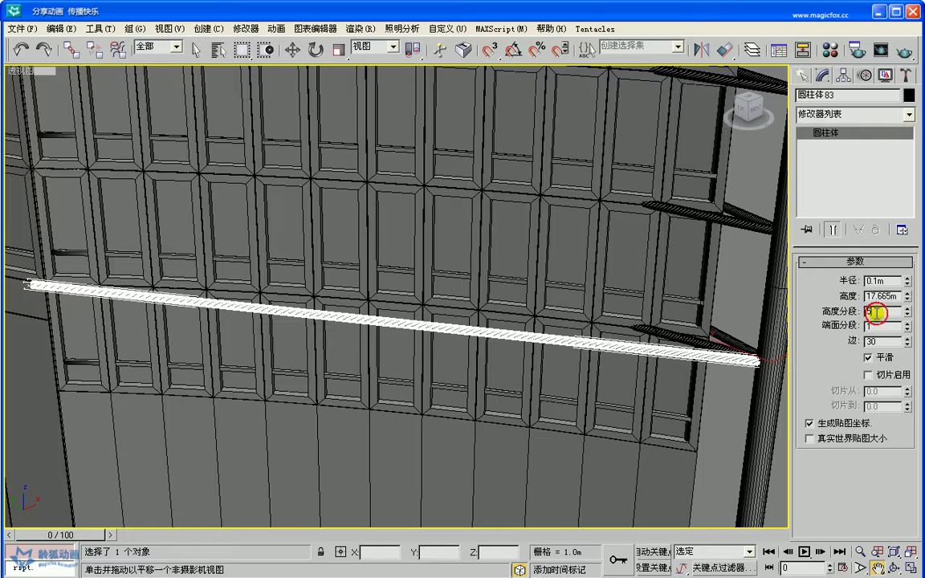
# Set the long beam's height segments to 9
pyautogui.moveTo(875, 313); pyautogui.dragTo(865, 312)
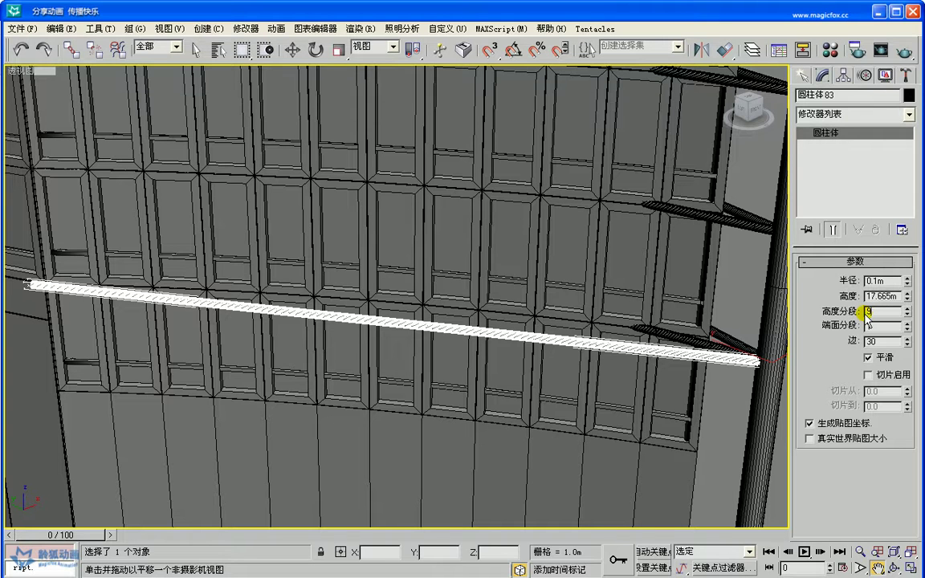
pyautogui.keyDown('alt'); pyautogui.moveTo(456, 292); pyautogui.dragTo(435, 300, button='middle'); pyautogui.keyUp('alt')
pyautogui.scroll(-10, 435, 302)
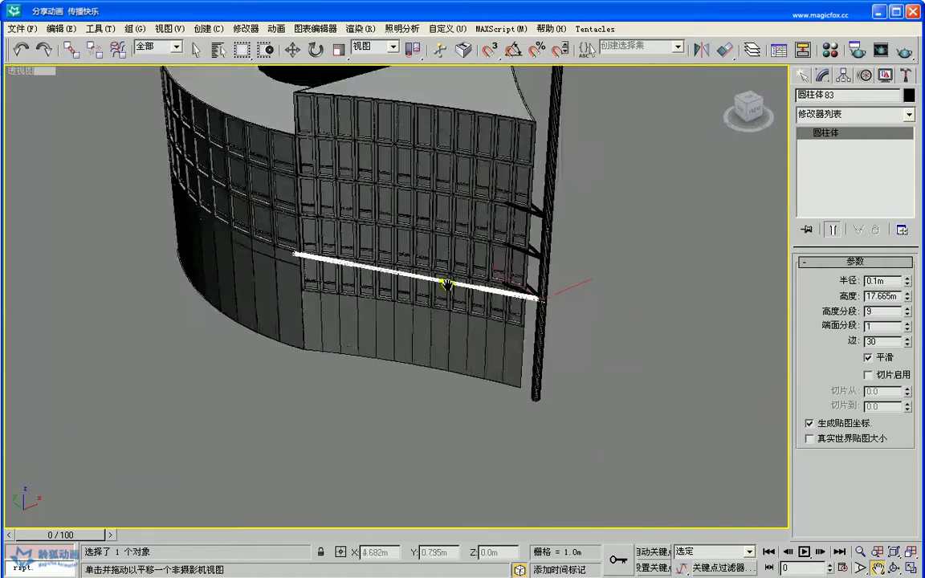
pyautogui.scroll(8, 434, 297)
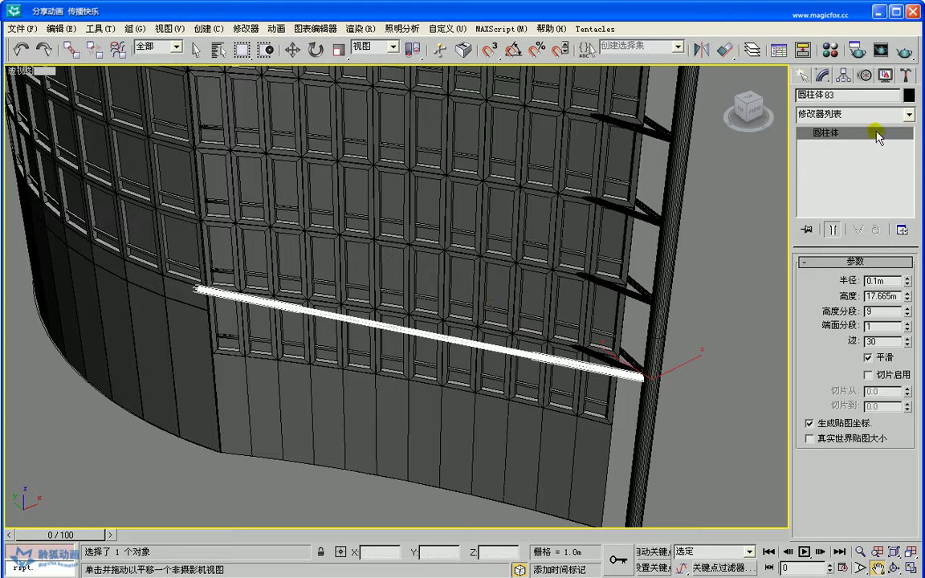
# Add an Edit Poly modifier to the long beam and select the vertex rings at its middle
pyautogui.click(910, 116)
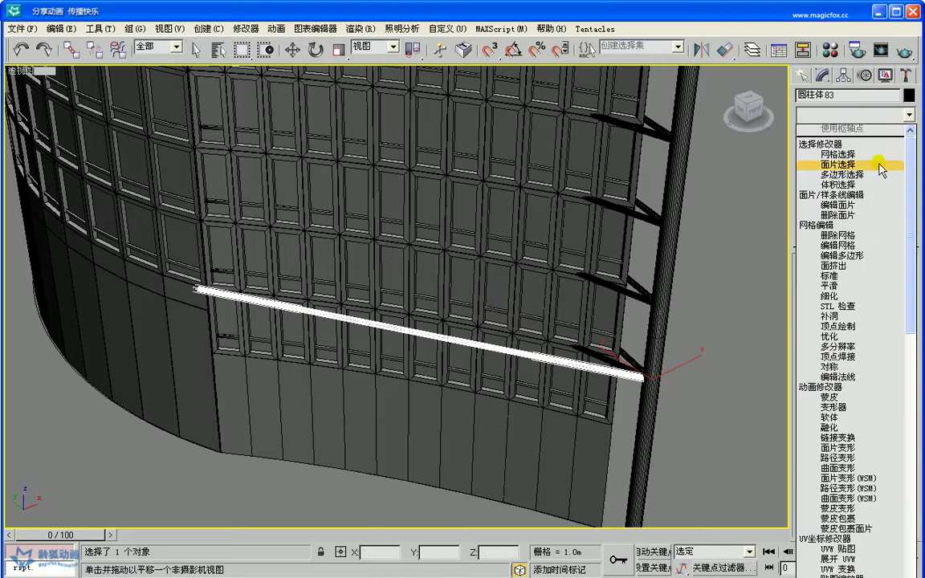
pyautogui.click(859, 264)
pyautogui.click(818, 374)
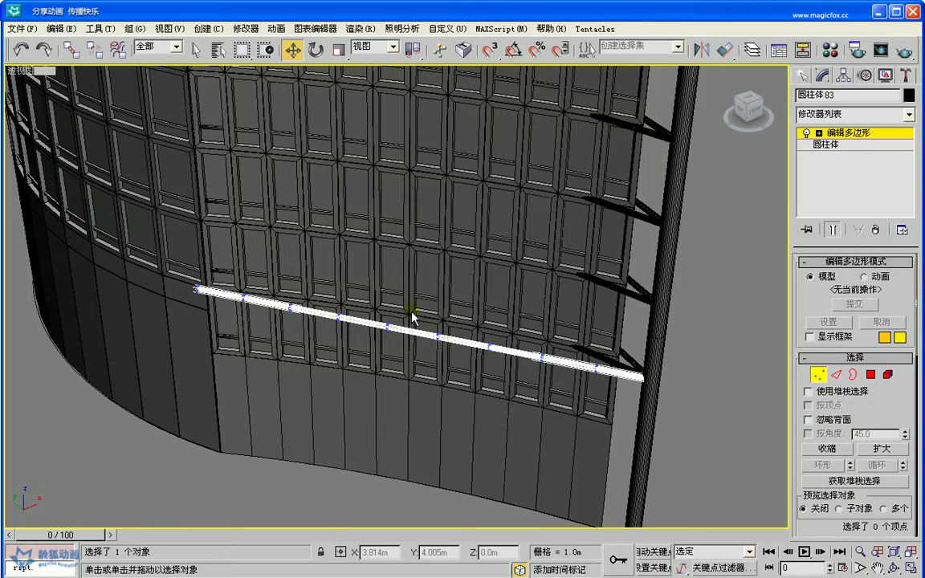
pyautogui.moveTo(453, 309); pyautogui.dragTo(379, 362)
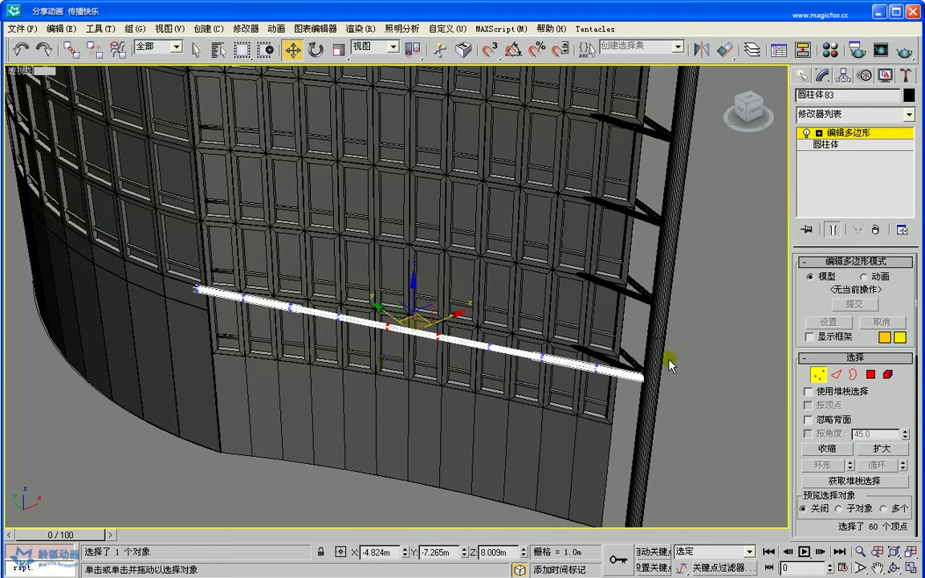
# Enable soft selection for the beam's middle vertices and set the falloff to 5.722 m
pyautogui.scroll(-4, 797, 384)
pyautogui.click(805, 454)
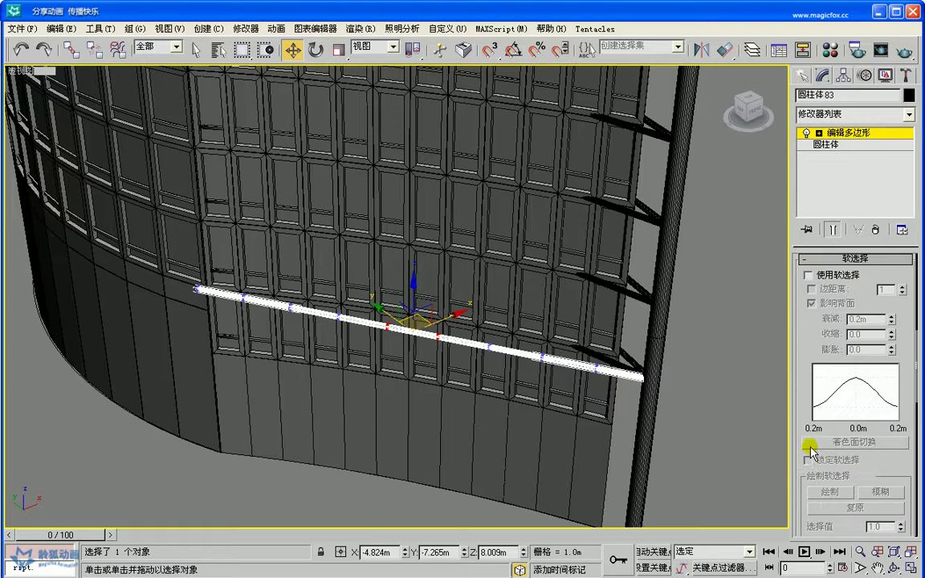
pyautogui.click(809, 275)
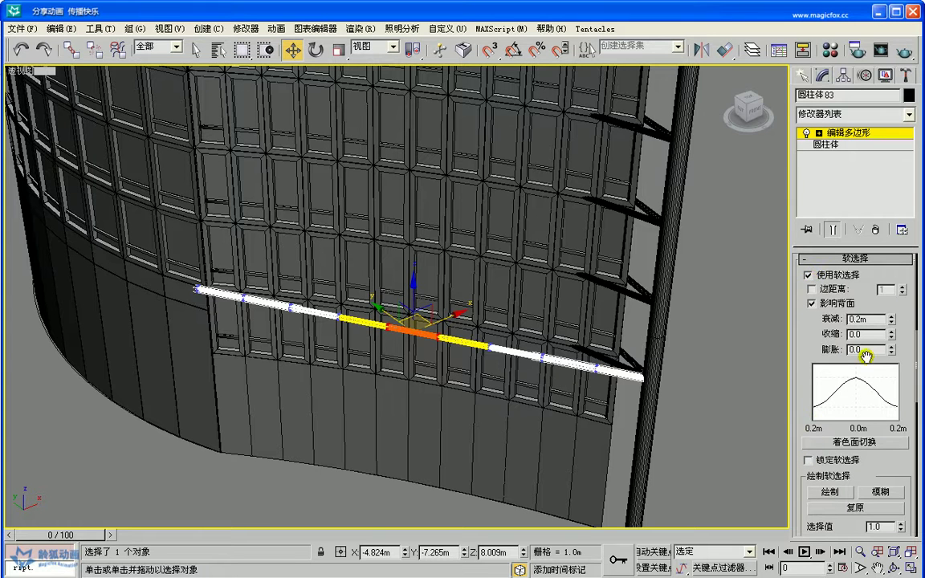
pyautogui.moveTo(890, 319); pyautogui.dragTo(892, 256)
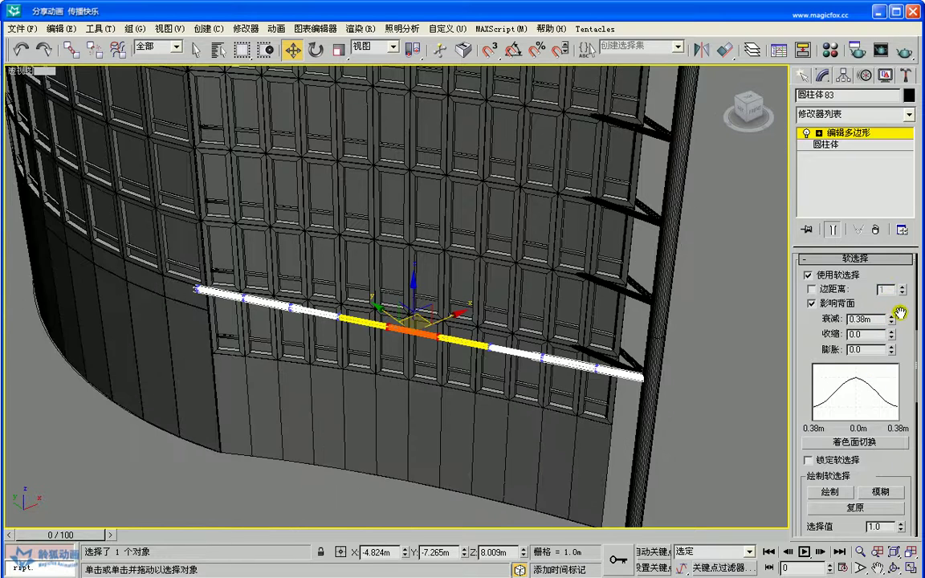
pyautogui.moveTo(893, 321)
pyautogui.mouseDown()
pyautogui.moveTo(873, 188)
pyautogui.moveTo(877, 68)
pyautogui.moveTo(881, 572)
pyautogui.moveTo(807, 479)
pyautogui.moveTo(827, 413)
pyautogui.moveTo(851, 241)
pyautogui.moveTo(883, 570)
pyautogui.moveTo(884, 291)
pyautogui.mouseUp()
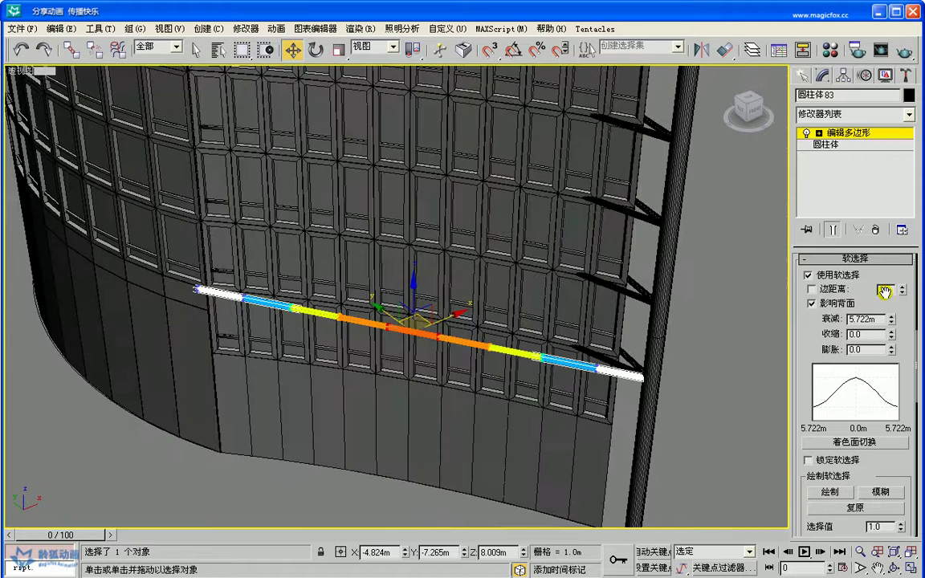
# Set the base cylinder's height segments to 15 and reselect the vertex rings at the beam's middle
pyautogui.click(827, 145)
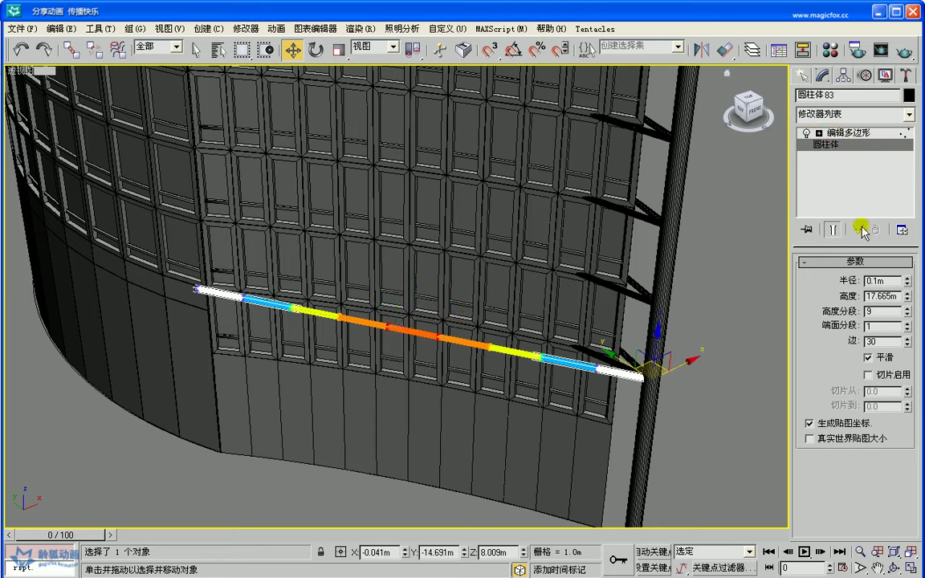
pyautogui.doubleClick(881, 313)
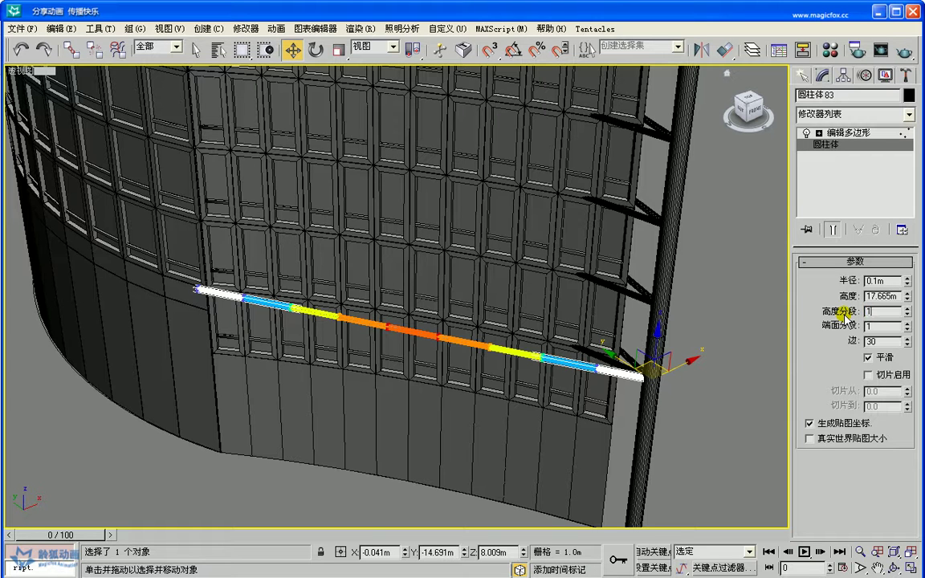
pyautogui.press('Return')
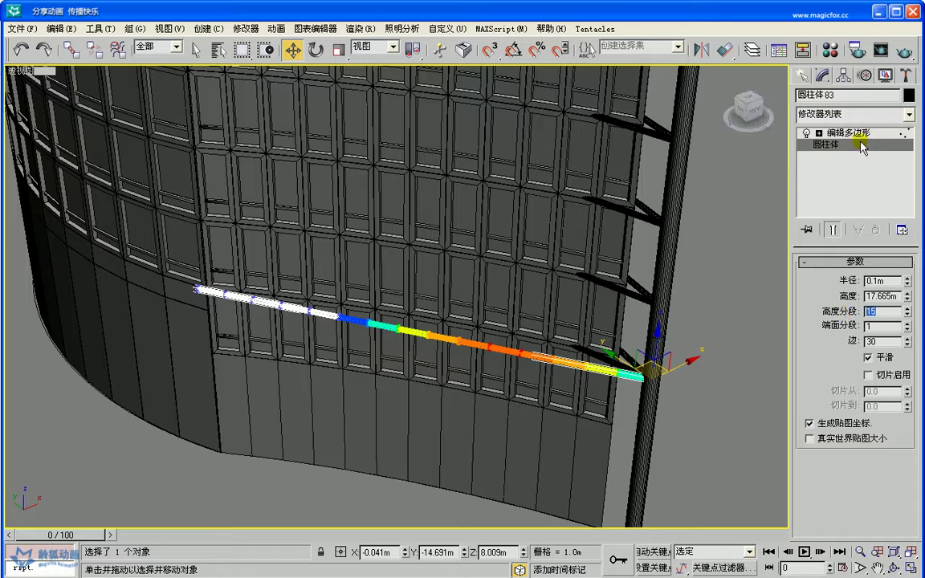
pyautogui.click(821, 132)
pyautogui.click(817, 134)
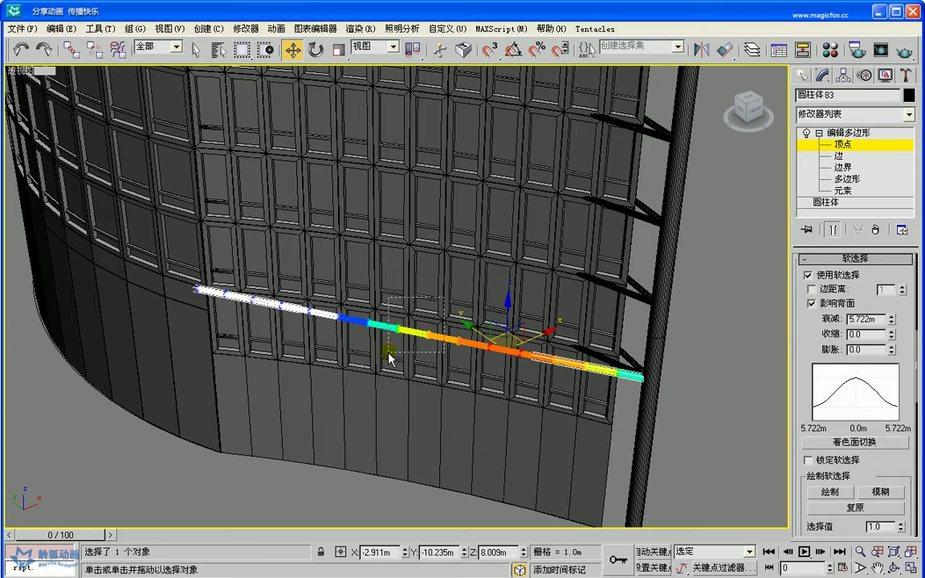
pyautogui.moveTo(388, 353); pyautogui.dragTo(388, 353)
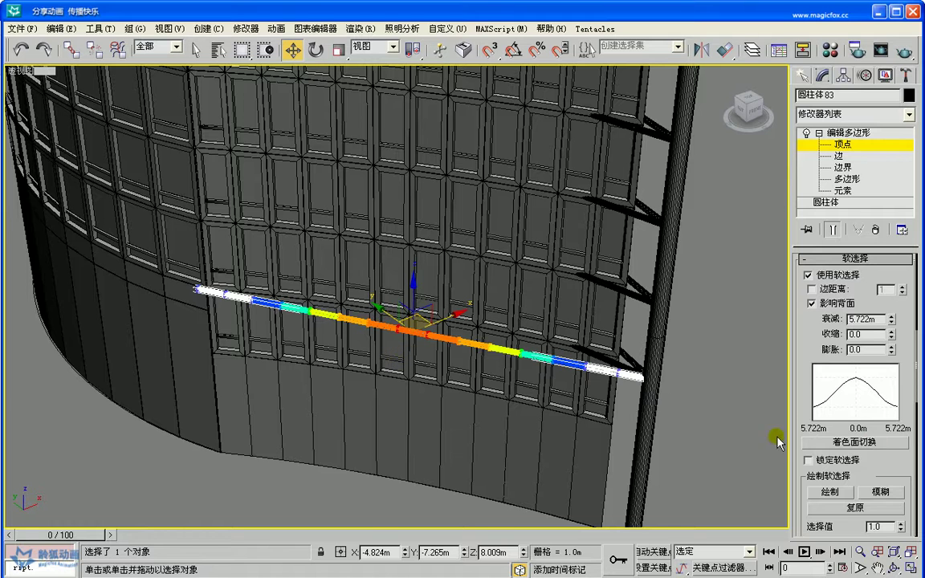
# Scale the softly selected middle vertices uniformly to about 229% so the beam thickens at its centre
pyautogui.moveTo(802, 402); pyautogui.dragTo(808, 377)
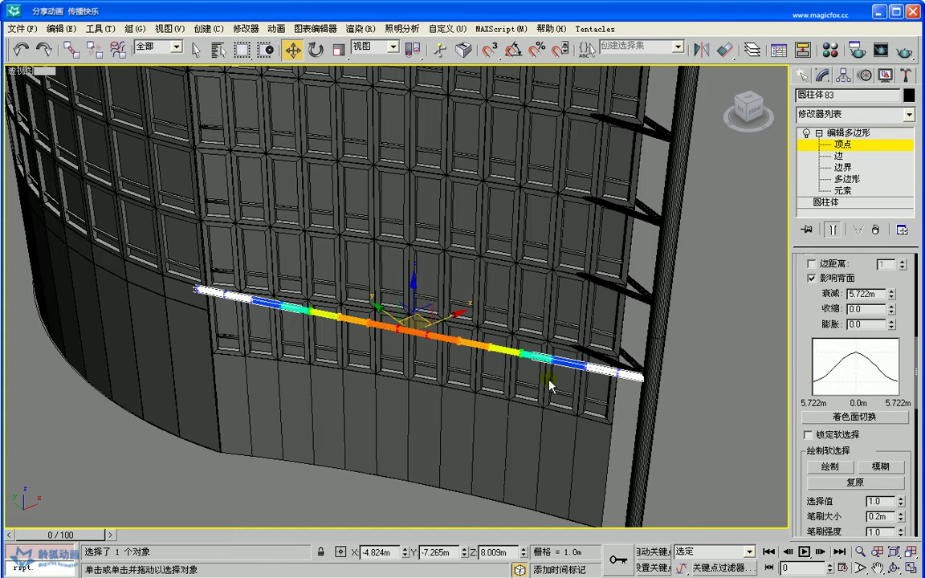
pyautogui.click(912, 567)
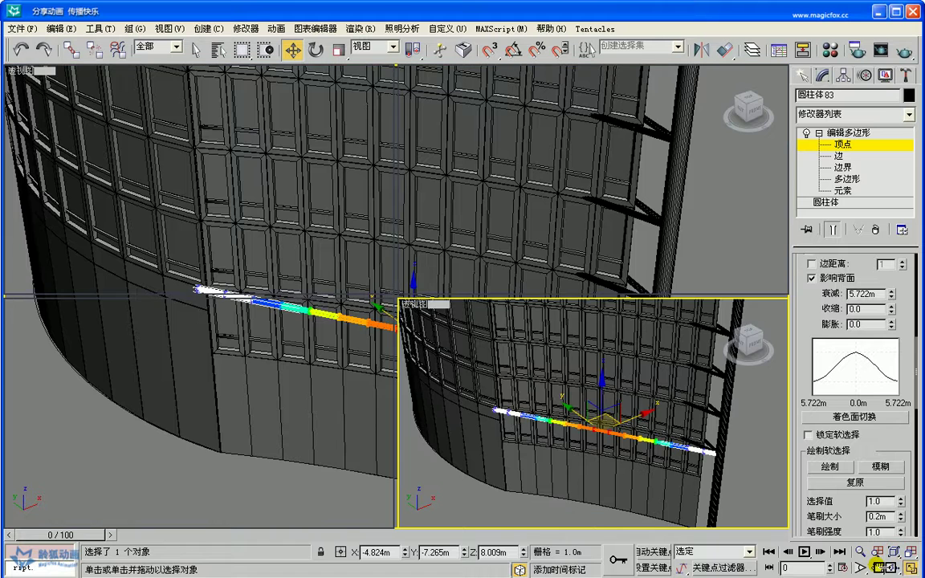
pyautogui.click(878, 567)
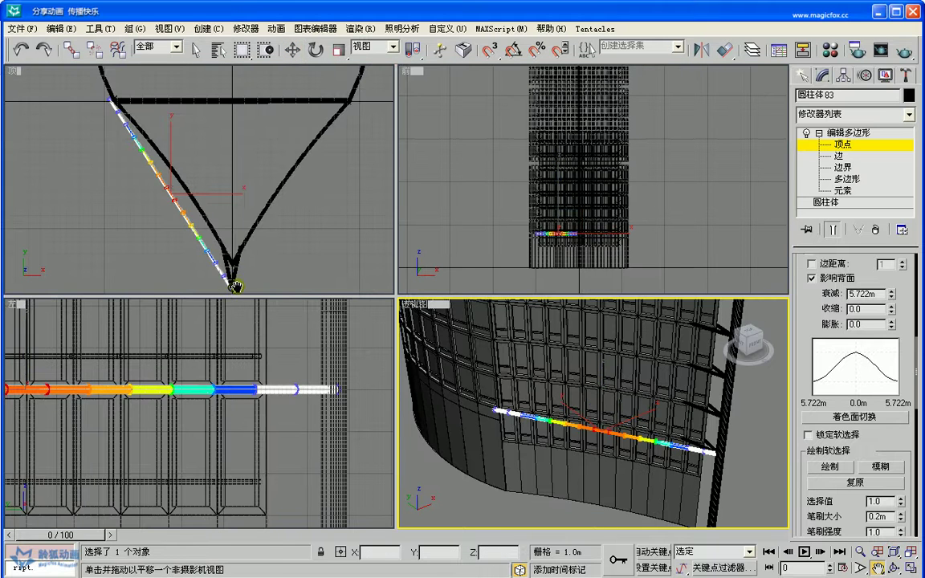
pyautogui.click(337, 51)
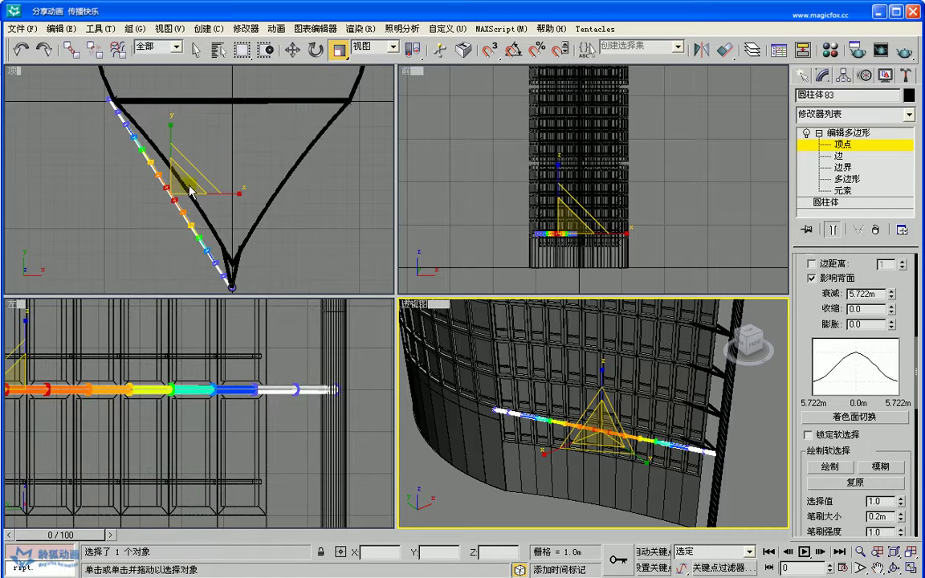
pyautogui.moveTo(177, 195); pyautogui.dragTo(265, 97)
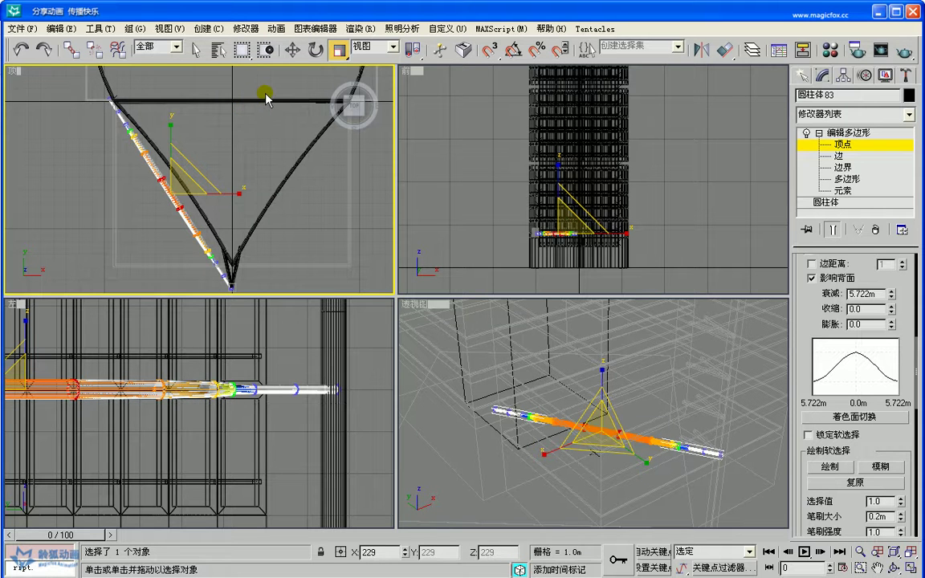
# Scale the beam's middle vertices down slightly in the perspective view to soften the central bulge
pyautogui.click(877, 567)
pyautogui.click(697, 436)
pyautogui.moveTo(697, 430); pyautogui.dragTo(695, 423)
pyautogui.scroll(3, 695, 423)
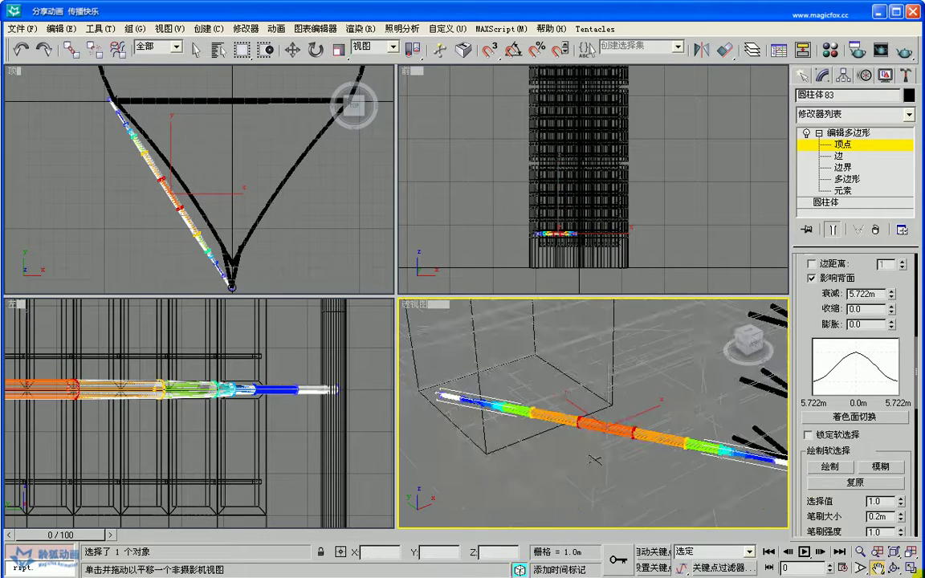
pyautogui.hotkey('alt', 'w')
pyautogui.moveTo(525, 372)
pyautogui.mouseDown()
pyautogui.moveTo(493, 334)
pyautogui.moveTo(447, 324)
pyautogui.mouseUp()
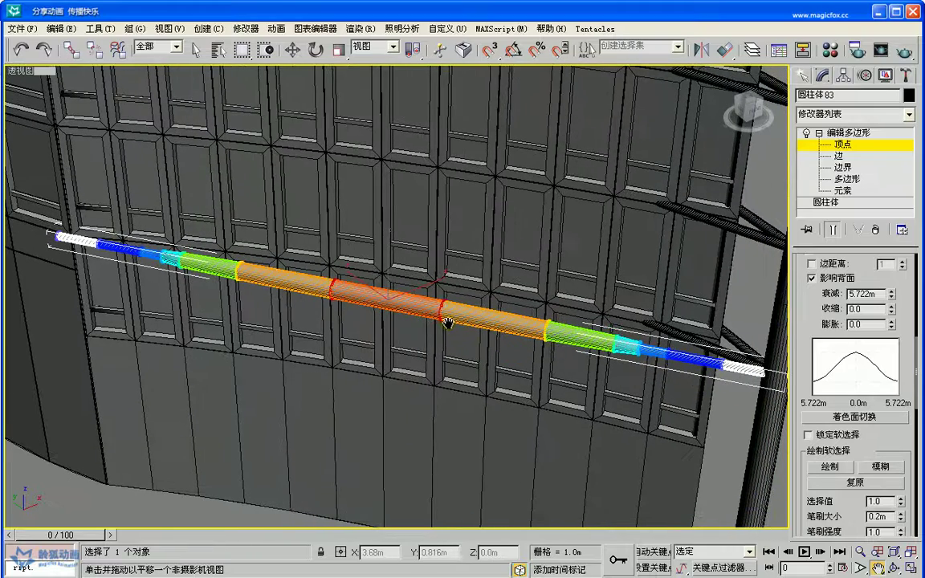
pyautogui.click(339, 50)
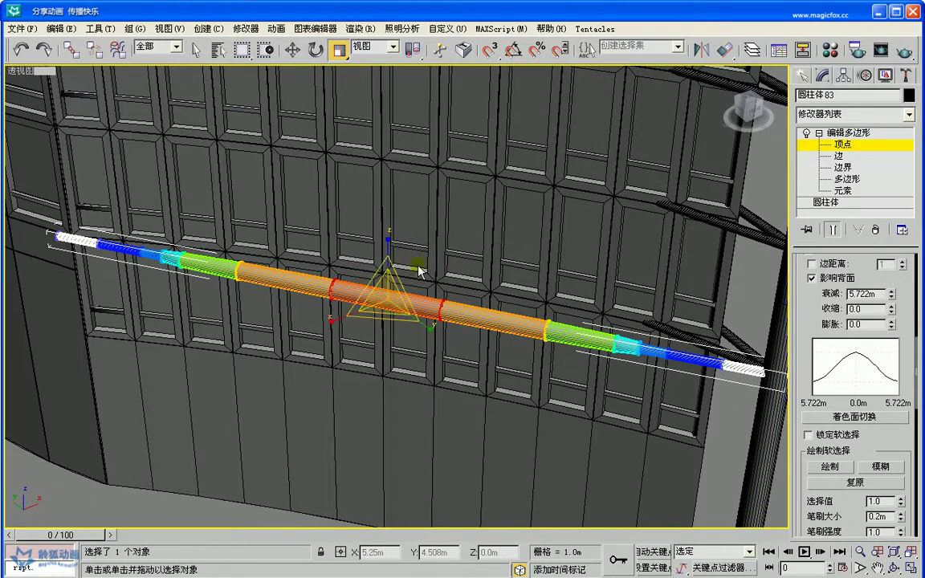
pyautogui.moveTo(377, 296)
pyautogui.mouseDown()
pyautogui.moveTo(376, 307)
pyautogui.moveTo(374, 289)
pyautogui.moveTo(377, 304)
pyautogui.mouseUp()
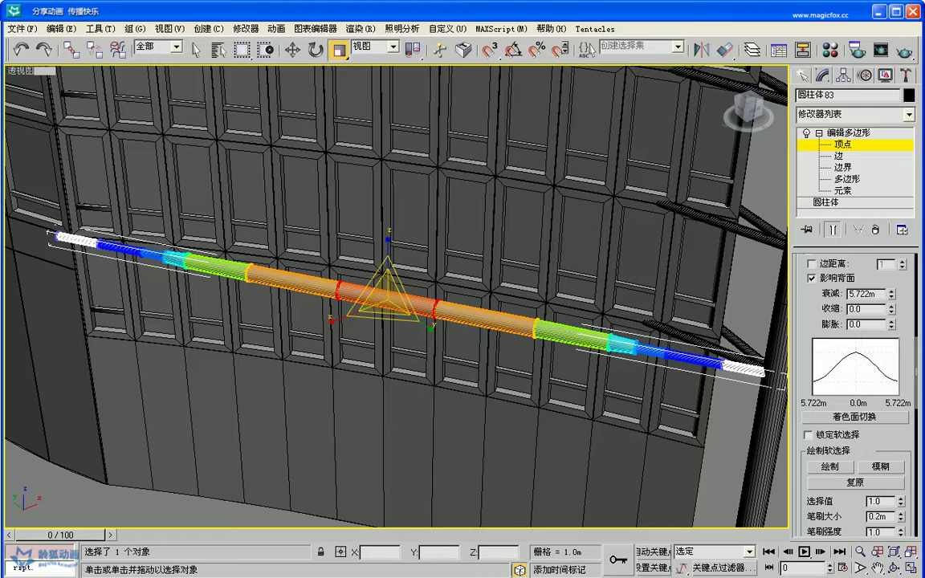
# Leave vertex editing and return to the whole beam in the four-viewport layout
pyautogui.click(879, 568)
pyautogui.scroll(-10, 557, 423)
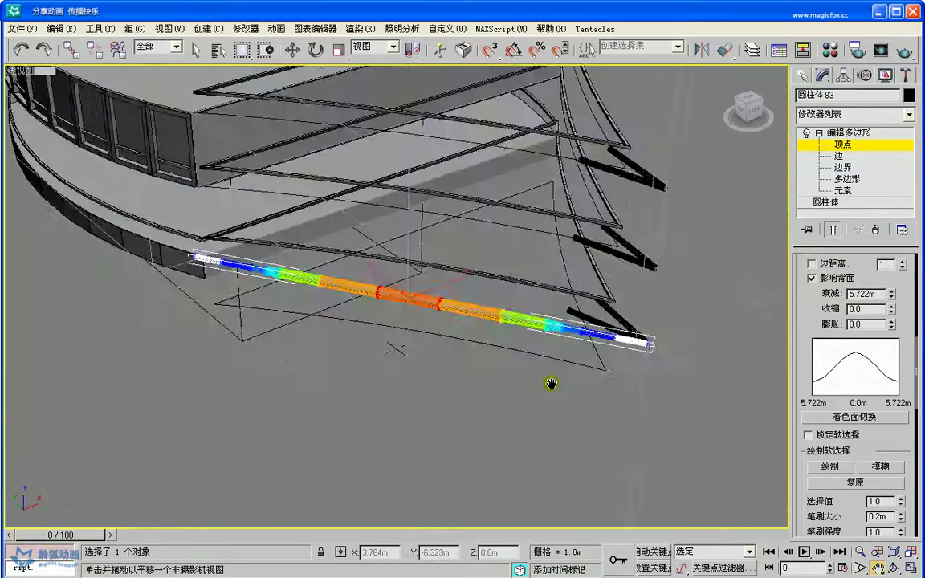
pyautogui.scroll(8, 522, 370)
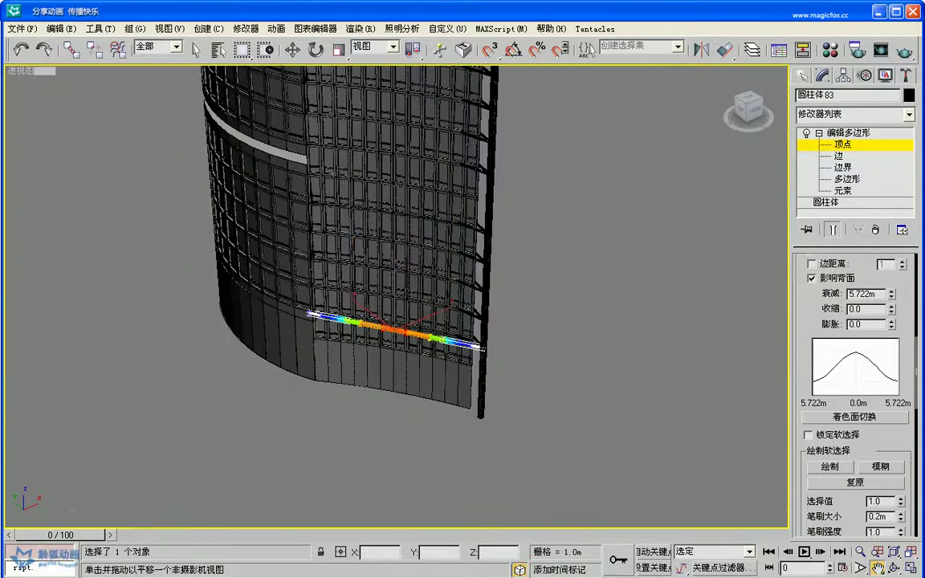
pyautogui.click(905, 568)
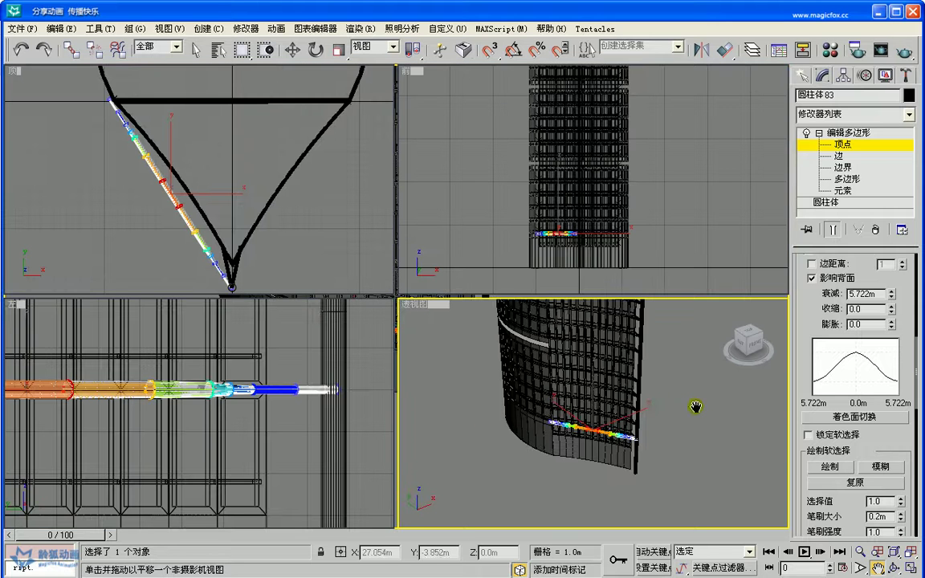
pyautogui.click(851, 132)
pyautogui.press('r')
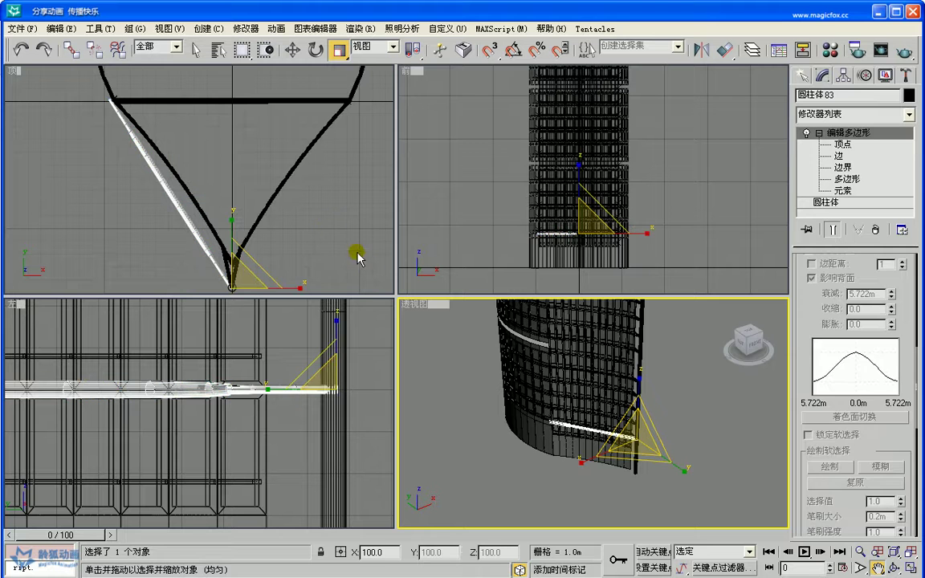
# Examine in the left view how the tapered beam lines up with the facade grid and corner
pyautogui.moveTo(652, 414); pyautogui.dragTo(654, 411, button='middle')
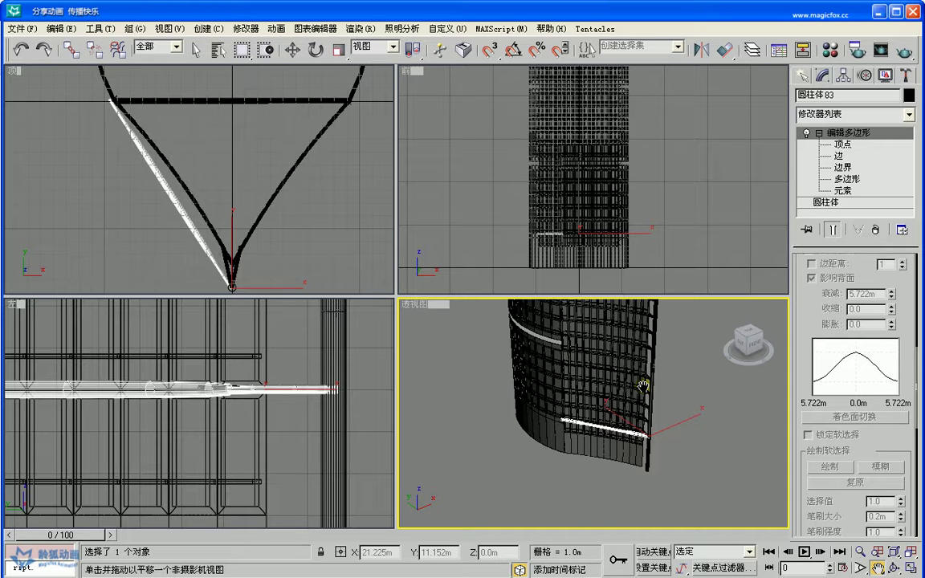
pyautogui.click(302, 411)
pyautogui.scroll(-5, 304, 411)
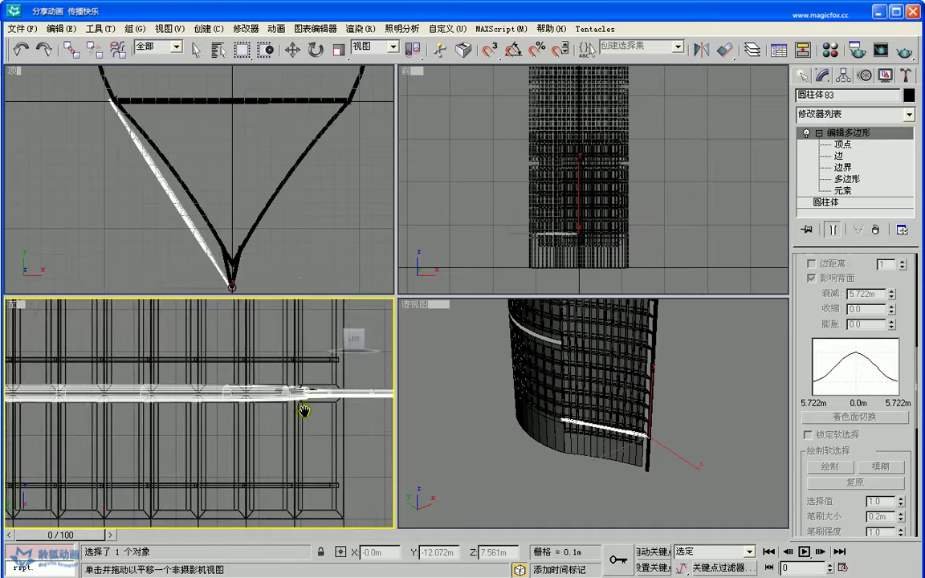
pyautogui.scroll(-1, 303, 411)
pyautogui.moveTo(195, 410); pyautogui.dragTo(221, 416, button='middle')
pyautogui.scroll(2, 220, 430)
pyautogui.moveTo(143, 411); pyautogui.dragTo(224, 413, button='middle')
pyautogui.scroll(6, 220, 421)
pyautogui.moveTo(195, 417); pyautogui.dragTo(214, 413)
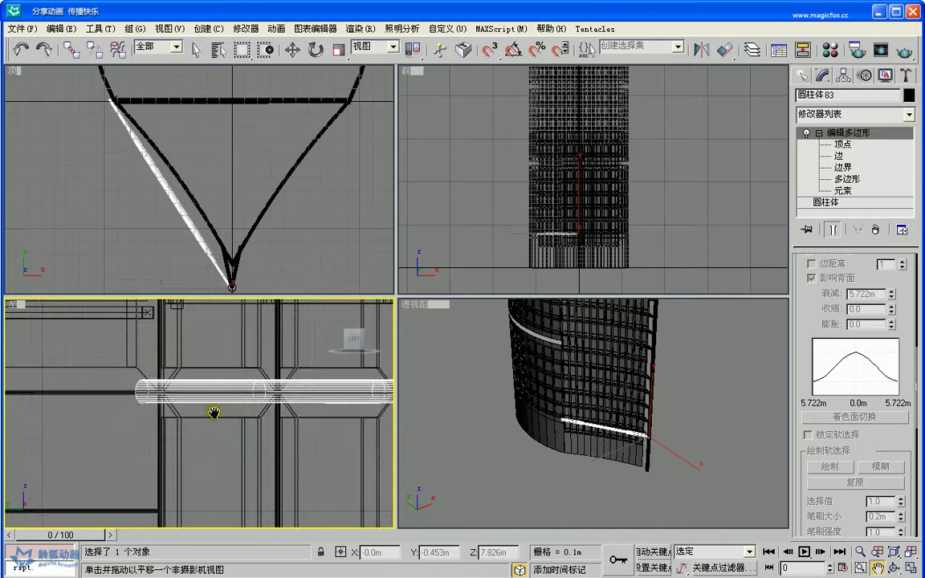
pyautogui.hotkey('alt', 'w')
pyautogui.moveTo(314, 351); pyautogui.dragTo(408, 303)
pyautogui.scroll(-8, 372, 306)
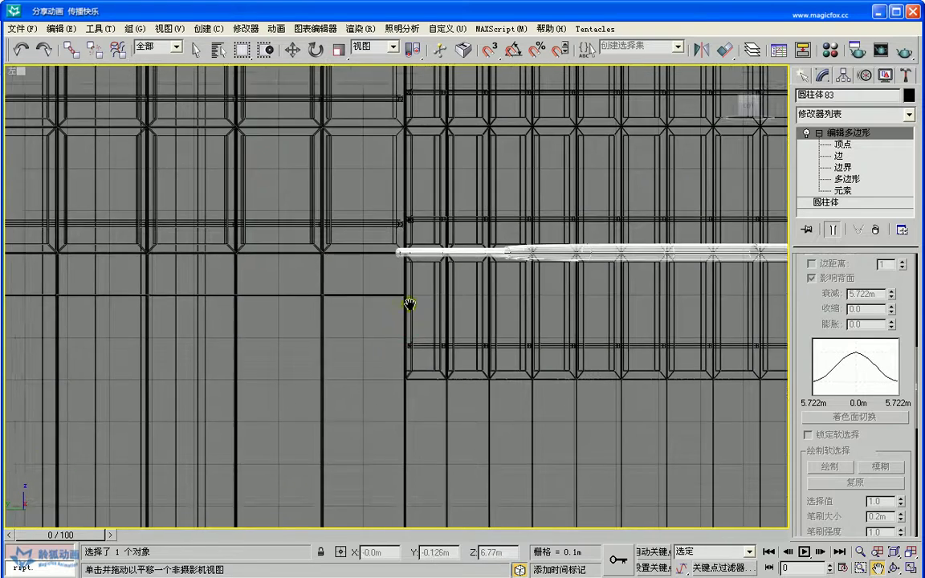
# Create a box about 0.227 m long and 0.62 m wide just below the beam's end in the left view, with height 0.1
pyautogui.scroll(4, 408, 304)
pyautogui.scroll(4, 388, 347)
pyautogui.moveTo(387, 347); pyautogui.dragTo(398, 330)
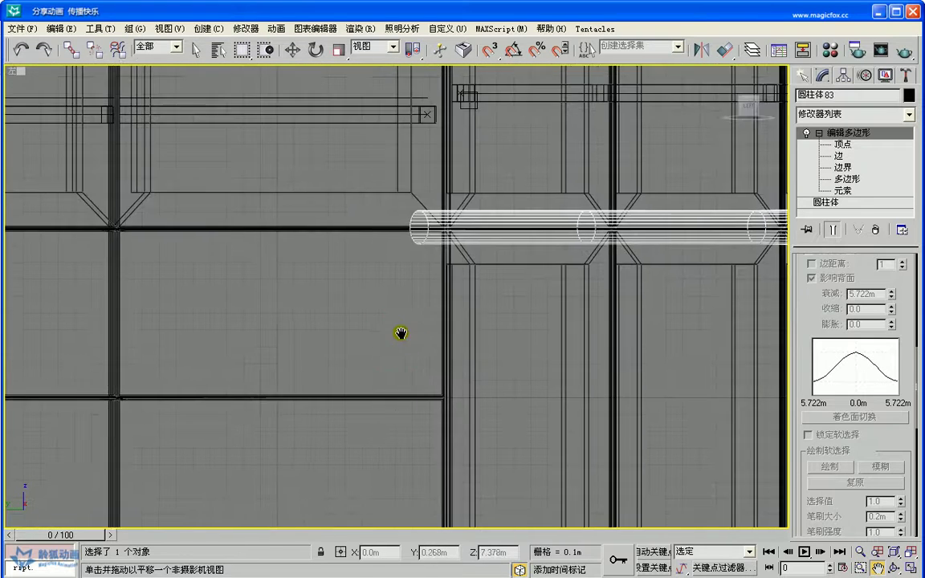
pyautogui.click(802, 75)
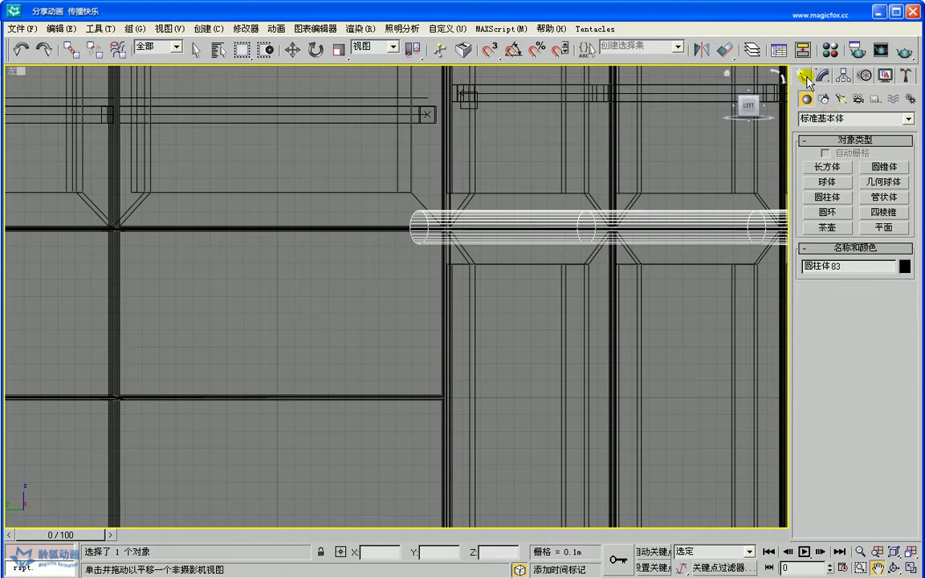
pyautogui.click(827, 167)
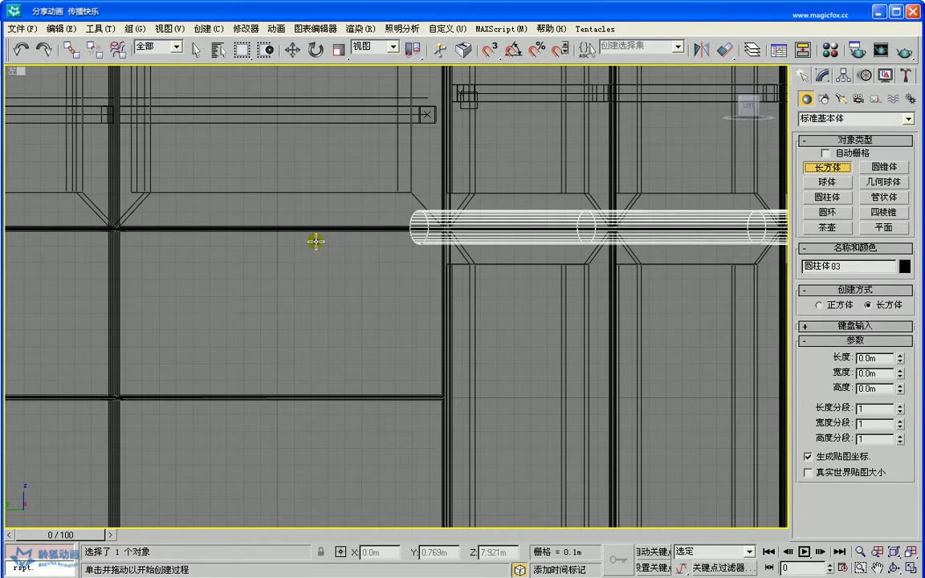
pyautogui.moveTo(330, 242); pyautogui.dragTo(434, 278)
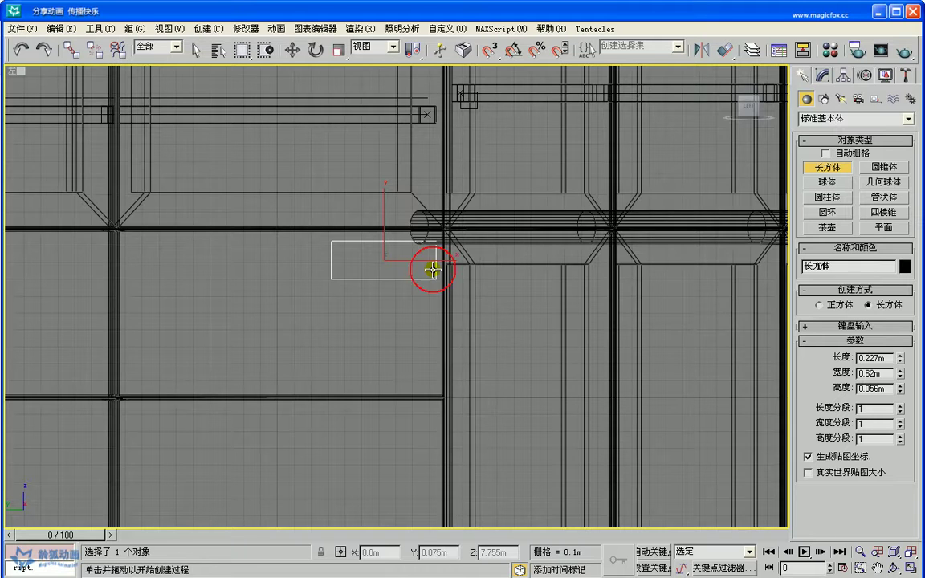
pyautogui.moveTo(890, 389); pyautogui.dragTo(840, 393)
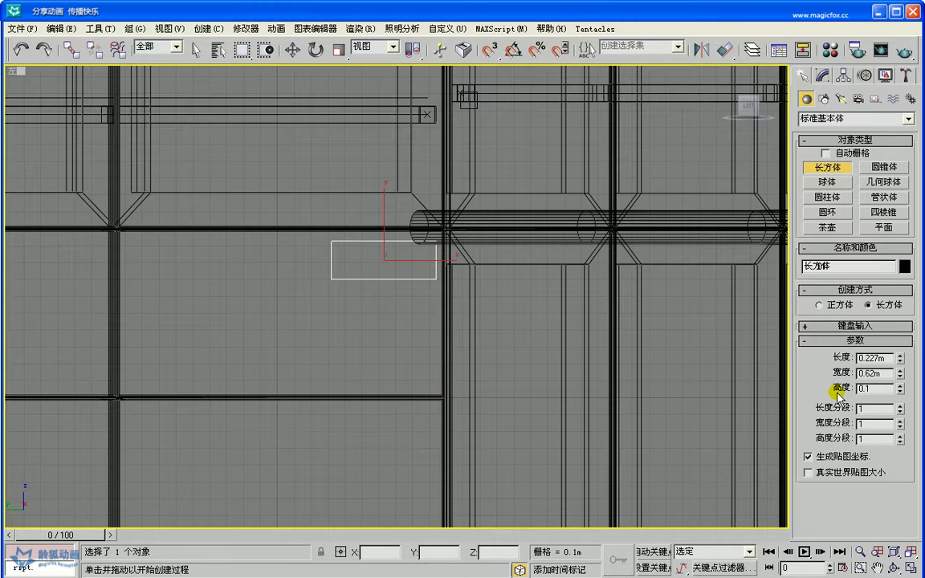
pyautogui.click(403, 357)
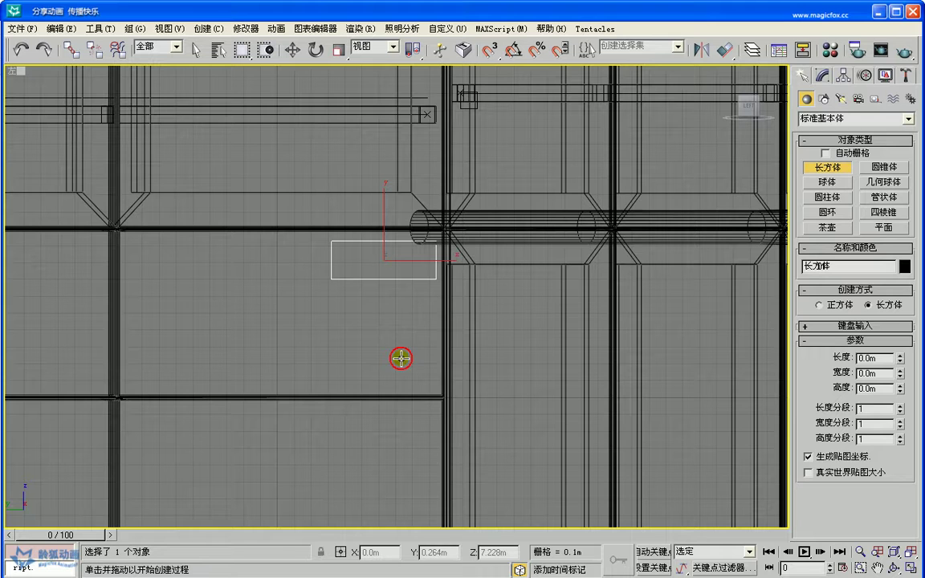
# Convert the new box to an editable poly
pyautogui.press('r')
pyautogui.rightClick(414, 273)
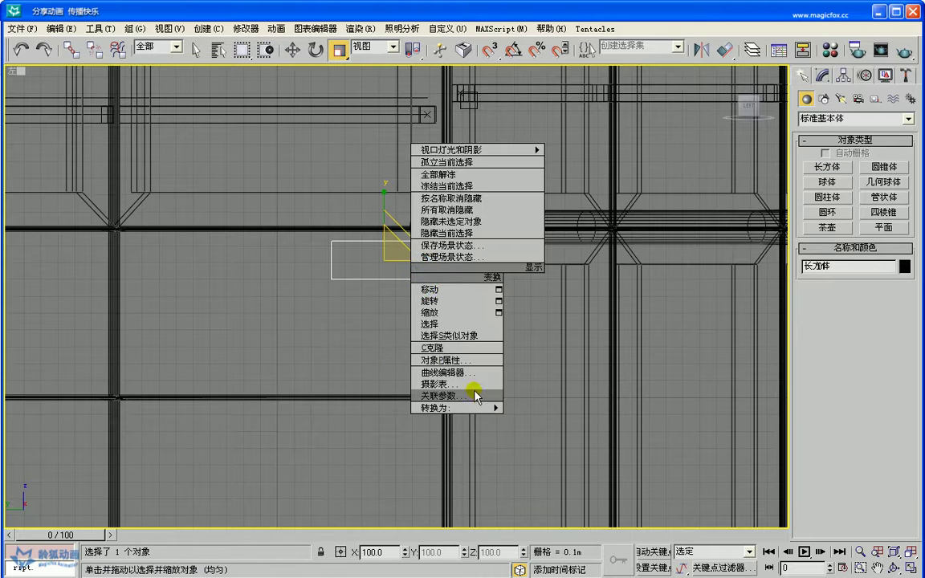
pyautogui.click(518, 419)
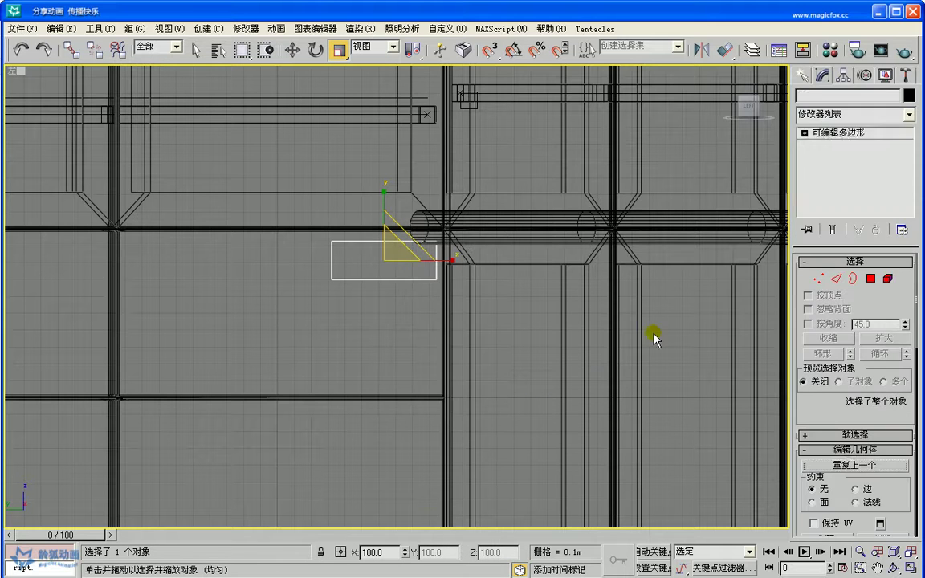
# Connect the box's four long horizontal edges with one segment and a slide of -15
pyautogui.click(836, 279)
pyautogui.moveTo(392, 219); pyautogui.dragTo(370, 302)
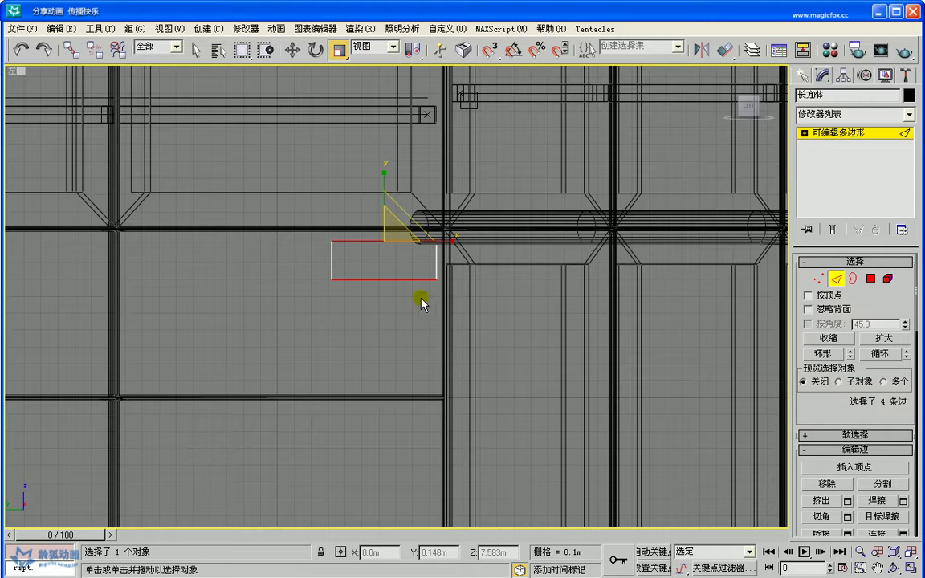
pyautogui.rightClick(411, 277)
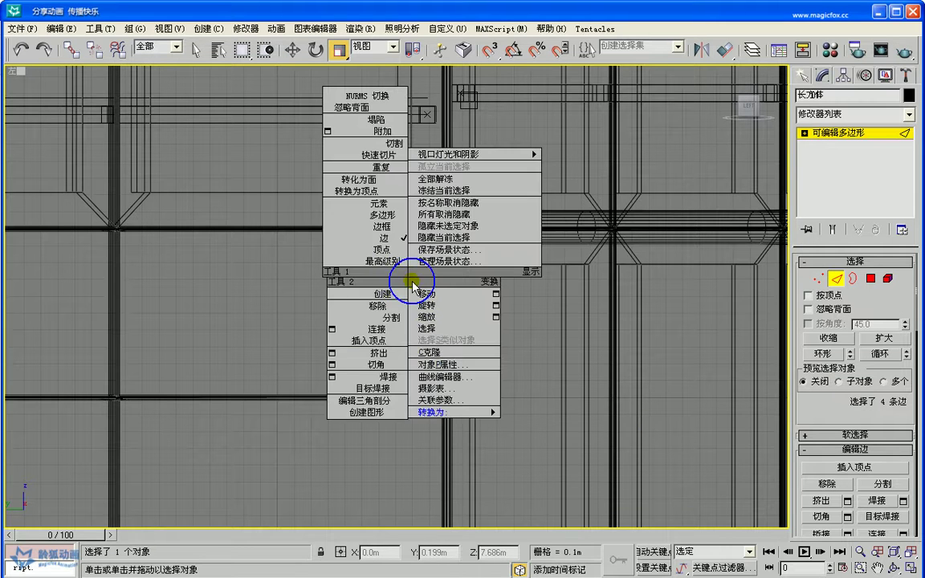
pyautogui.click(335, 322)
pyautogui.moveTo(539, 236); pyautogui.dragTo(665, 235)
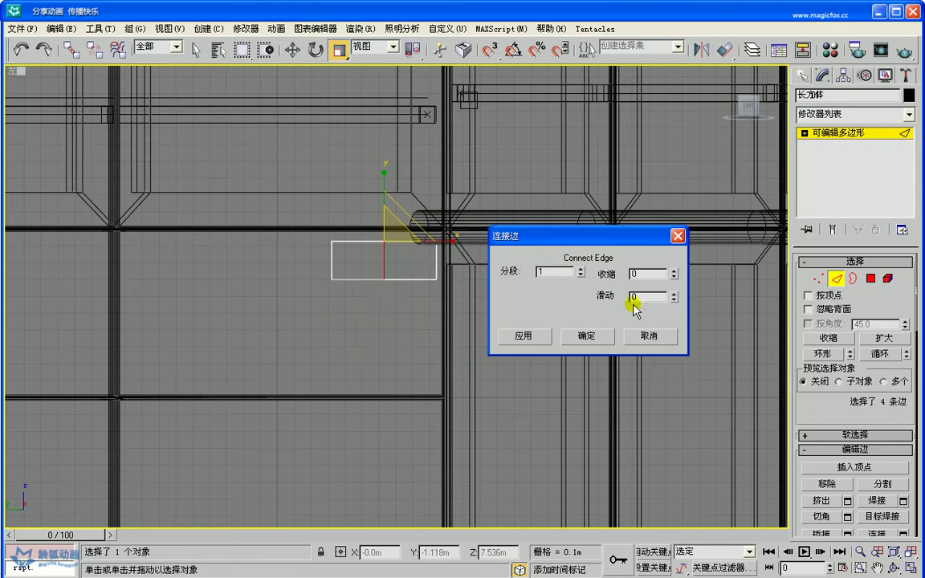
pyautogui.moveTo(675, 298); pyautogui.dragTo(674, 319)
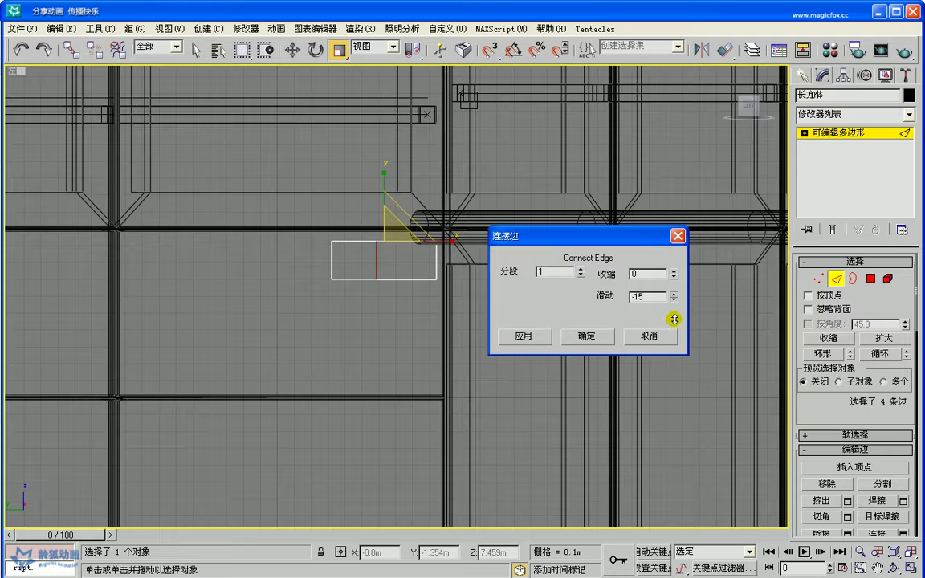
pyautogui.click(595, 337)
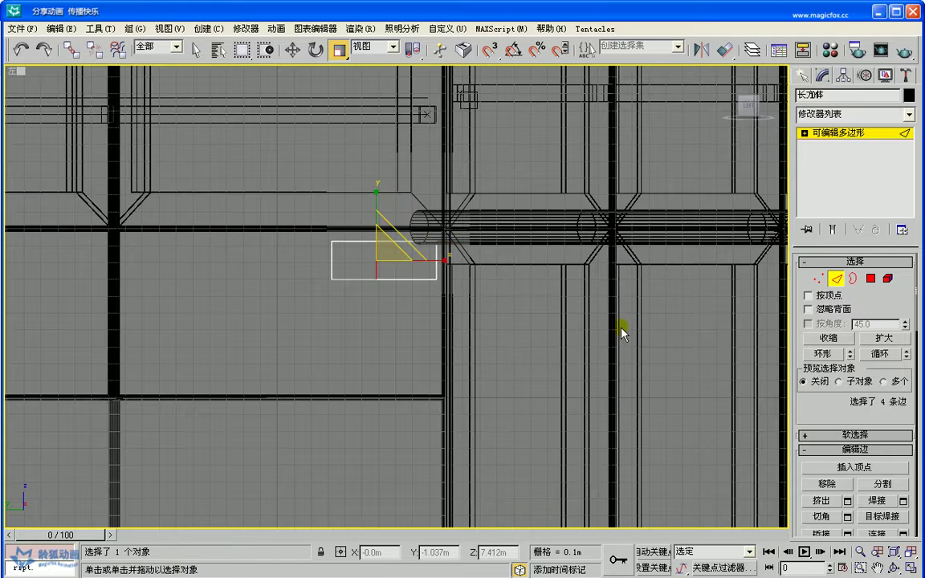
# Leave edge editing and hide all unselected objects so only the box stays in view
pyautogui.click(818, 136)
pyautogui.click(821, 137)
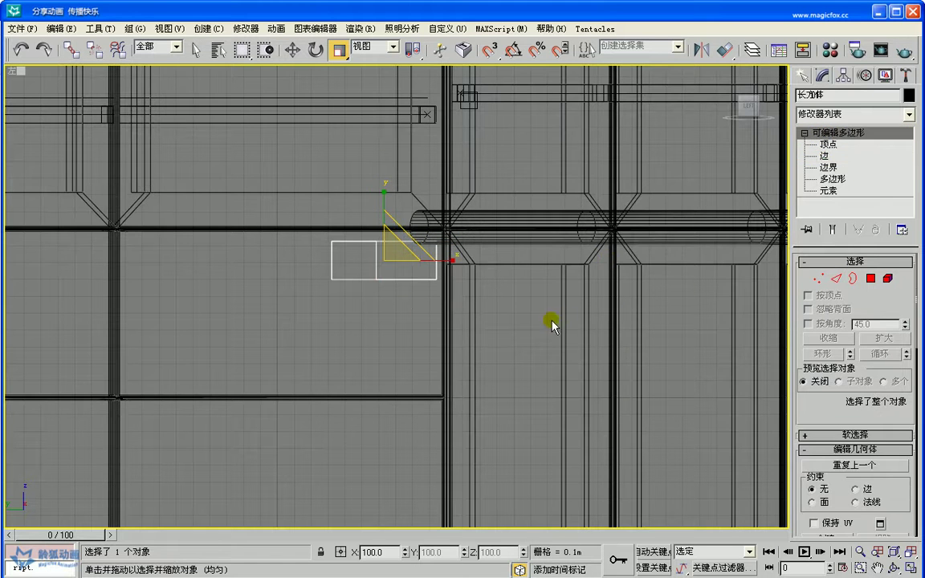
pyautogui.rightClick(386, 278)
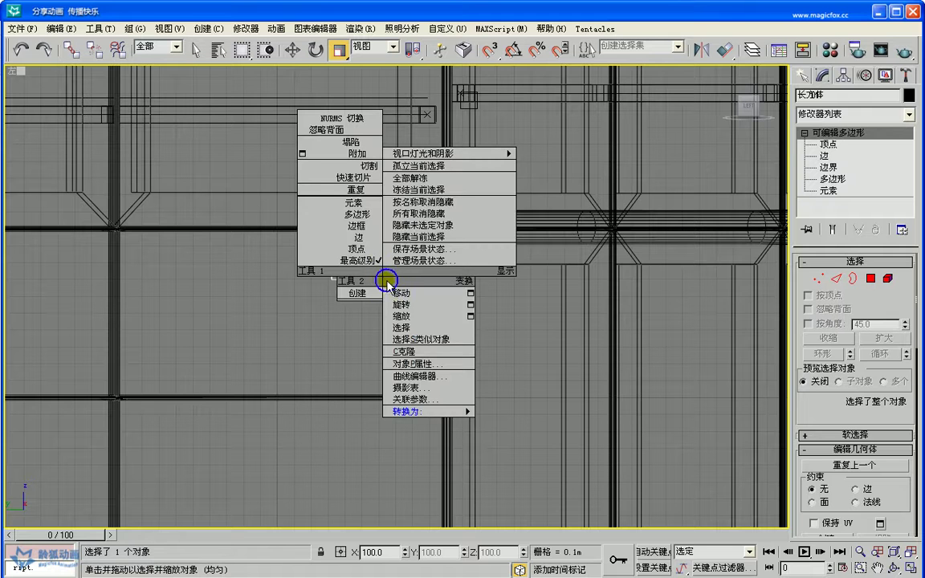
pyautogui.click(422, 225)
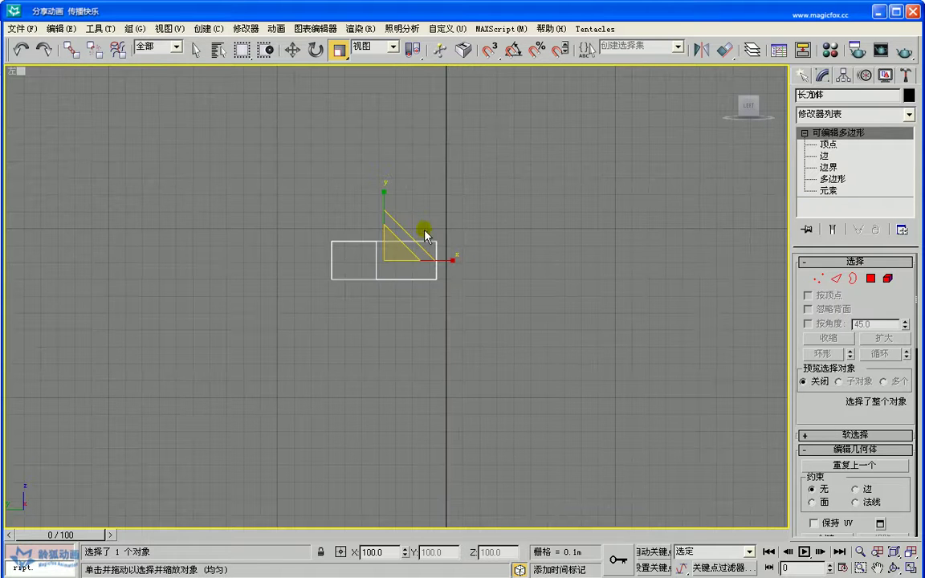
# Extrude the underside polygon of the box's shorter section by 0.3 as a group to form an L-shaped bracket
pyautogui.click(870, 278)
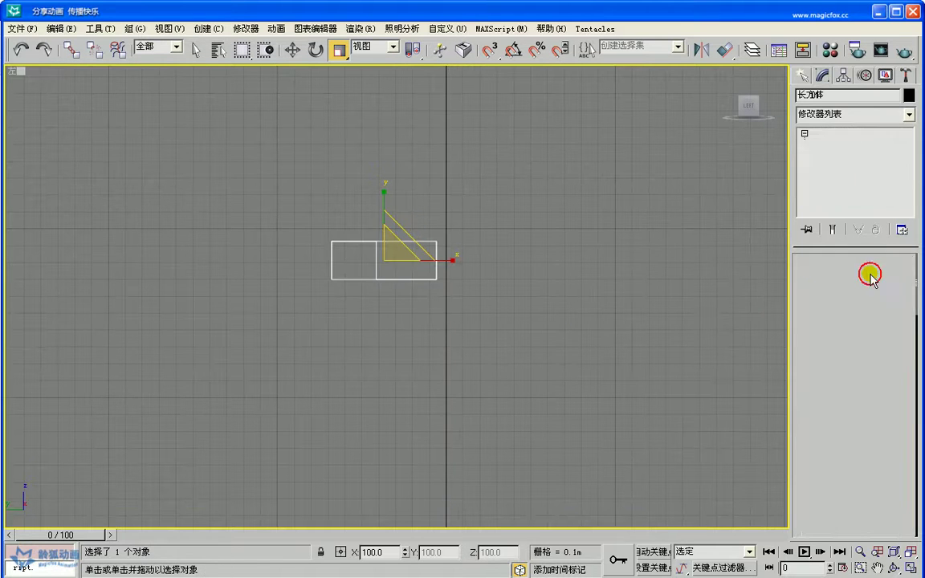
pyautogui.click(912, 567)
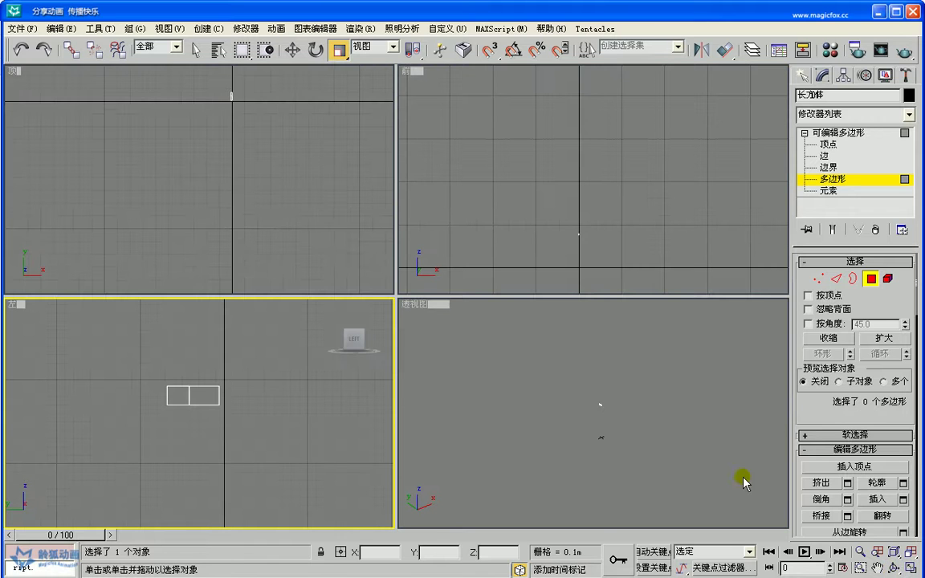
pyautogui.click(650, 438)
pyautogui.scroll(2, 640, 427)
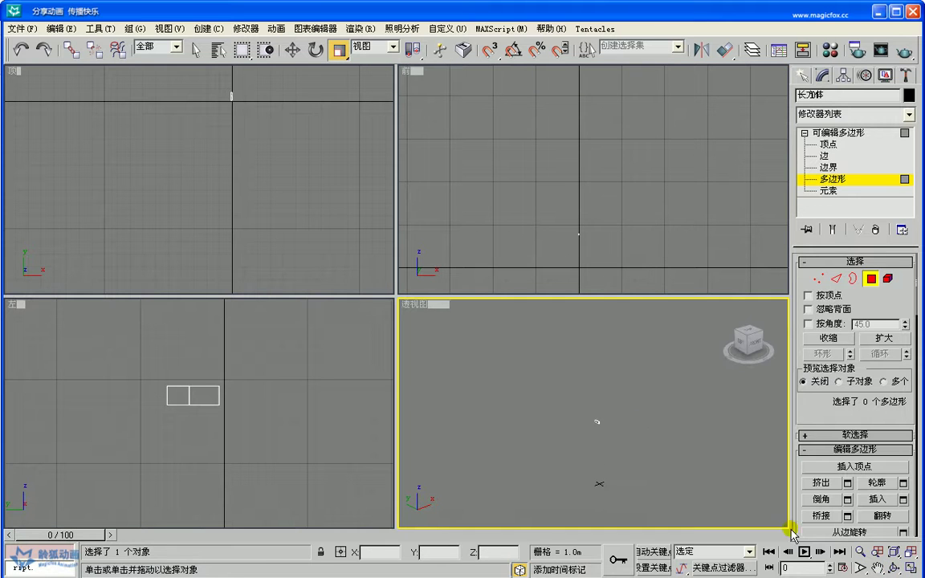
pyautogui.click(879, 568)
pyautogui.moveTo(606, 452); pyautogui.dragTo(623, 425)
pyautogui.scroll(3, 566, 401)
pyautogui.moveTo(670, 399); pyautogui.dragTo(432, 414)
pyautogui.scroll(1, 521, 414)
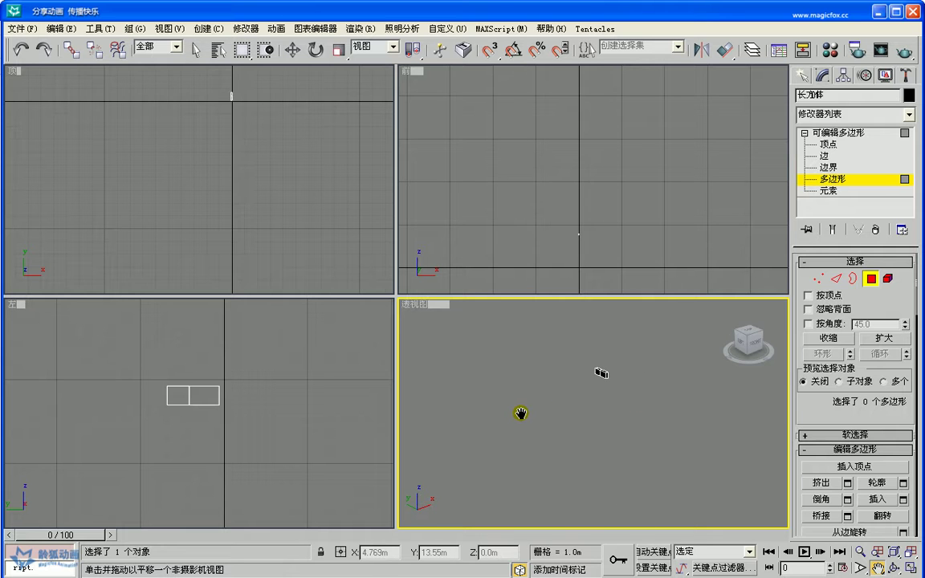
pyautogui.press('w')
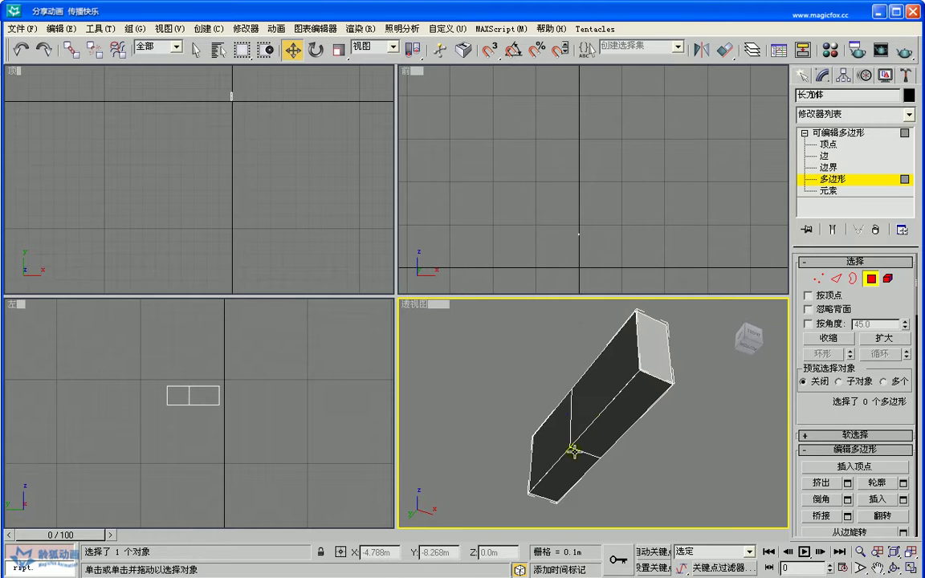
pyautogui.click(575, 456)
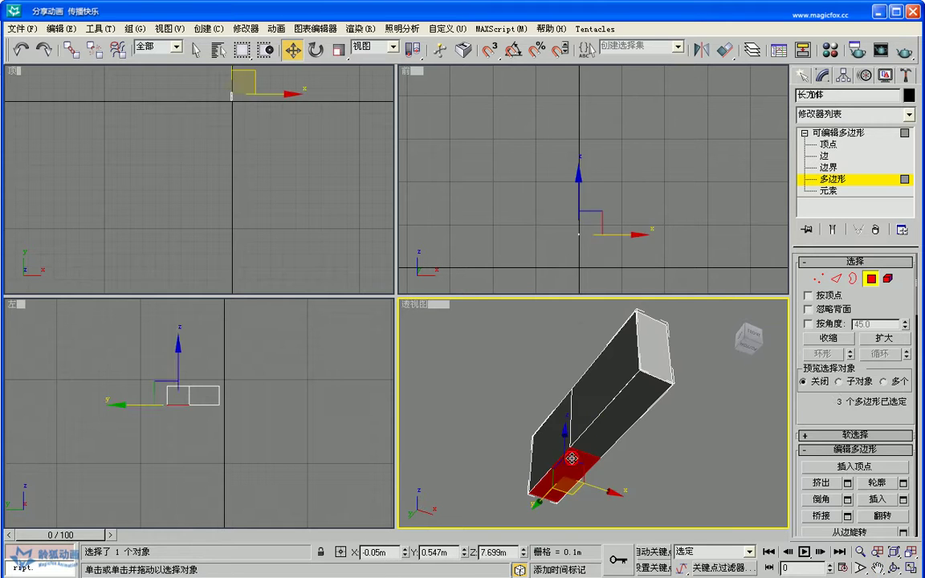
pyautogui.click(847, 482)
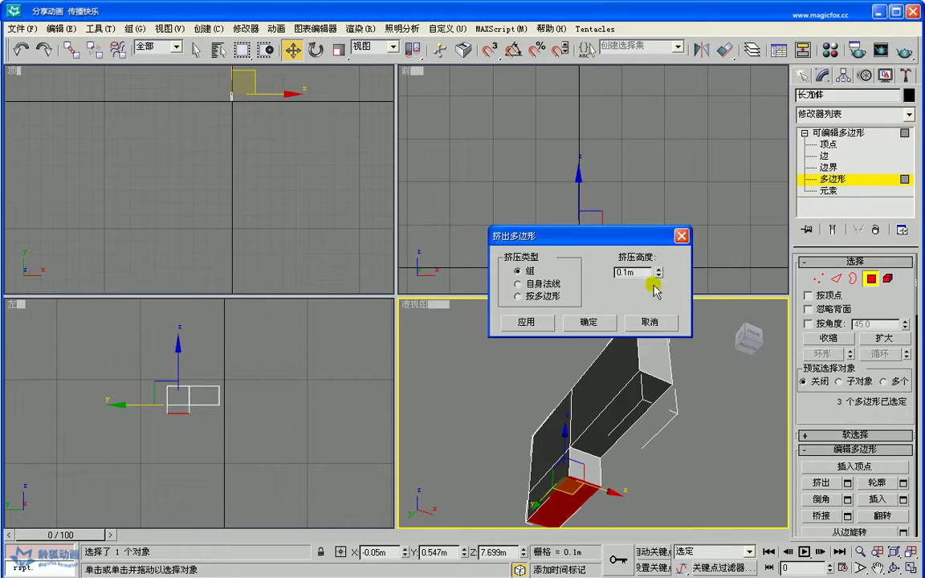
pyautogui.moveTo(659, 277); pyautogui.dragTo(646, 120)
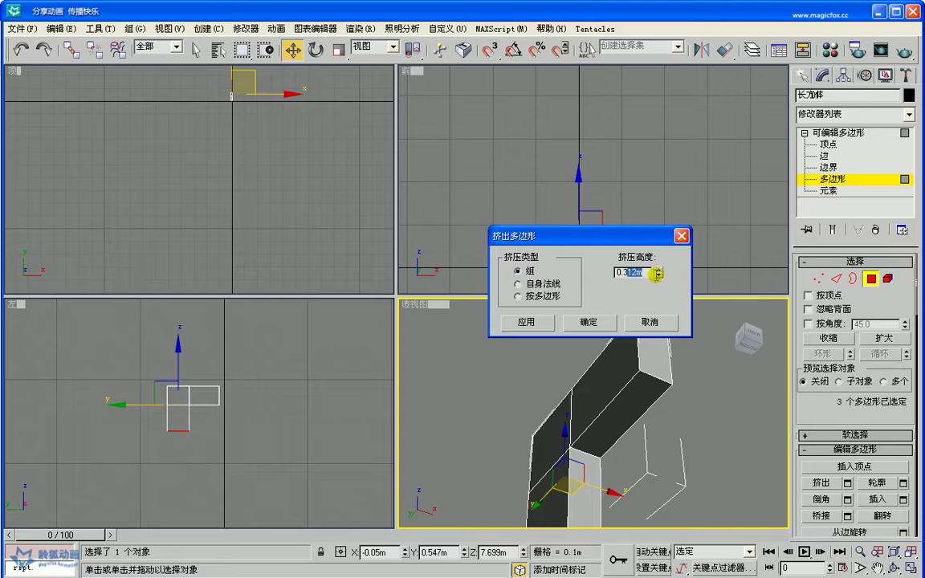
pyautogui.press('BackSpace')
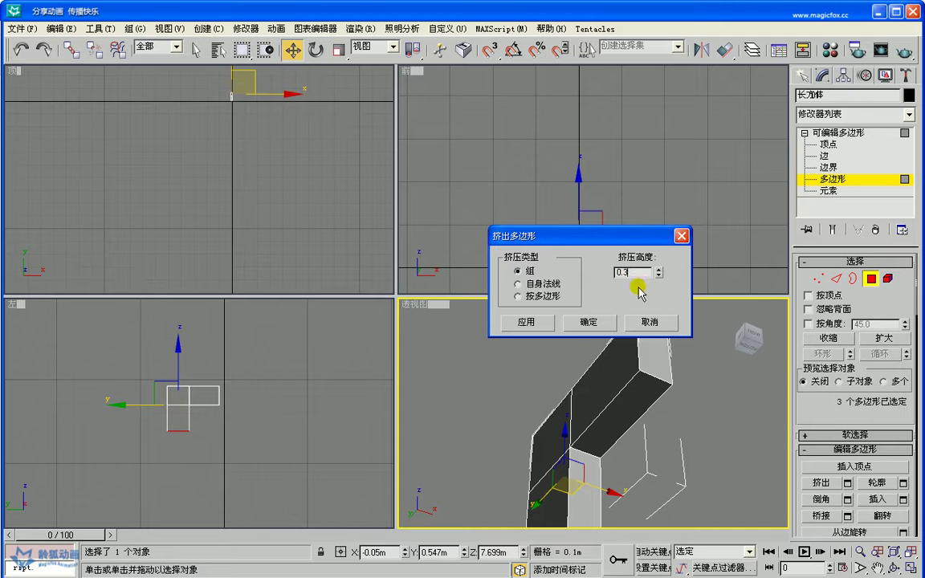
pyautogui.click(591, 324)
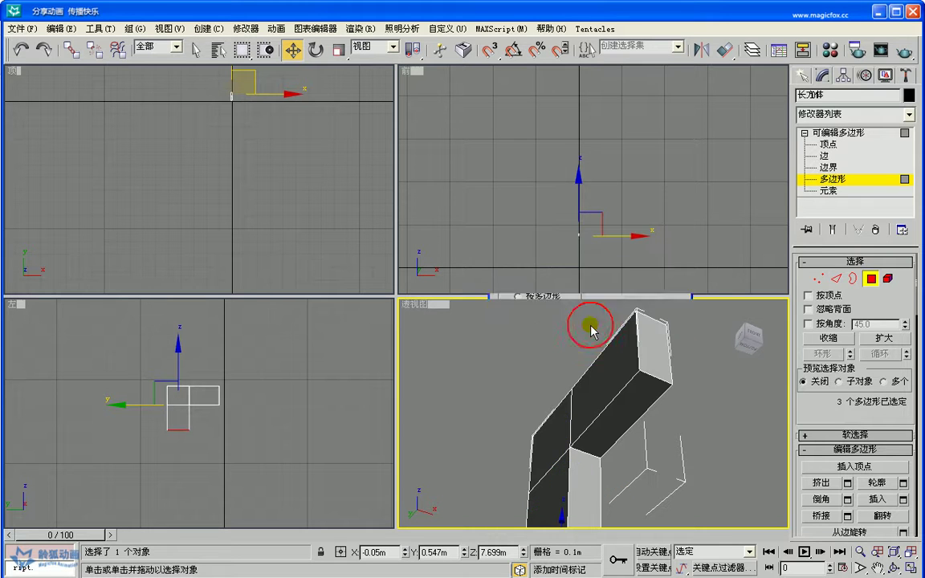
pyautogui.click(344, 437)
# Connect the short vertical edges of the bracket's horizontal arm with one segment and a slide of -46
pyautogui.keyDown('alt'); pyautogui.moveTo(583, 438); pyautogui.dragTo(641, 482, button='middle'); pyautogui.keyUp('alt')
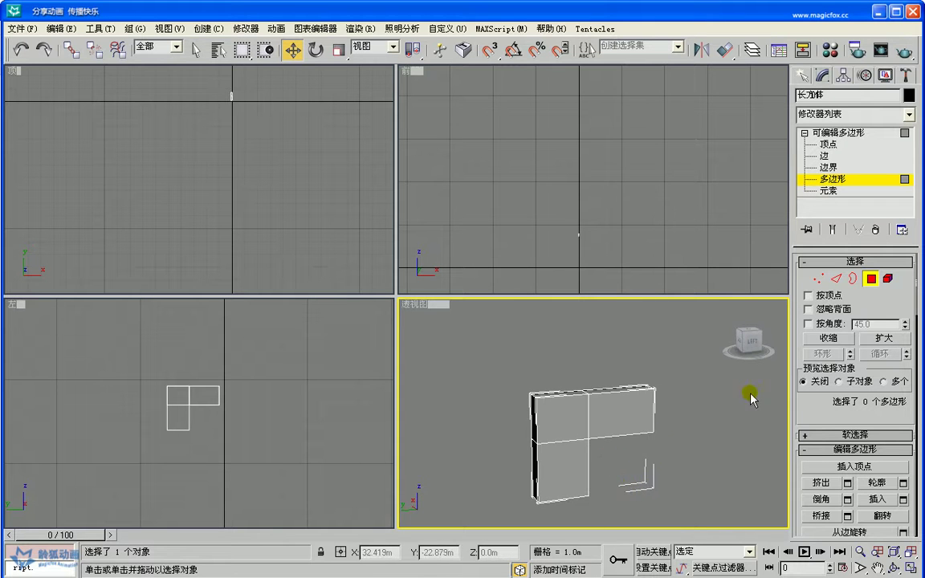
pyautogui.click(835, 278)
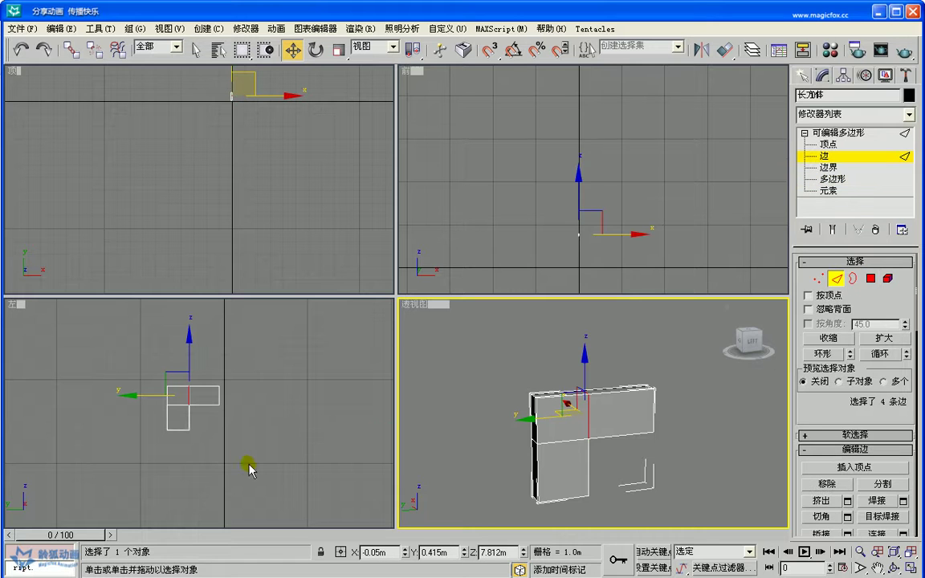
pyautogui.rightClick(254, 412)
pyautogui.click(148, 399)
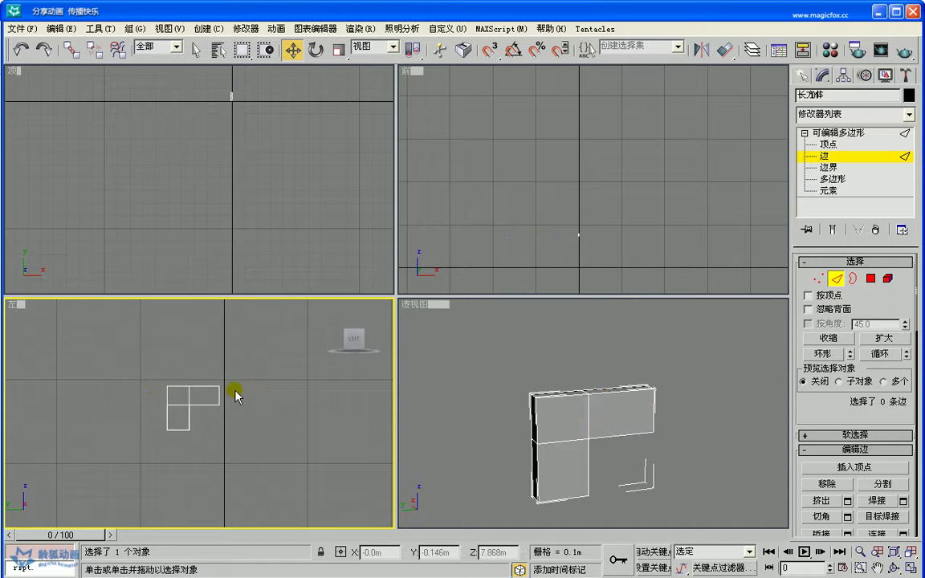
pyautogui.moveTo(240, 390); pyautogui.dragTo(137, 402)
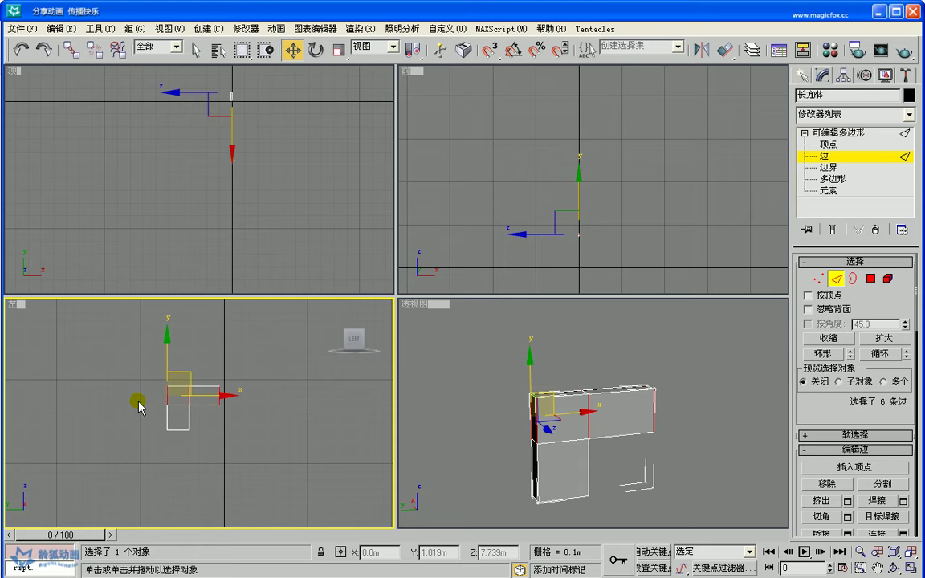
pyautogui.rightClick(200, 406)
pyautogui.click(116, 448)
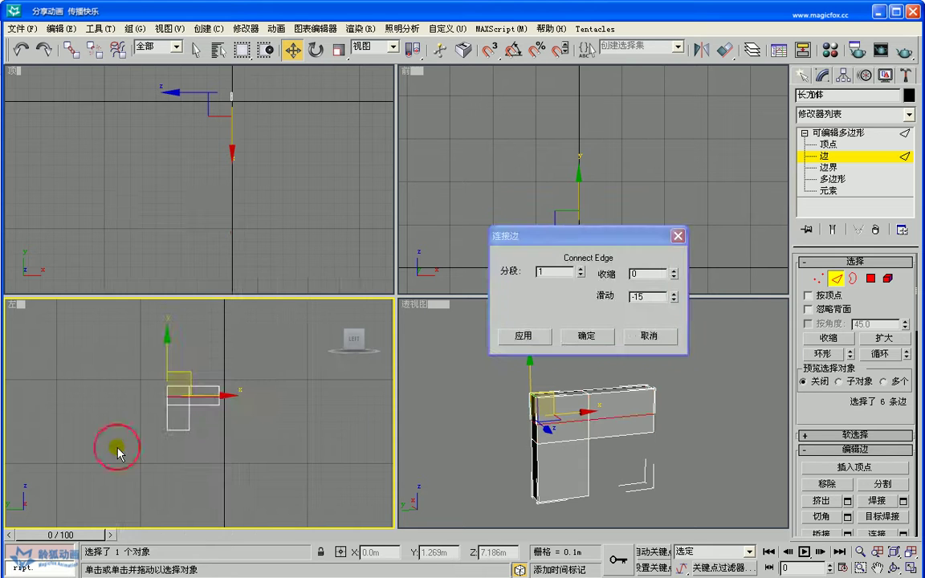
pyautogui.click(878, 569)
pyautogui.moveTo(329, 461); pyautogui.dragTo(339, 451)
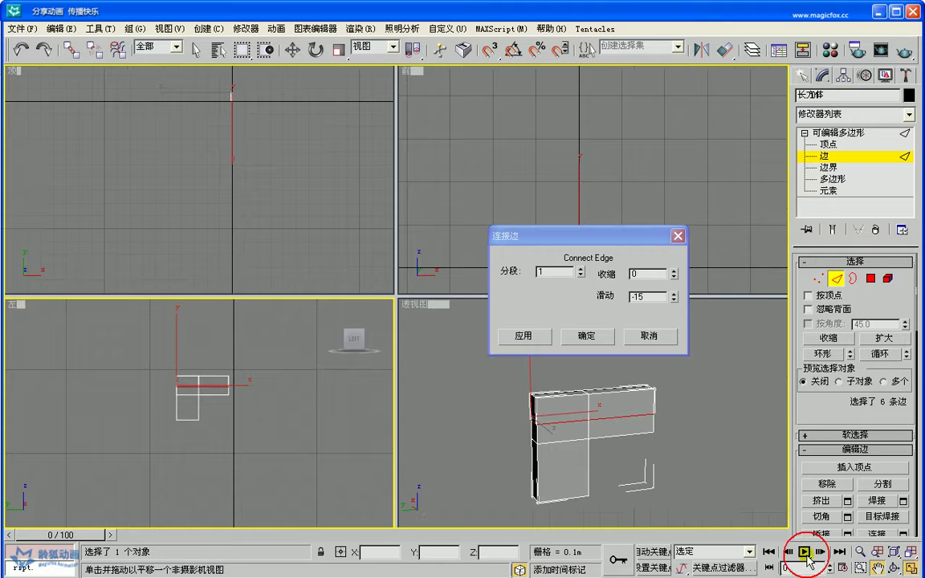
pyautogui.click(911, 568)
pyautogui.moveTo(358, 402); pyautogui.dragTo(219, 375)
pyautogui.scroll(3, 219, 376)
pyautogui.moveTo(188, 282); pyautogui.dragTo(429, 425, button='middle')
pyautogui.scroll(4, 425, 413)
pyautogui.moveTo(645, 239); pyautogui.dragTo(854, 213)
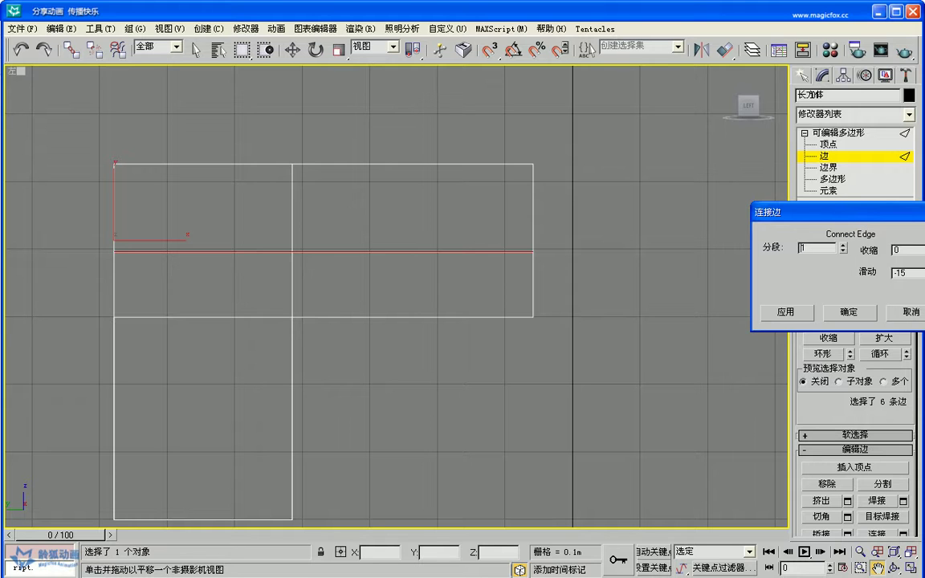
pyautogui.moveTo(924, 285); pyautogui.dragTo(924, 310)
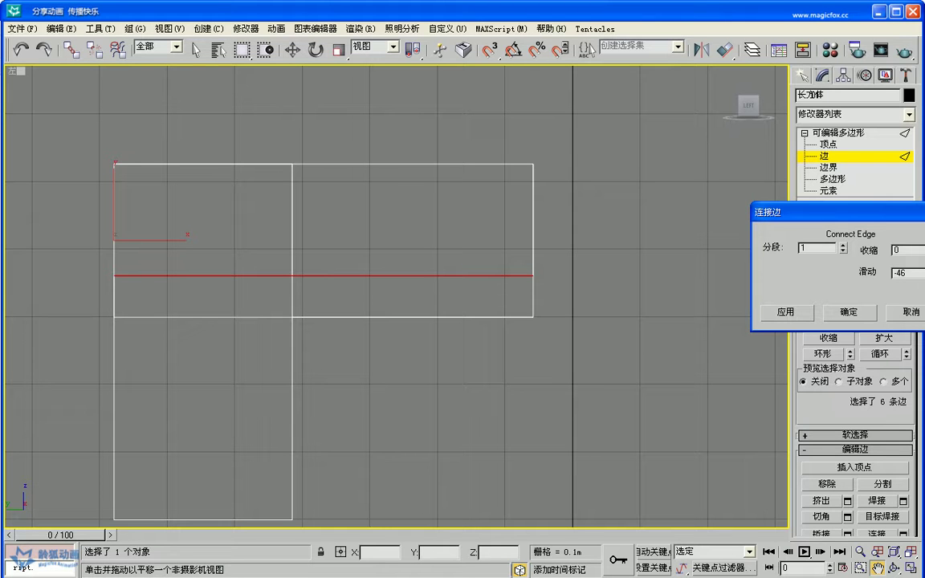
pyautogui.click(848, 312)
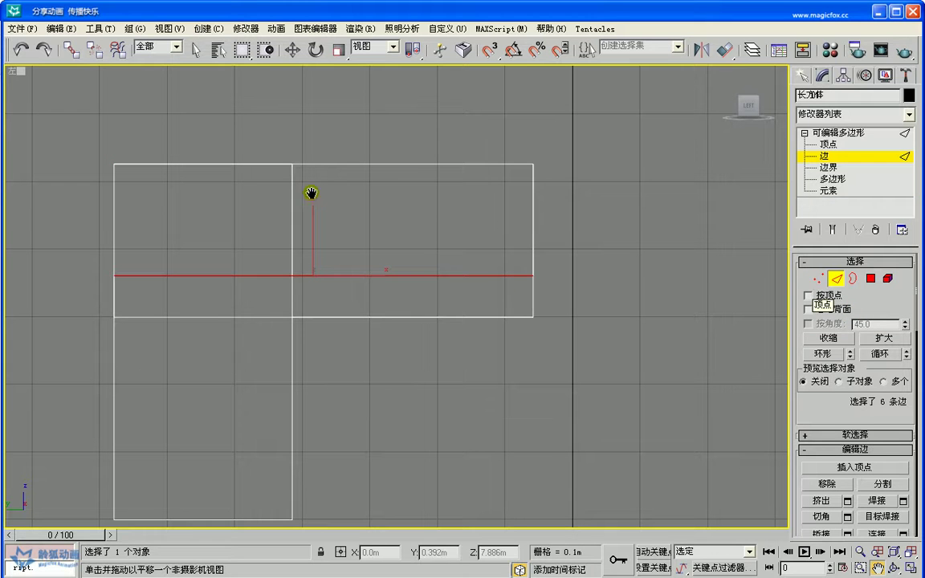
# Connect the horizontal edges across the width of the bracket's vertical arm with one segment and a slide of 48
pyautogui.press('w')
pyautogui.moveTo(233, 100); pyautogui.dragTo(217, 526)
pyautogui.rightClick(248, 521)
pyautogui.click(169, 532)
pyautogui.moveTo(924, 273); pyautogui.dragTo(924, 197)
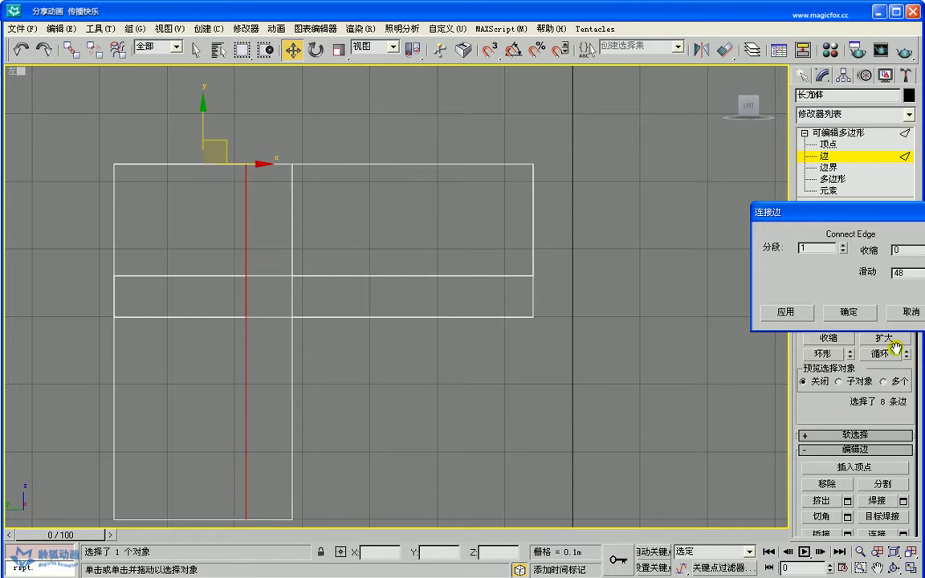
pyautogui.click(849, 312)
# Extrude the three side polygons forming the narrow L-shaped strip, corner included, by 0.3 m as a group
pyautogui.hotkey('alt', 'w')
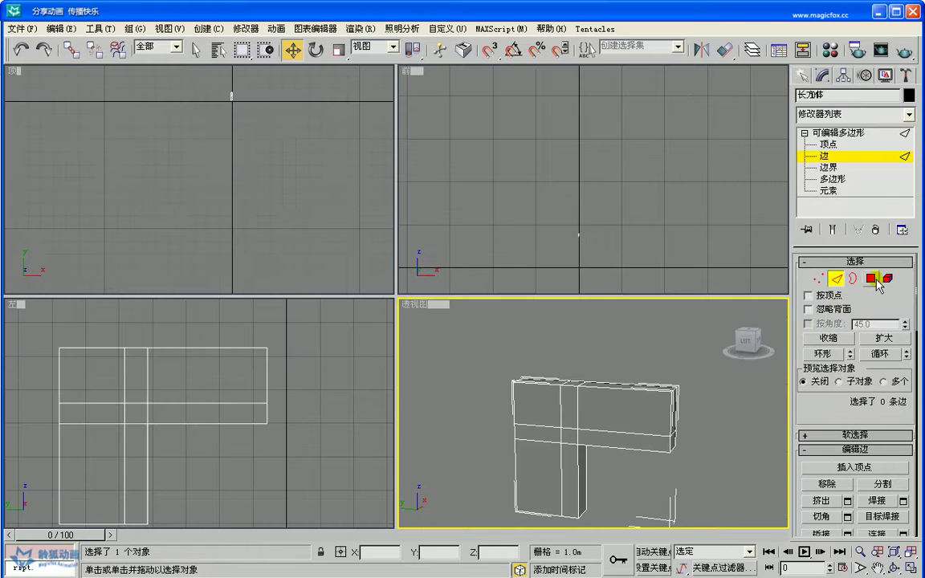
pyautogui.click(871, 279)
pyautogui.click(605, 440)
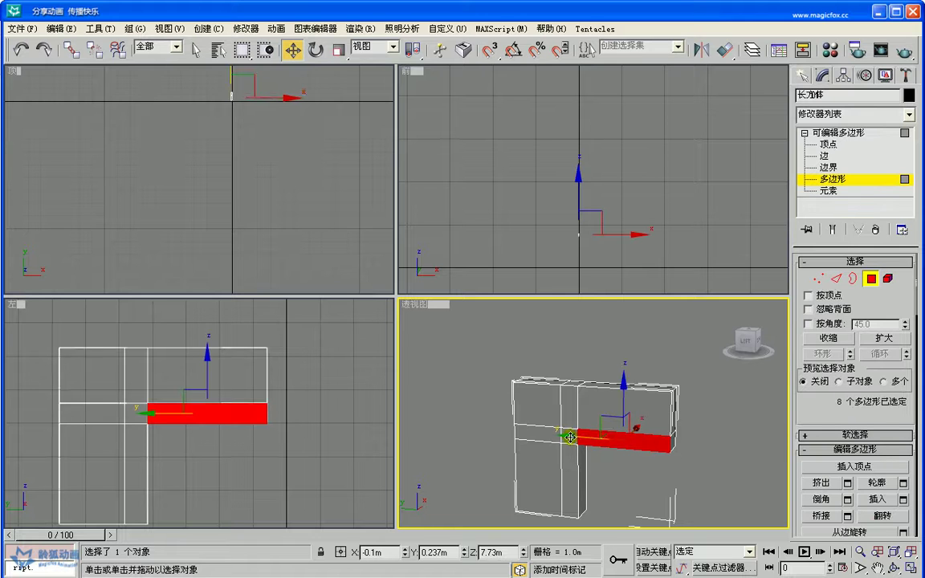
pyautogui.keyDown('ctrl'); pyautogui.click(566, 456); pyautogui.keyUp('ctrl')
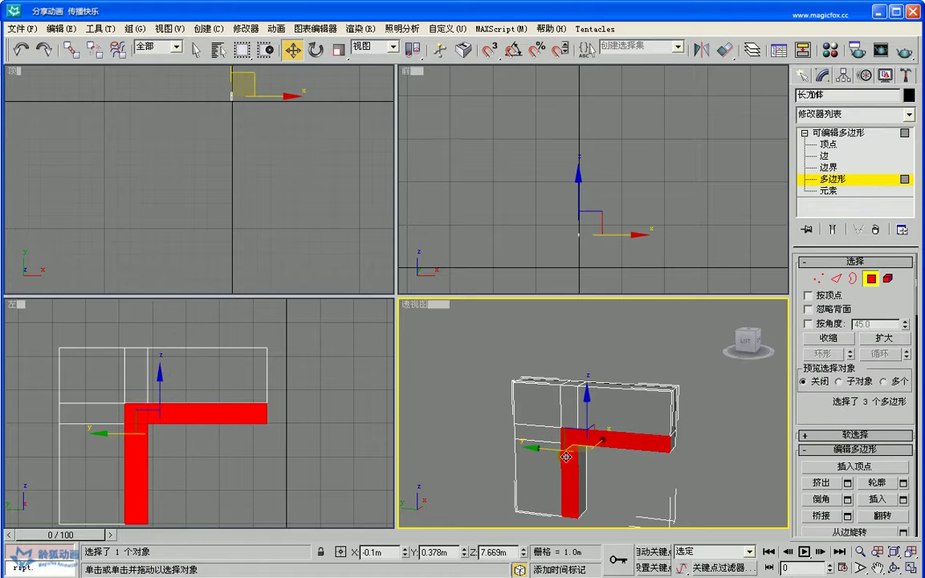
pyautogui.click(847, 482)
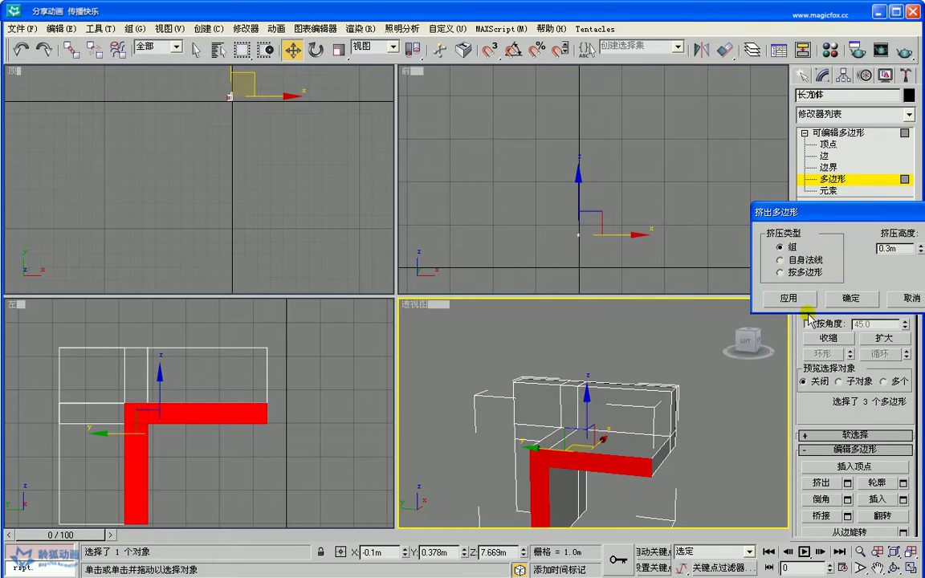
pyautogui.click(850, 299)
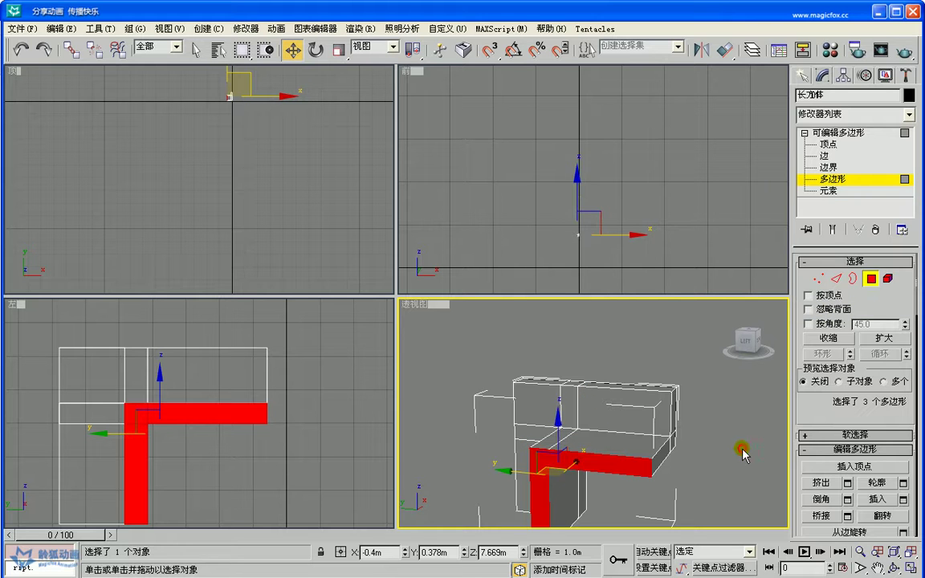
# Target-weld the two outer end vertices of the extruded horizontal strip to the matching corner-block vertices to taper it
pyautogui.click(739, 449)
pyautogui.keyDown('alt'); pyautogui.moveTo(691, 449); pyautogui.dragTo(606, 456, button='middle'); pyautogui.keyUp('alt')
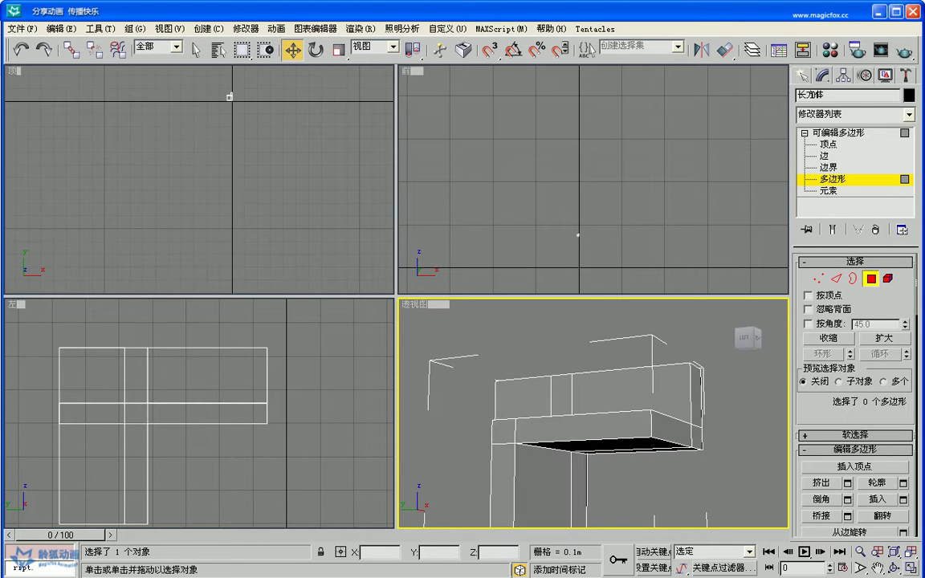
pyautogui.click(911, 569)
pyautogui.moveTo(545, 439); pyautogui.dragTo(565, 394, button='middle')
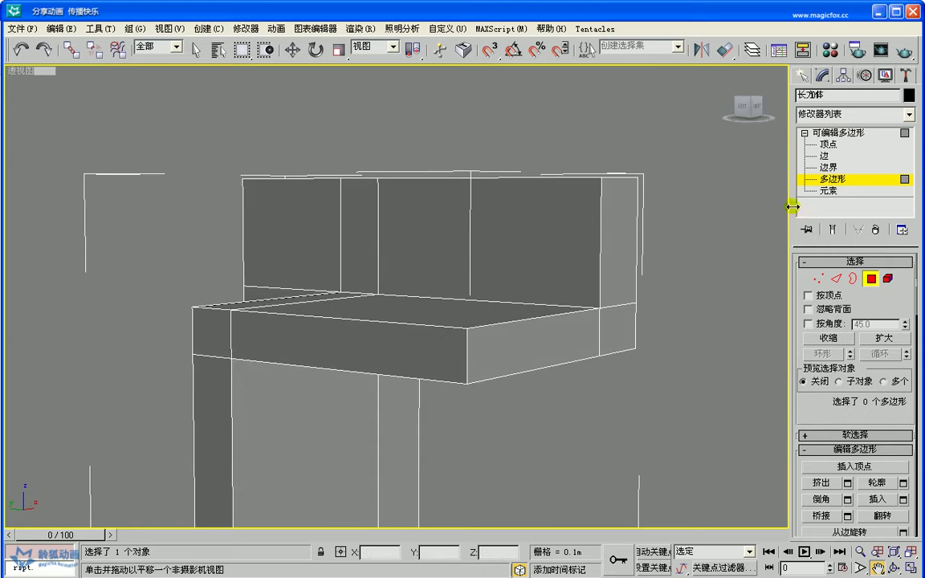
pyautogui.click(827, 144)
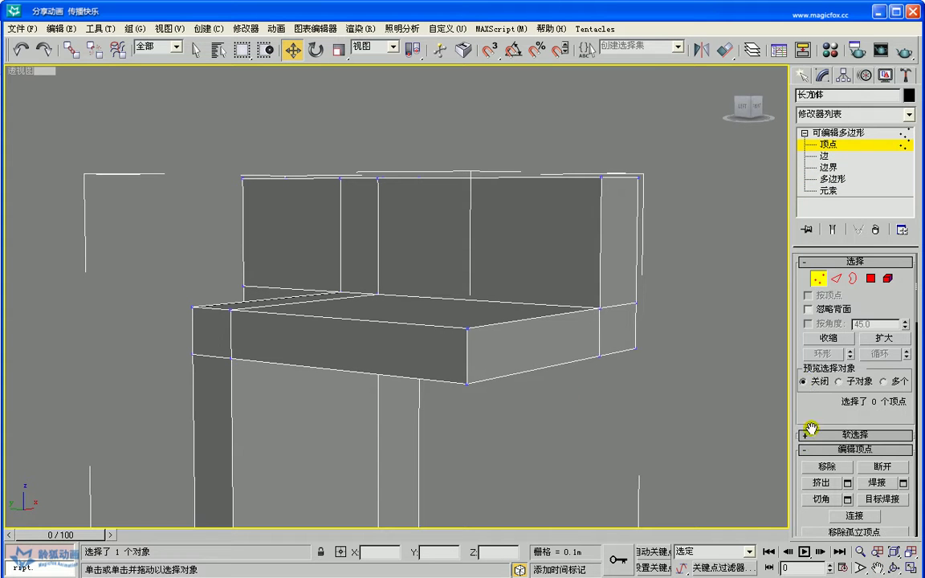
pyautogui.moveTo(805, 416); pyautogui.dragTo(809, 352)
pyautogui.scroll(-3, 820, 367)
pyautogui.click(881, 350)
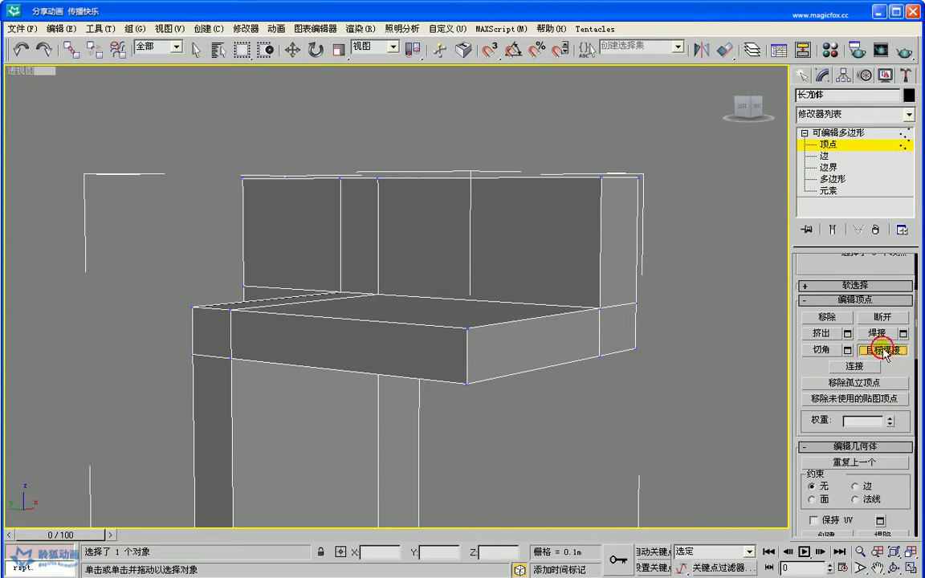
pyautogui.click(465, 328)
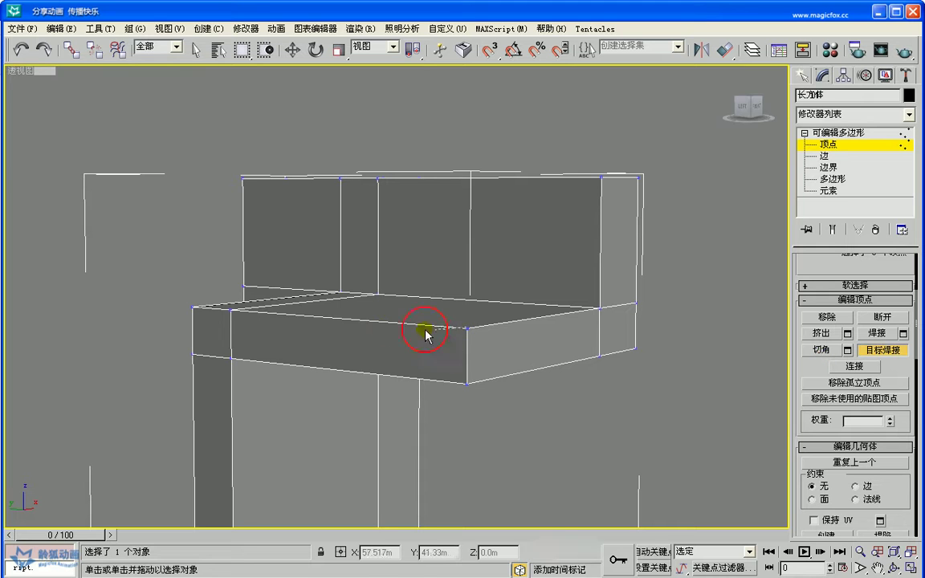
pyautogui.click(229, 310)
pyautogui.click(466, 384)
pyautogui.moveTo(229, 355); pyautogui.dragTo(231, 355)
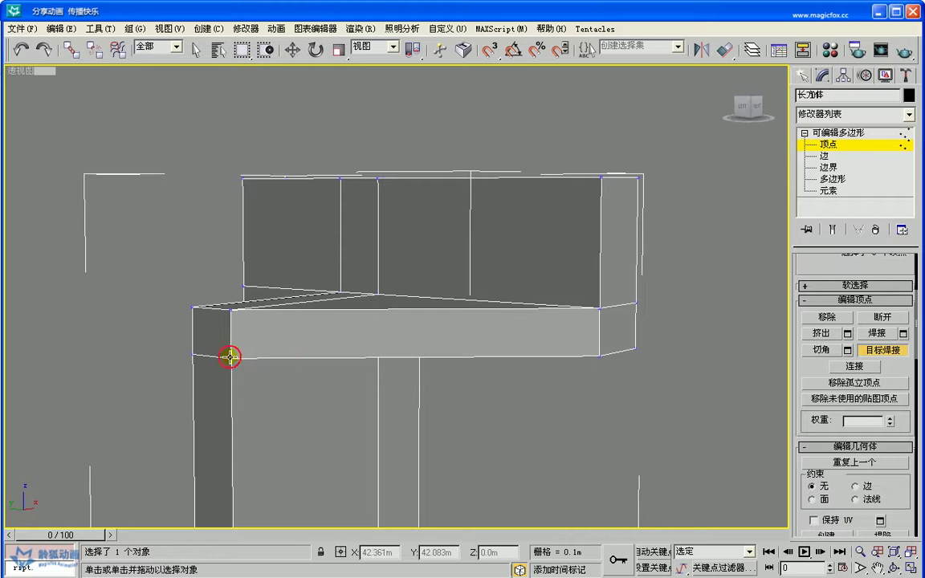
# Target-weld the two outer bottom vertices of the extruded vertical strip to the corner-block vertices above to form a diagonal brace
pyautogui.click(877, 568)
pyautogui.moveTo(356, 385); pyautogui.dragTo(500, 201)
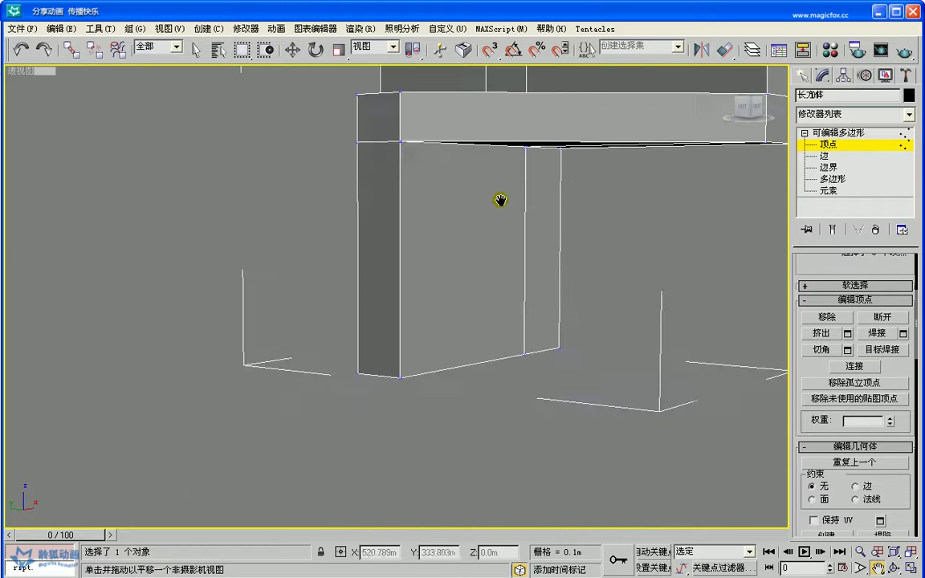
pyautogui.keyDown('alt'); pyautogui.moveTo(489, 374); pyautogui.dragTo(542, 328, button='middle'); pyautogui.keyUp('alt')
pyautogui.moveTo(542, 329); pyautogui.dragTo(476, 374)
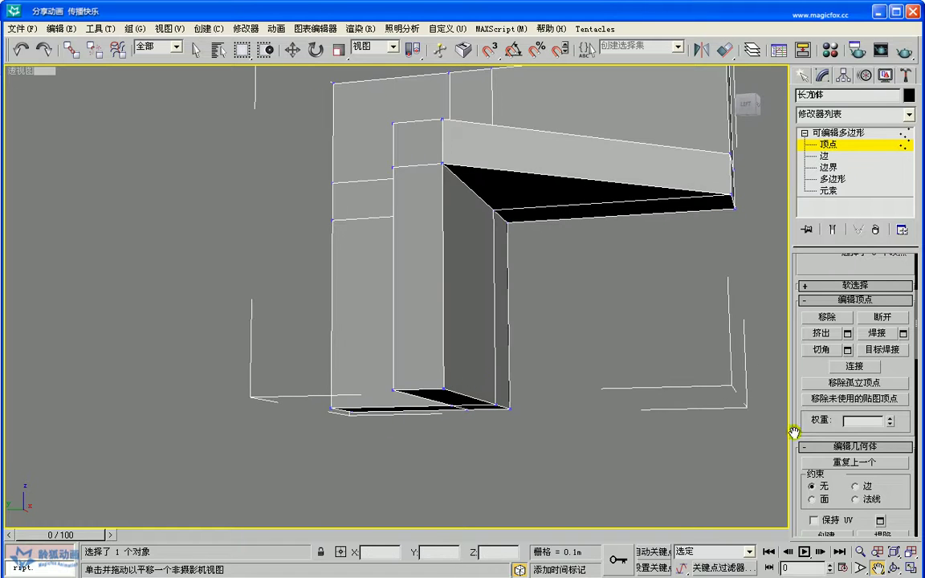
pyautogui.click(882, 350)
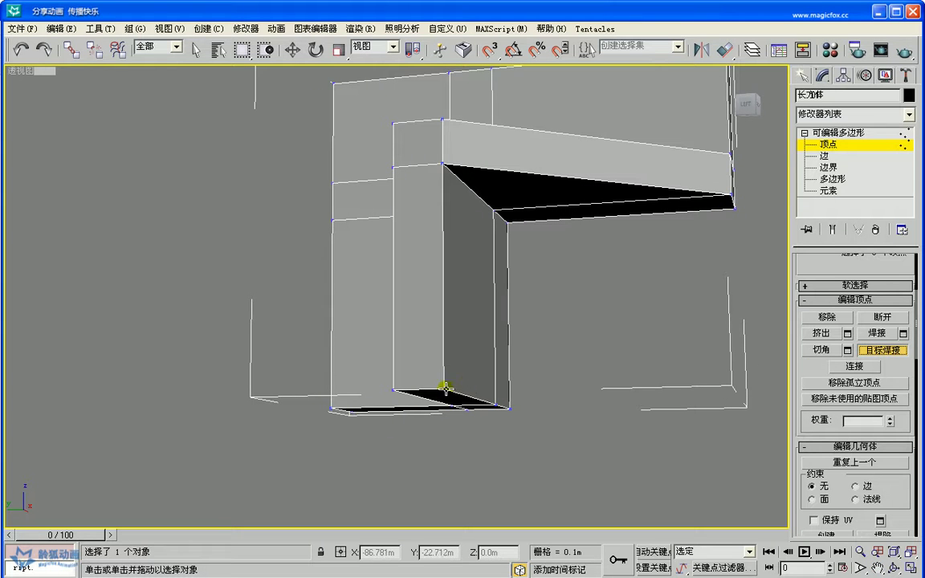
pyautogui.click(443, 162)
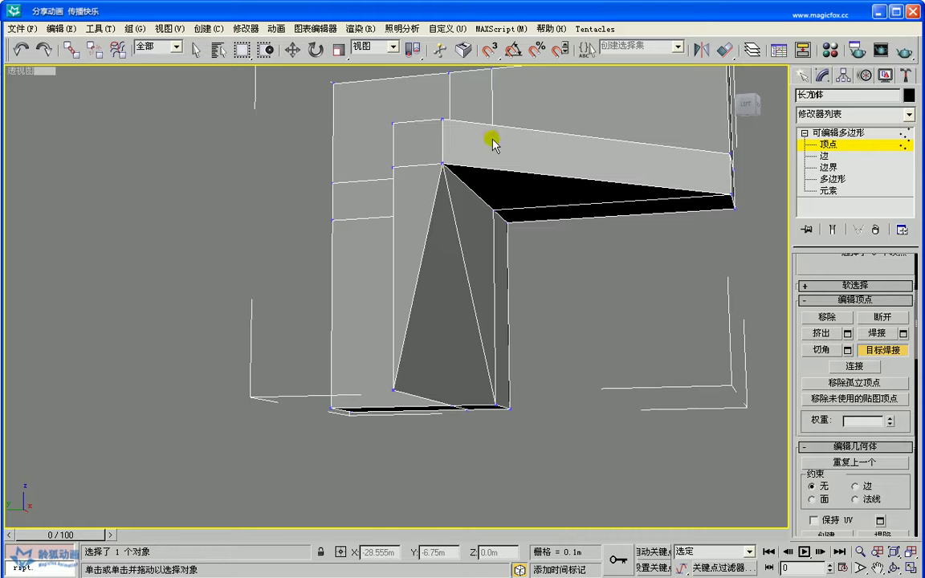
pyautogui.click(392, 388)
pyautogui.click(392, 163)
# Examine the tapered bracket from several angles in the perspective view and in the left view
pyautogui.keyDown('alt'); pyautogui.moveTo(518, 320); pyautogui.dragTo(523, 344, button='middle'); pyautogui.keyUp('alt')
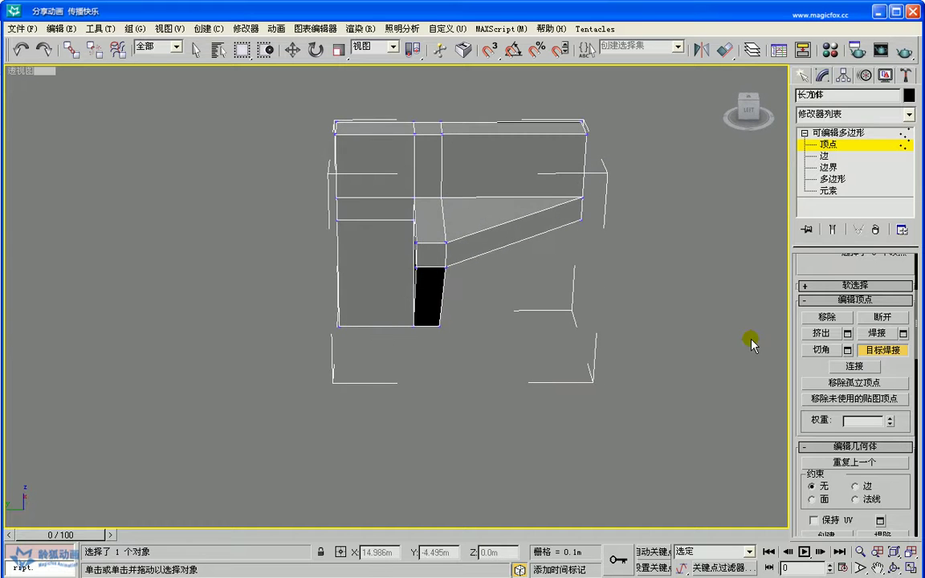
pyautogui.keyDown('alt'); pyautogui.moveTo(667, 297); pyautogui.dragTo(558, 325, button='middle'); pyautogui.keyUp('alt')
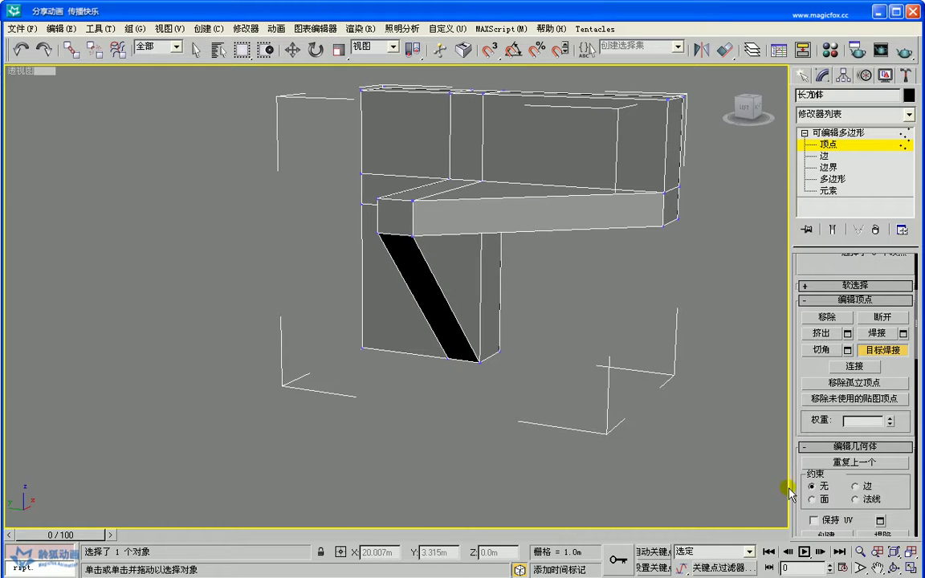
pyautogui.click(911, 570)
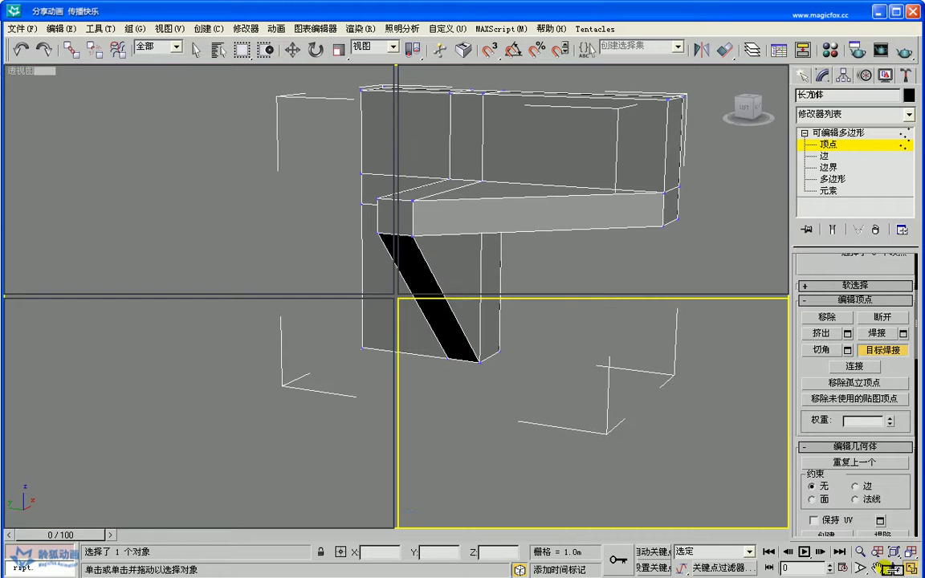
pyautogui.hotkey('ctrl', 'p')
pyautogui.moveTo(266, 394); pyautogui.dragTo(296, 402)
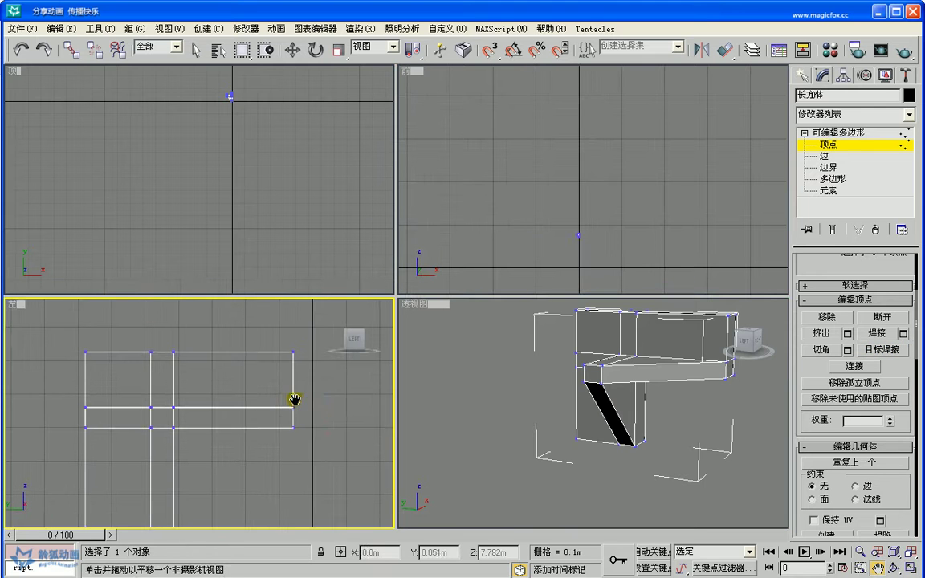
pyautogui.hotkey('alt', 'w')
pyautogui.moveTo(462, 314); pyautogui.dragTo(515, 277)
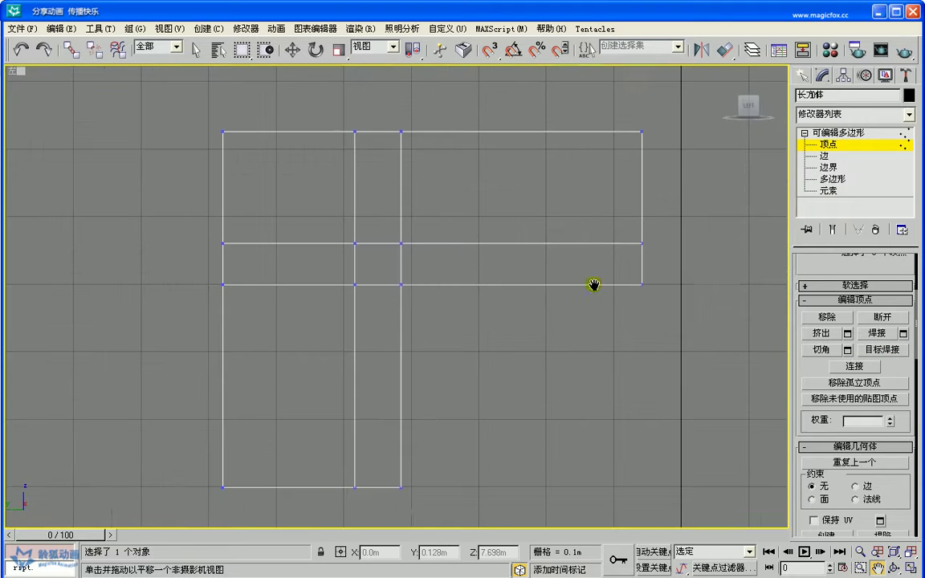
pyautogui.click(824, 133)
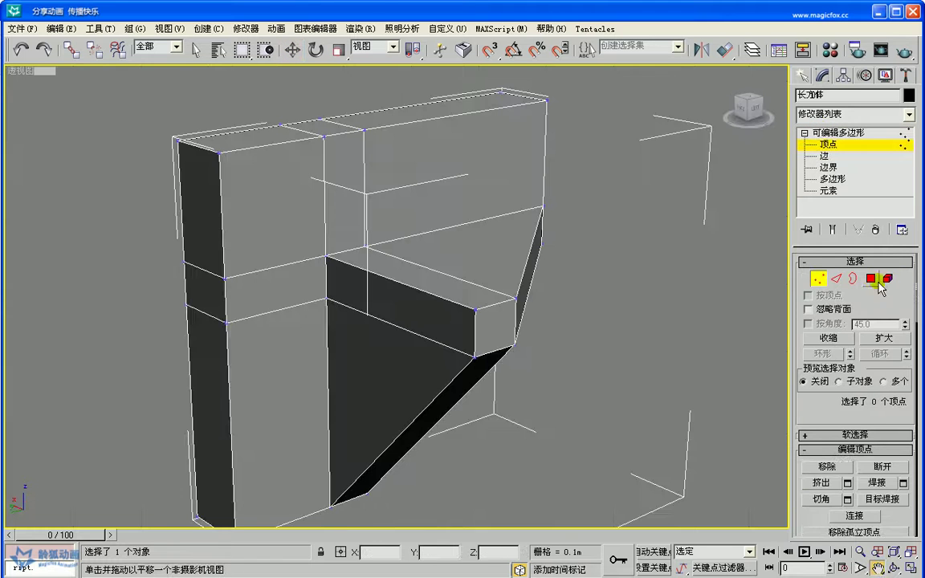
# Start a group bevel on the small end polygon of the bracket's protruding arm, about 0.034 m high with about 0.028 m outline
pyautogui.press('4')
pyautogui.click(488, 322)
pyautogui.click(820, 482)
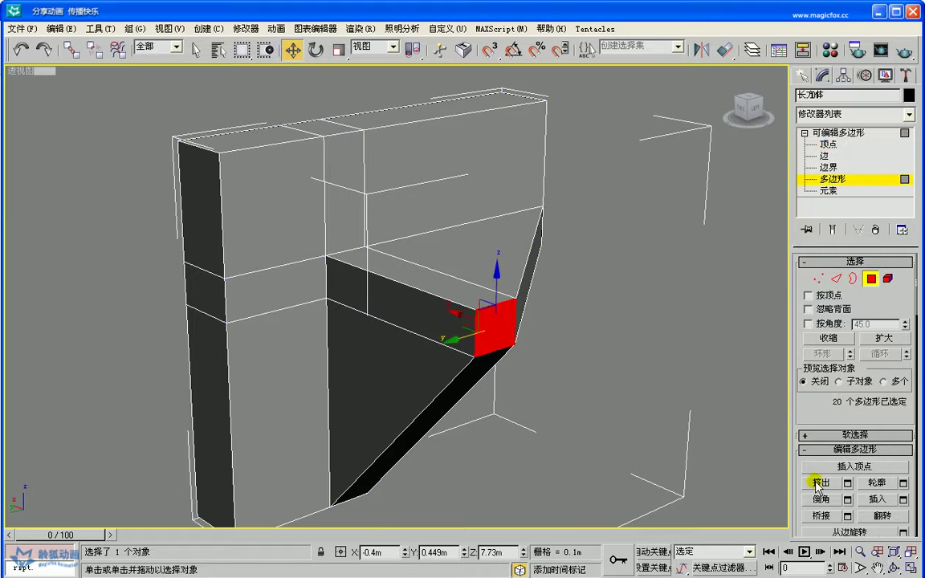
pyautogui.moveTo(801, 496); pyautogui.dragTo(794, 409)
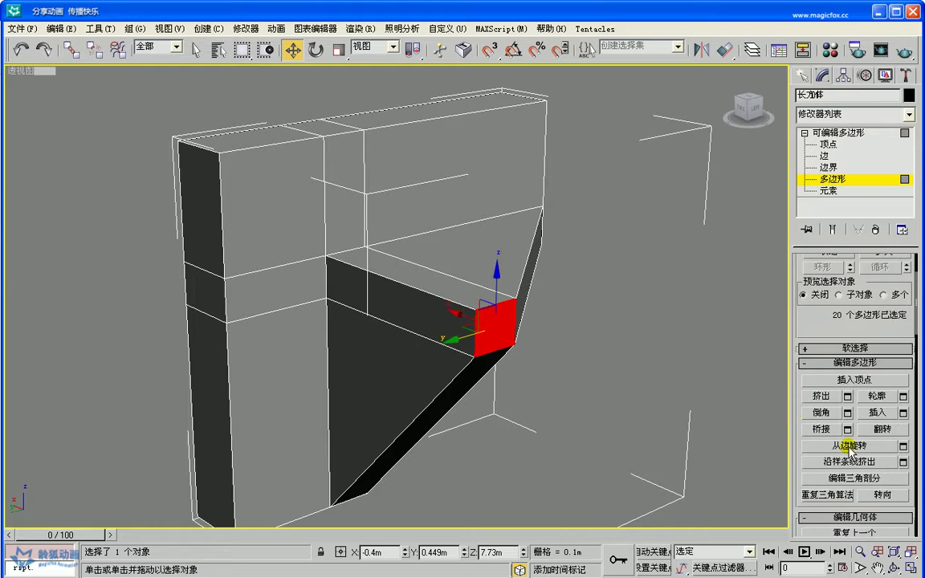
pyautogui.click(847, 413)
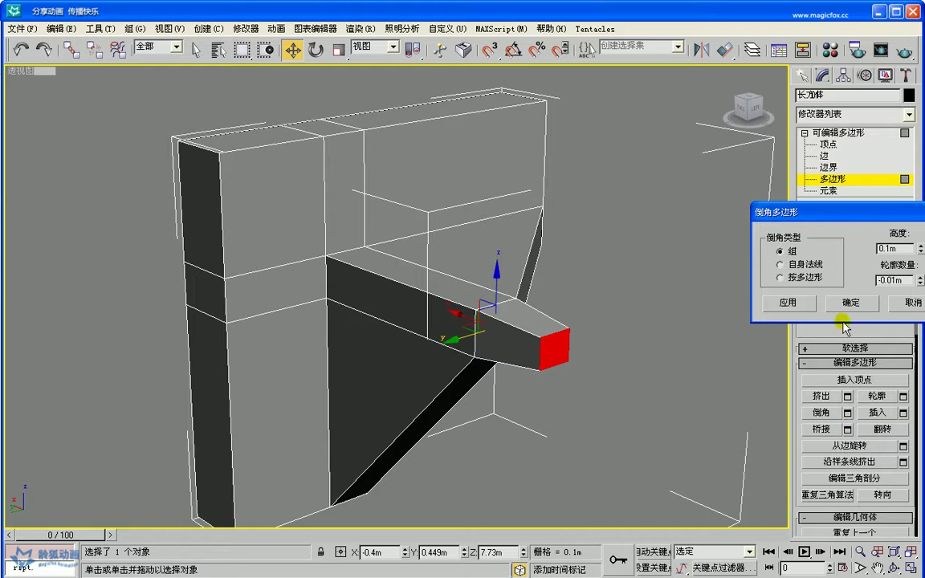
pyautogui.moveTo(919, 280); pyautogui.dragTo(828, 464)
pyautogui.moveTo(920, 249); pyautogui.dragTo(918, 299)
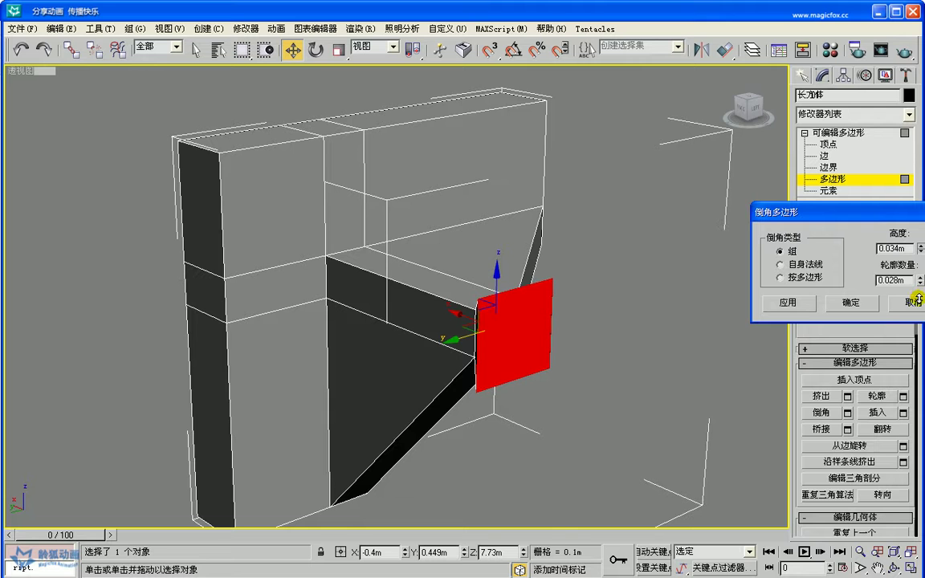
# Set the end polygon's bevel height to 0.03 m and its outline amount to 0.02 m, and accept the bevel
pyautogui.keyDown('alt'); pyautogui.moveTo(563, 360); pyautogui.dragTo(610, 370, button='middle'); pyautogui.keyUp('alt')
pyautogui.scroll(3, 597, 361)
pyautogui.moveTo(889, 249); pyautogui.dragTo(910, 249)
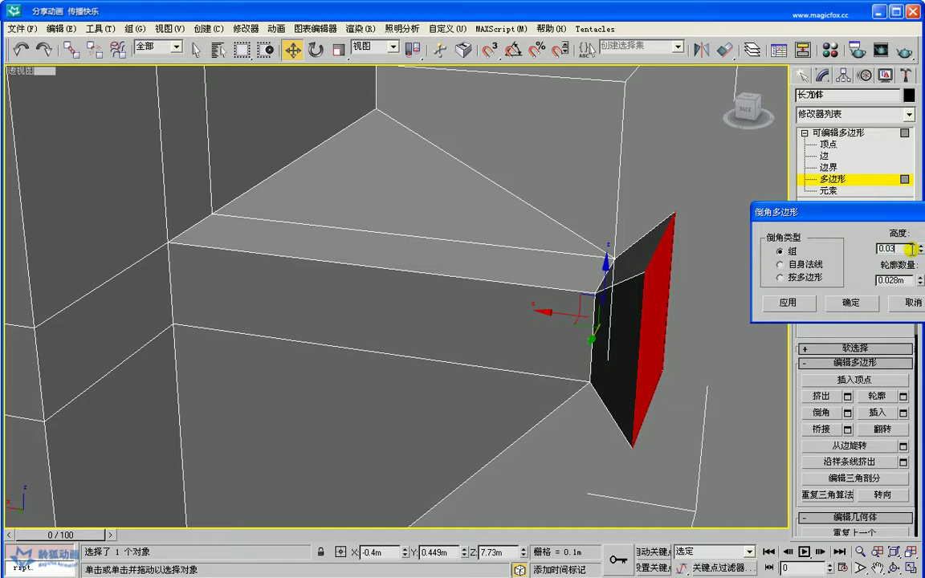
pyautogui.write('3')
pyautogui.press('Return')
pyautogui.moveTo(889, 279); pyautogui.dragTo(913, 279)
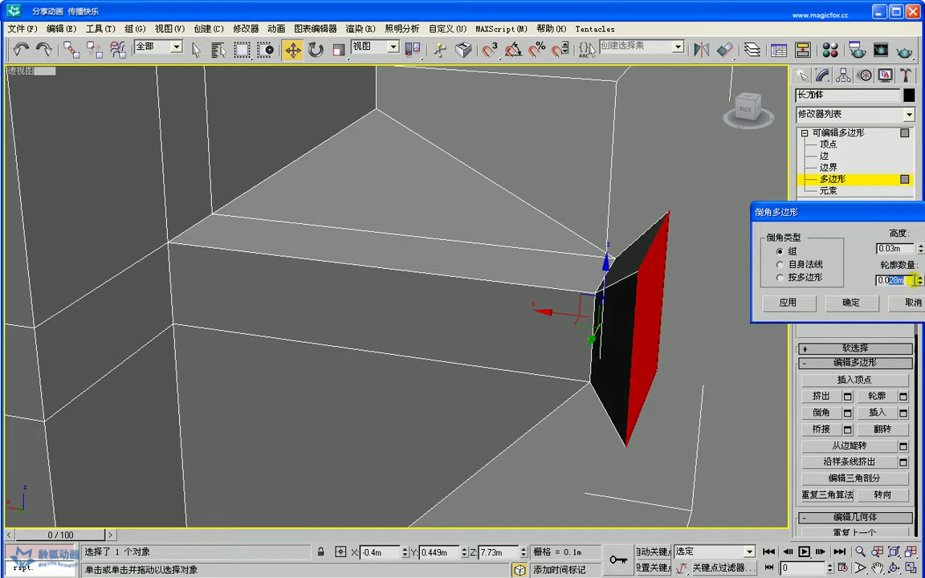
pyautogui.press('Return')
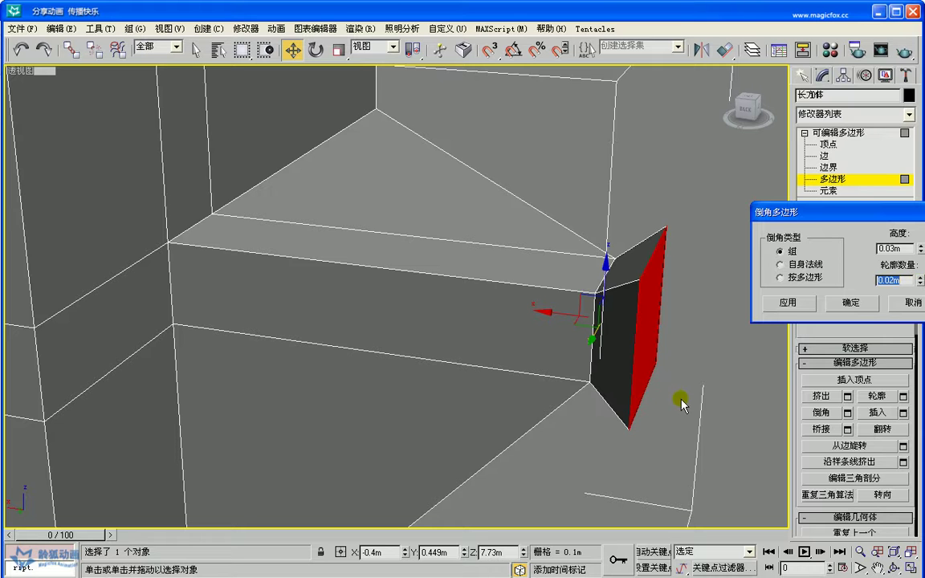
pyautogui.keyDown('alt'); pyautogui.moveTo(657, 405); pyautogui.dragTo(590, 303, button='middle'); pyautogui.keyUp('alt')
pyautogui.scroll(1, 589, 303)
pyautogui.click(838, 300)
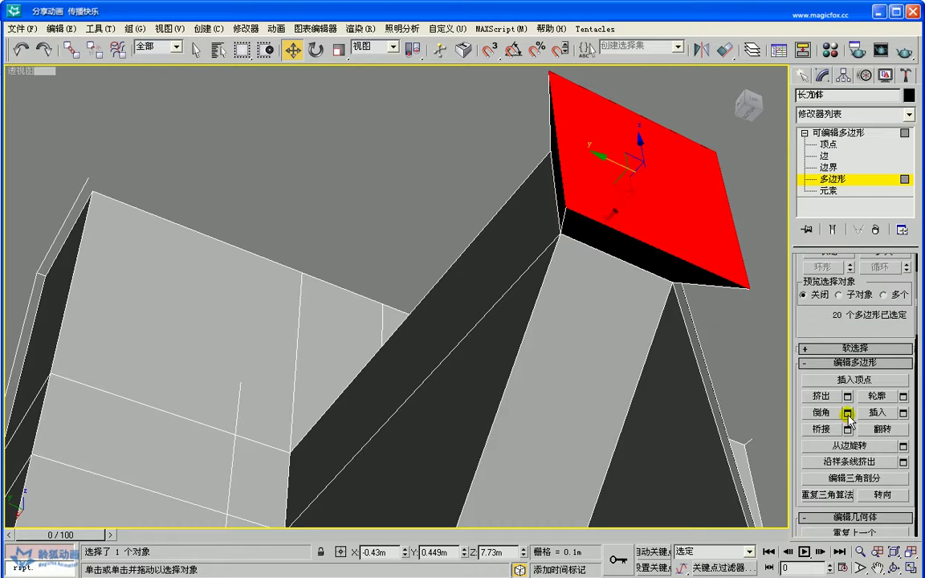
# Bevel the same end polygon again with a height of 0.03 m and an outline amount of 0.04 m
pyautogui.click(846, 413)
pyautogui.keyDown('alt'); pyautogui.moveTo(630, 362); pyautogui.dragTo(506, 411, button='middle'); pyautogui.keyUp('alt')
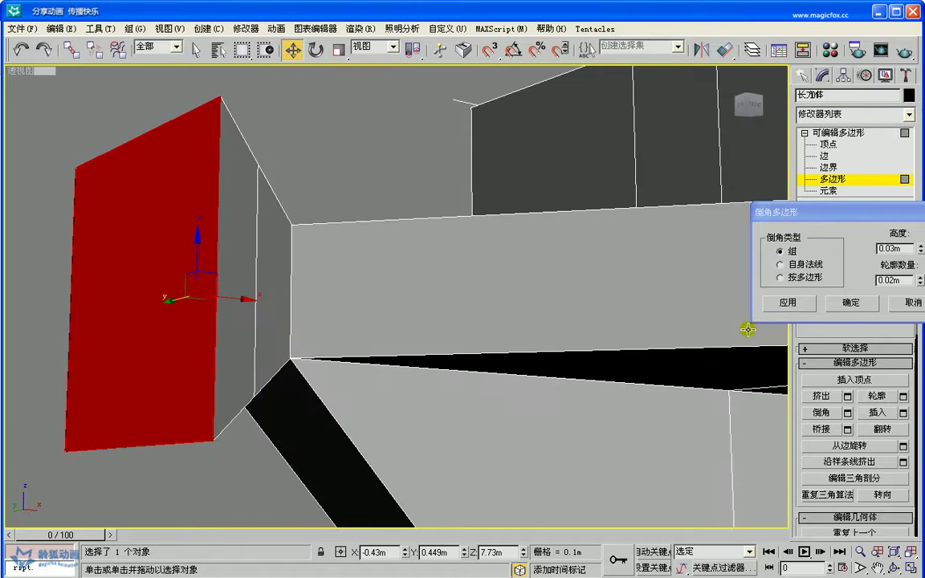
pyautogui.moveTo(920, 280); pyautogui.dragTo(920, 261)
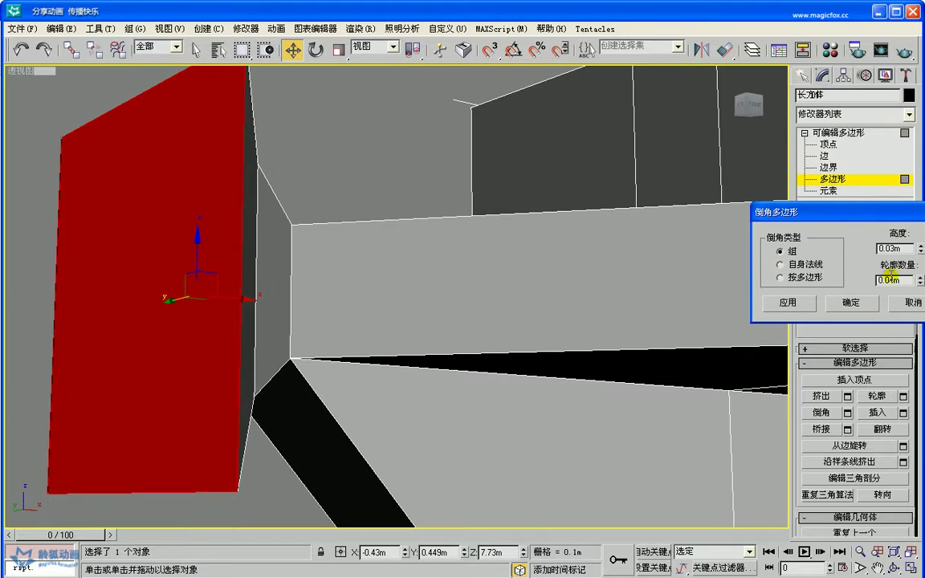
pyautogui.moveTo(891, 280); pyautogui.dragTo(908, 281)
pyautogui.click(866, 302)
# Extrude the flared end polygon of the bracket's arm as a group with a height of 0.02 m
pyautogui.scroll(-8, 535, 346)
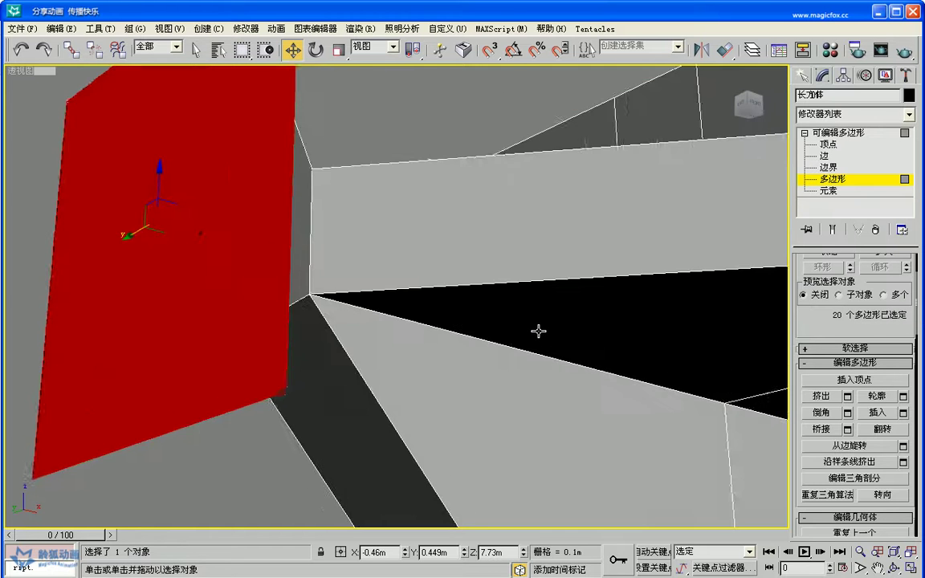
pyautogui.keyDown('alt'); pyautogui.moveTo(481, 335); pyautogui.dragTo(554, 293, button='middle'); pyautogui.keyUp('alt')
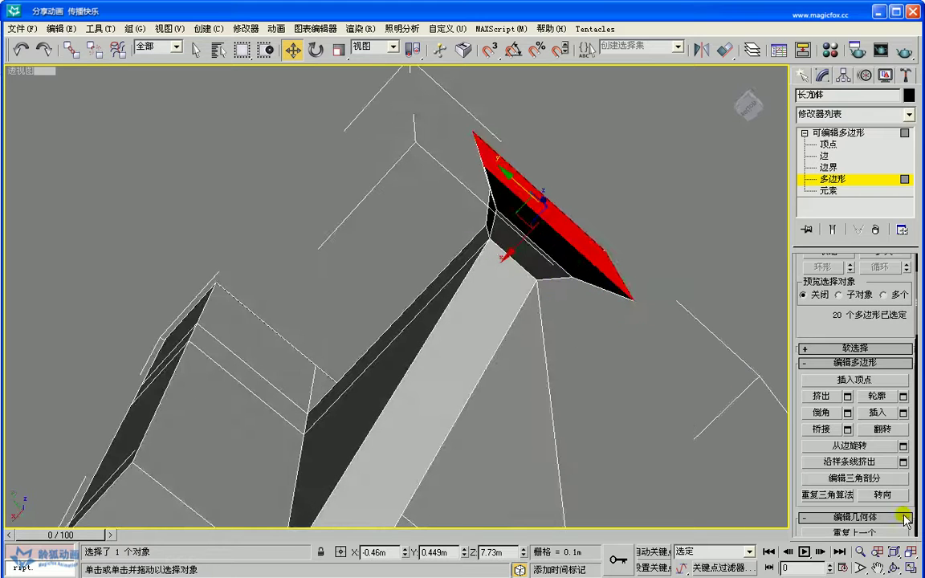
pyautogui.click(847, 397)
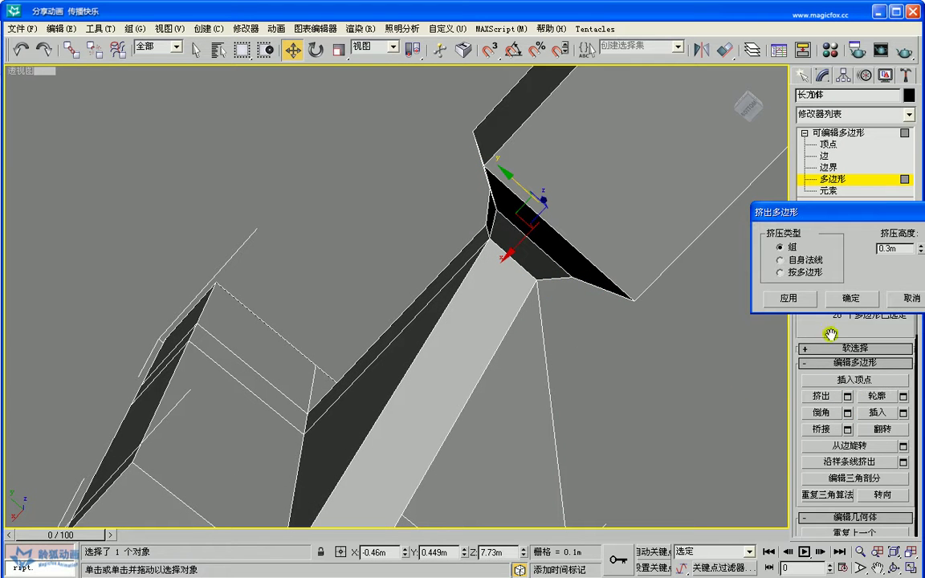
pyautogui.moveTo(921, 253); pyautogui.dragTo(916, 316)
pyautogui.moveTo(888, 250); pyautogui.dragTo(912, 249)
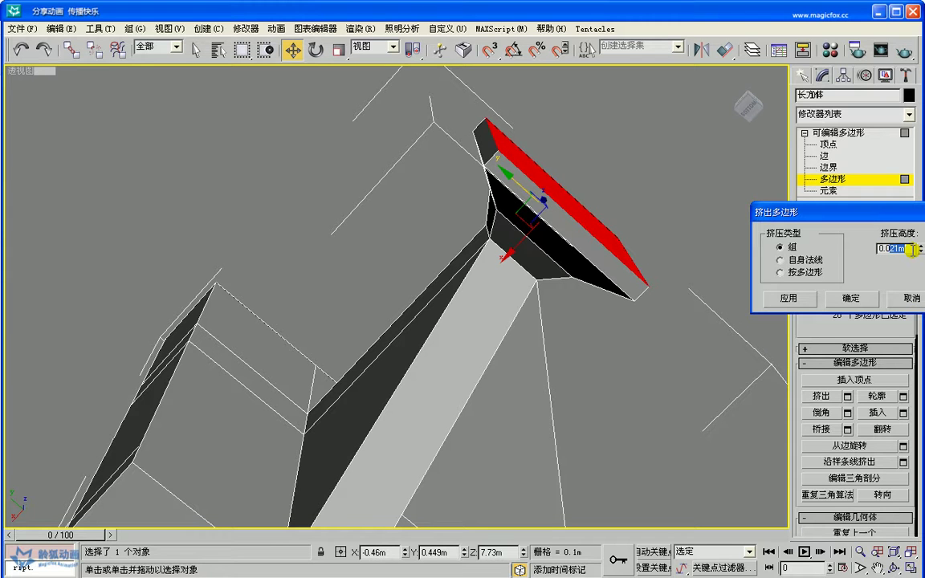
pyautogui.write('2')
pyautogui.press('Return')
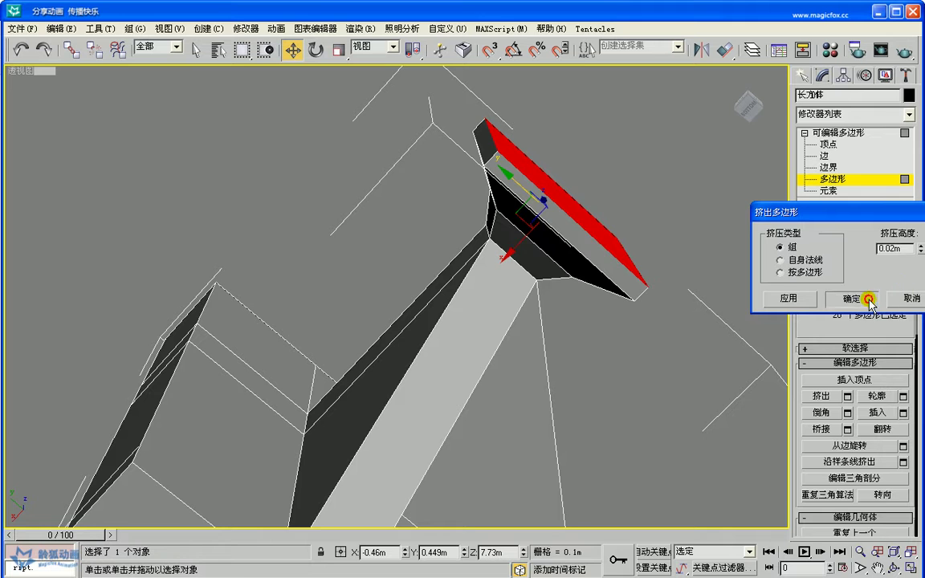
pyautogui.click(871, 303)
pyautogui.keyDown('alt'); pyautogui.moveTo(695, 320); pyautogui.dragTo(524, 429, button='middle'); pyautogui.keyUp('alt')
pyautogui.scroll(5, 524, 426)
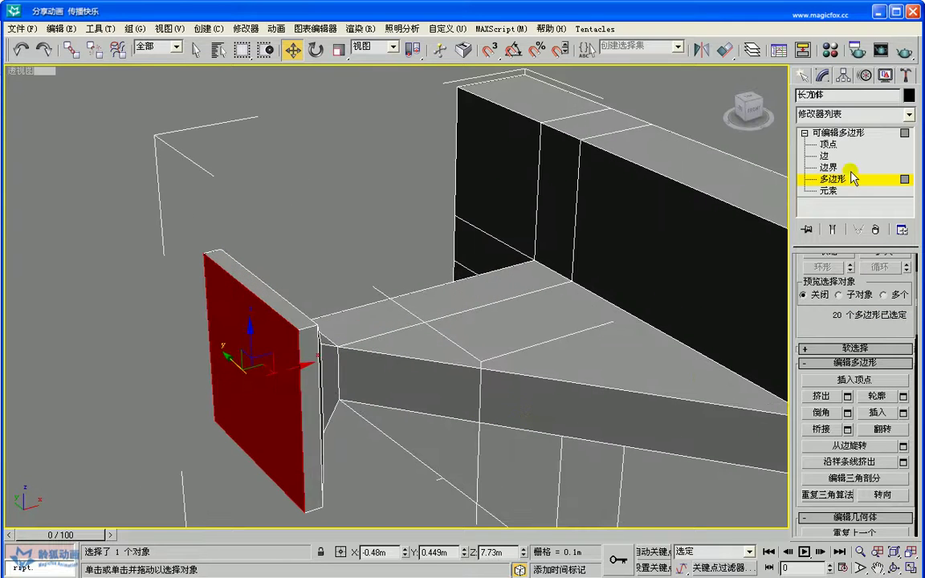
# Finish polygon editing on the bracket and redisplay the rest of the building around it
pyautogui.click(859, 132)
pyautogui.keyDown('alt'); pyautogui.moveTo(509, 339); pyautogui.dragTo(481, 313, button='middle'); pyautogui.keyUp('alt')
pyautogui.scroll(-2, 596, 351)
pyautogui.scroll(-4, 598, 348)
pyautogui.scroll(2, 481, 313)
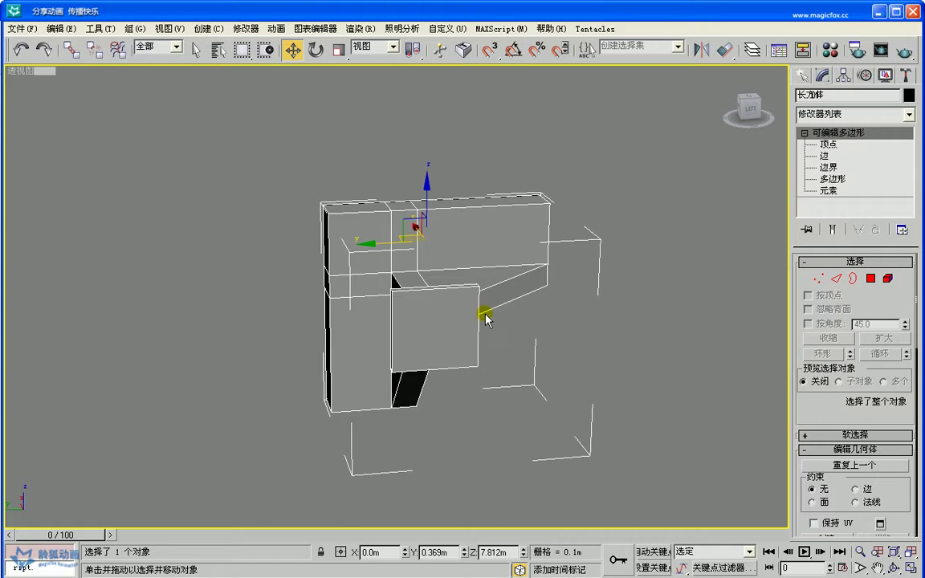
pyautogui.rightClick(487, 317)
pyautogui.click(528, 245)
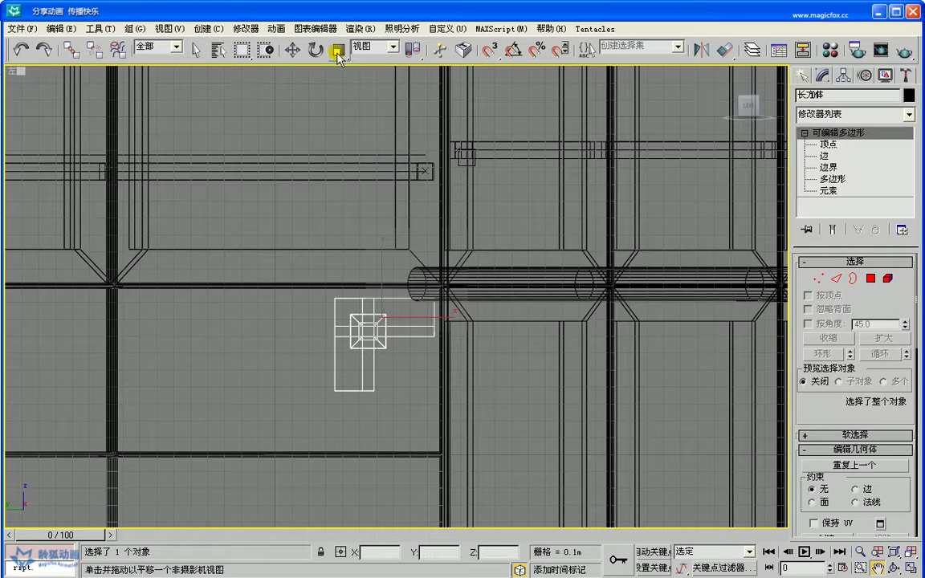
# Scale the bracket up uniformly and move it to about Y 0.548 m, Z 8.014 m beside the tapered beam's end
pyautogui.click(338, 53)
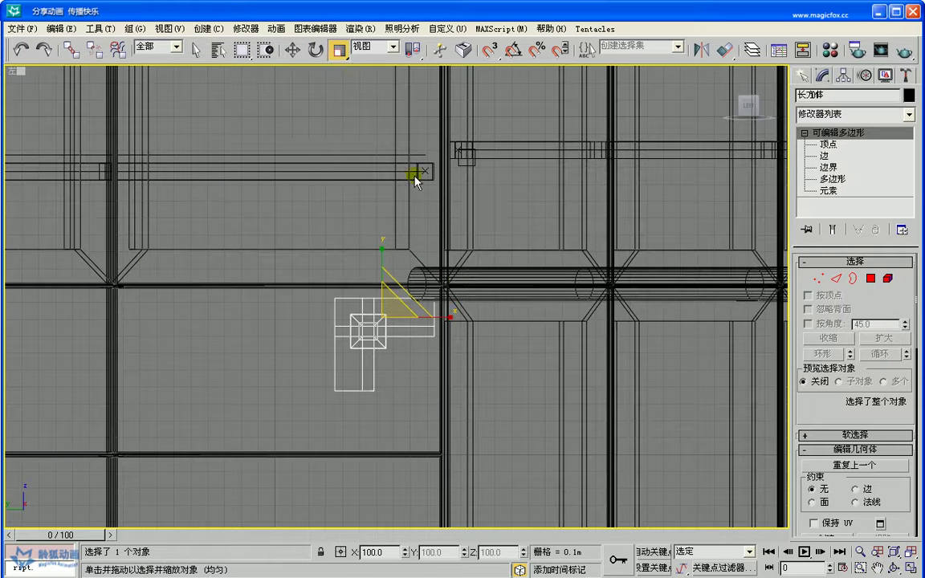
pyautogui.moveTo(396, 311); pyautogui.dragTo(446, 262)
pyautogui.click(293, 50)
pyautogui.moveTo(408, 311); pyautogui.dragTo(378, 279)
pyautogui.scroll(-5, 378, 278)
pyautogui.scroll(5, 379, 278)
pyautogui.moveTo(333, 237); pyautogui.dragTo(333, 235)
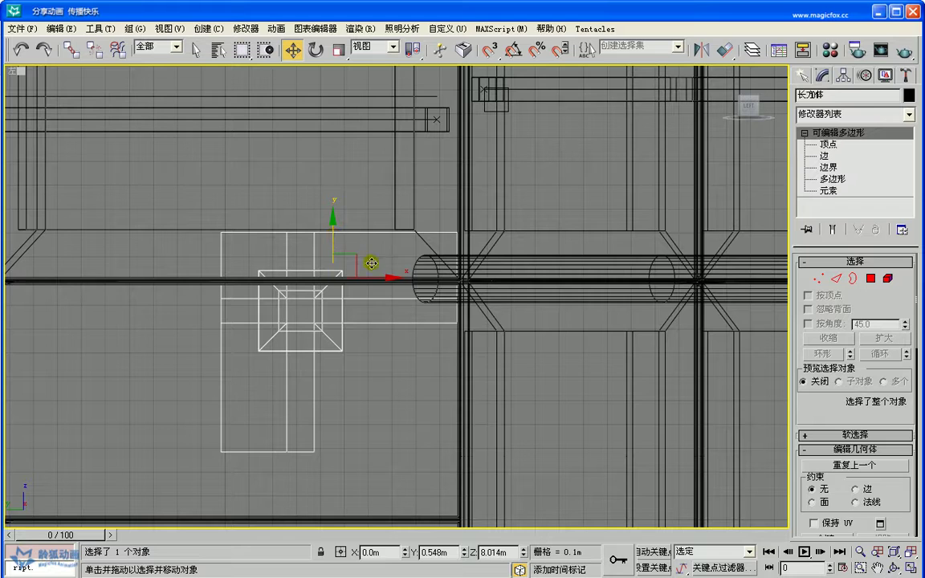
# Select the lowest tapered beam between the pole and the bracket and lower it to about Z 7.873 m
pyautogui.click(497, 271)
pyautogui.scroll(-8, 497, 271)
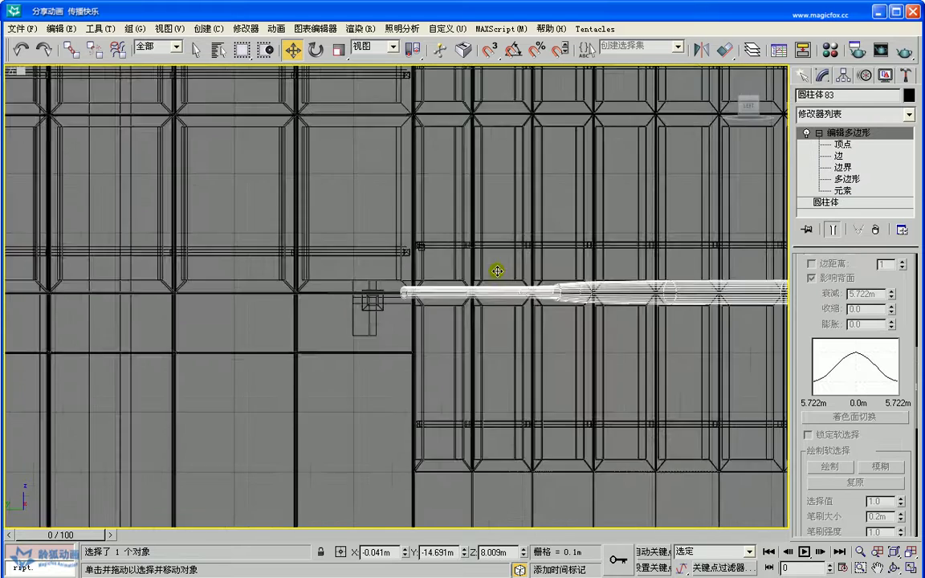
pyautogui.scroll(4, 507, 277)
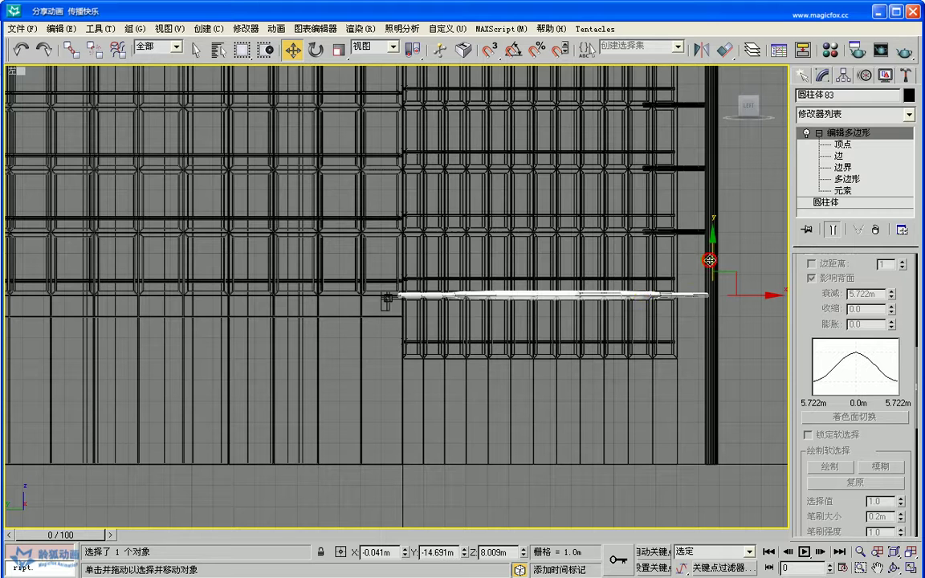
pyautogui.moveTo(709, 260); pyautogui.dragTo(709, 263)
pyautogui.click(859, 568)
pyautogui.click(878, 568)
pyautogui.moveTo(461, 363); pyautogui.dragTo(414, 364)
pyautogui.scroll(6, 436, 369)
pyautogui.moveTo(299, 344); pyautogui.dragTo(433, 350)
pyautogui.scroll(5, 432, 351)
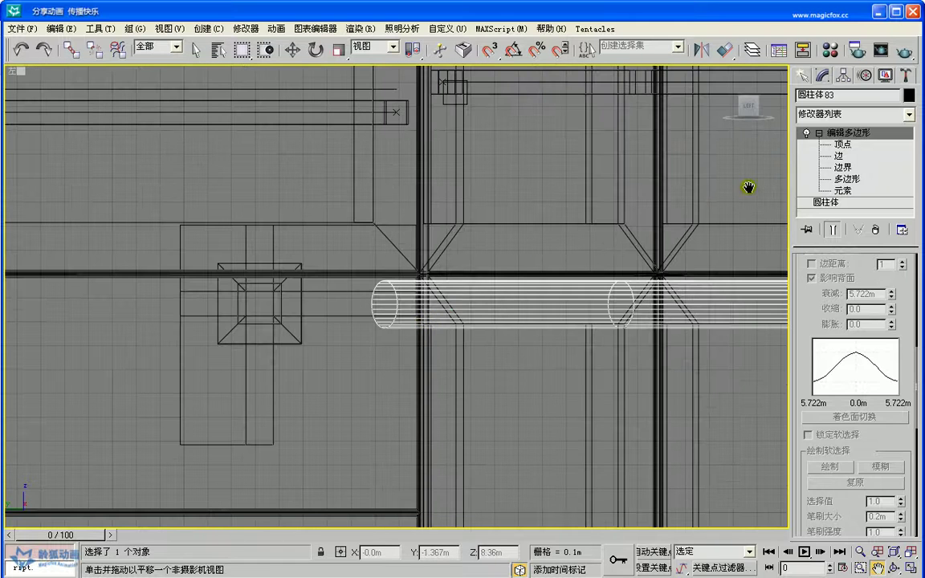
# Select the vertices at the beam's bracket end and reduce the soft-selection falloff to about 4.635 m
pyautogui.click(835, 144)
pyautogui.moveTo(373, 308); pyautogui.dragTo(359, 347)
pyautogui.scroll(-4, 373, 347)
pyautogui.scroll(-3, 375, 347)
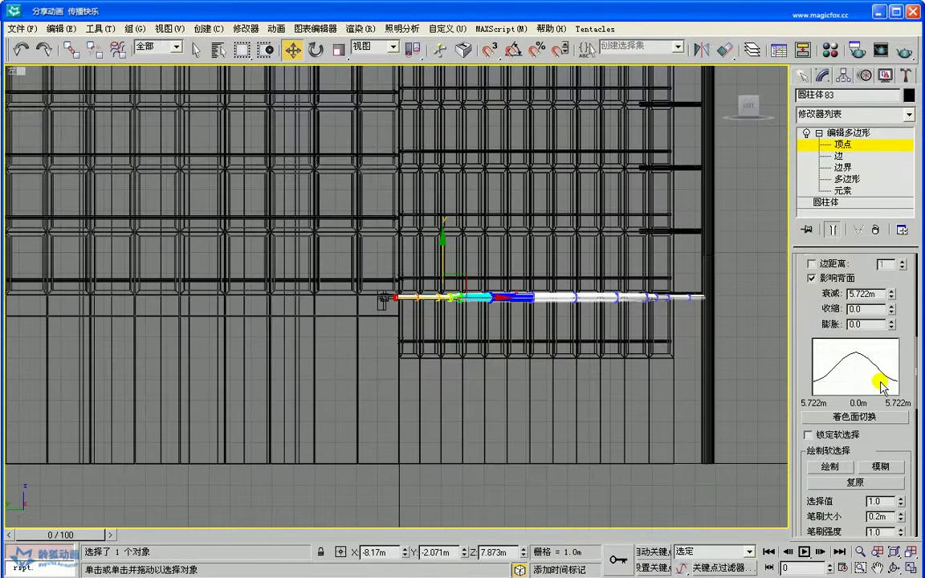
pyautogui.moveTo(892, 296)
pyautogui.mouseDown()
pyautogui.moveTo(891, 318)
pyautogui.moveTo(892, 309)
pyautogui.mouseUp()
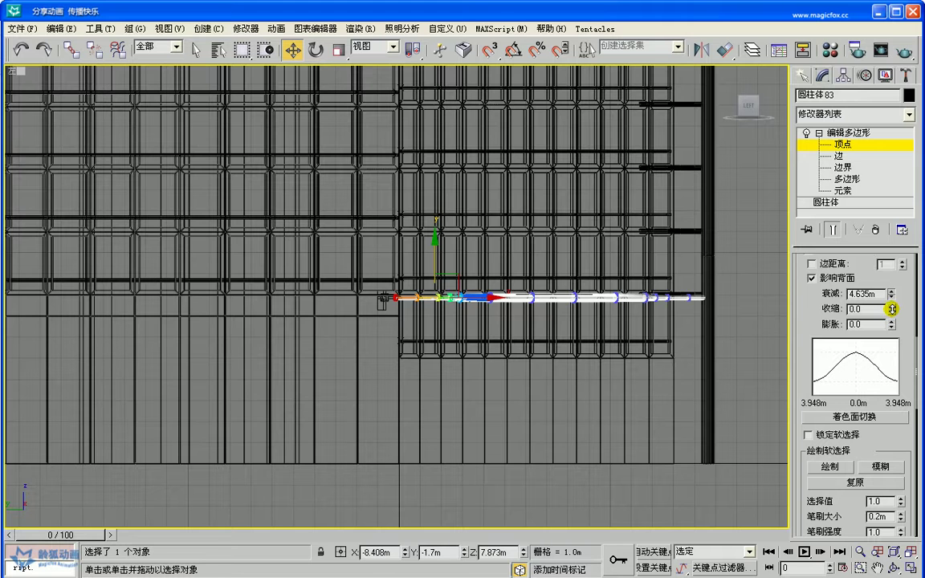
# Scale down the soft-selected vertices so the beam narrows toward its bracket end
pyautogui.click(877, 567)
pyautogui.moveTo(532, 360); pyautogui.dragTo(525, 349)
pyautogui.scroll(6, 524, 350)
pyautogui.moveTo(395, 293); pyautogui.dragTo(440, 392, button='middle')
pyautogui.scroll(3, 414, 335)
pyautogui.moveTo(414, 338); pyautogui.dragTo(402, 248, button='middle')
pyautogui.press('r')
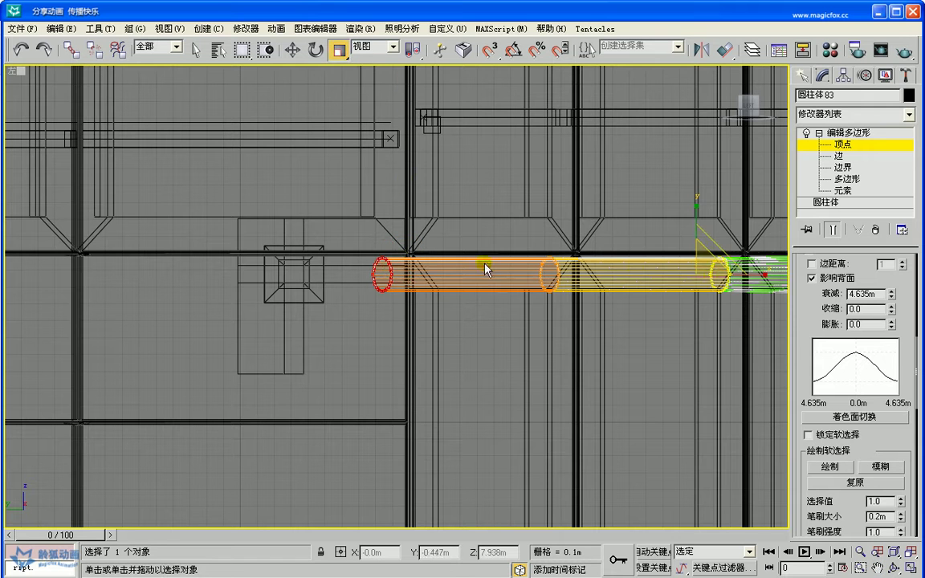
pyautogui.moveTo(705, 260); pyautogui.dragTo(686, 324)
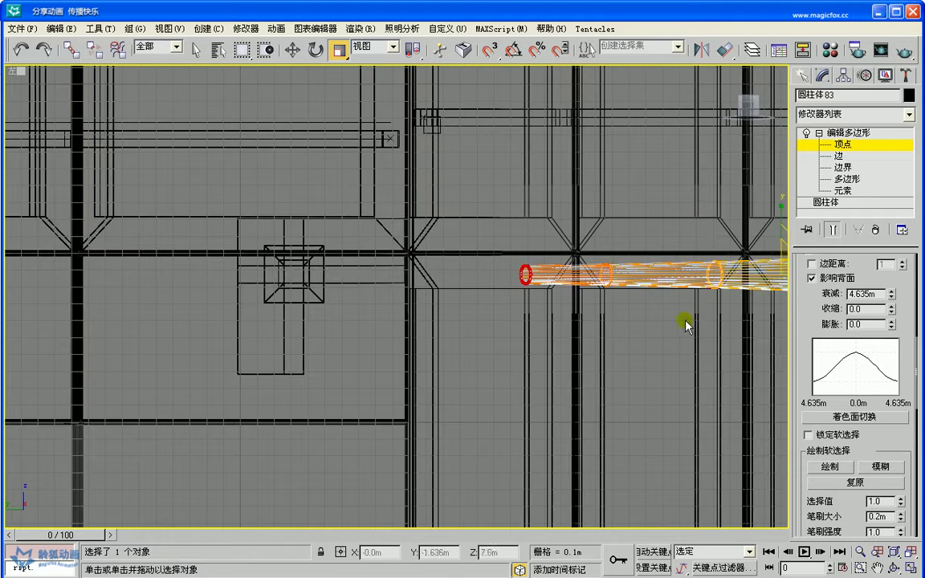
# Move the narrowed beam end back toward the bracket in the left view
pyautogui.click(294, 51)
pyautogui.scroll(-2, 405, 241)
pyautogui.moveTo(718, 279); pyautogui.dragTo(559, 283)
pyautogui.scroll(-5, 563, 294)
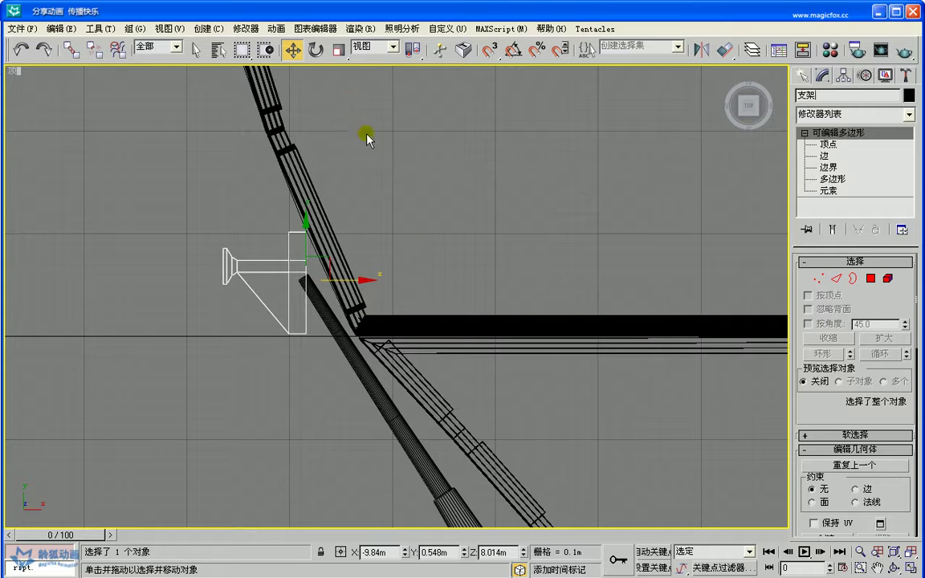
# Rotate the bracket in the top view to match the slanted facade and move it to about X -9.537 m, Y 0.653 m
pyautogui.click(317, 50)
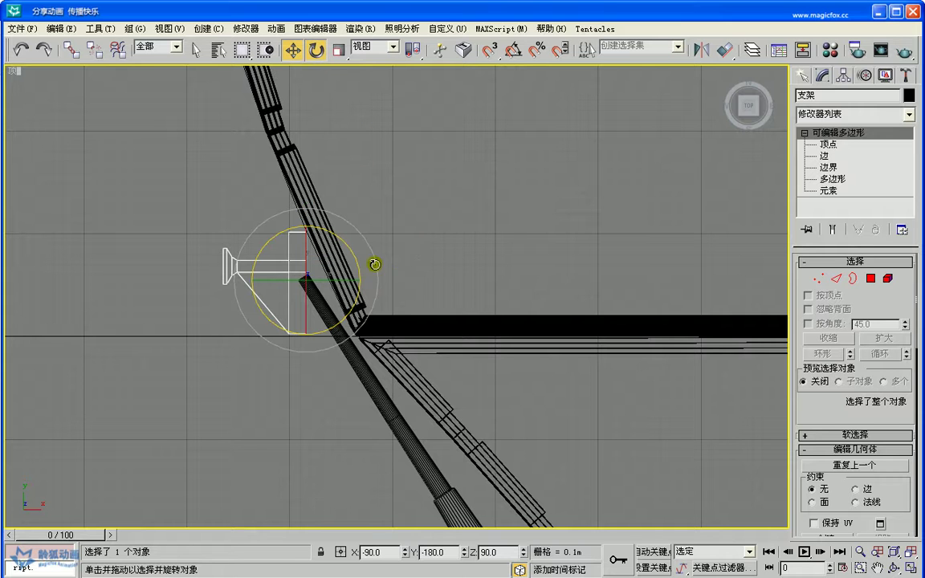
pyautogui.moveTo(375, 256); pyautogui.dragTo(377, 222)
pyautogui.click(292, 50)
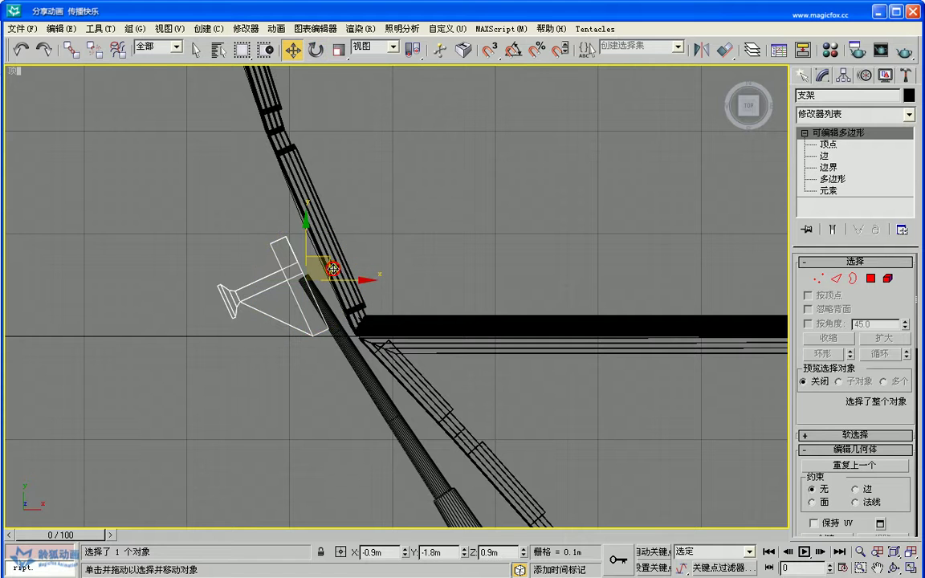
pyautogui.moveTo(339, 268); pyautogui.dragTo(363, 258)
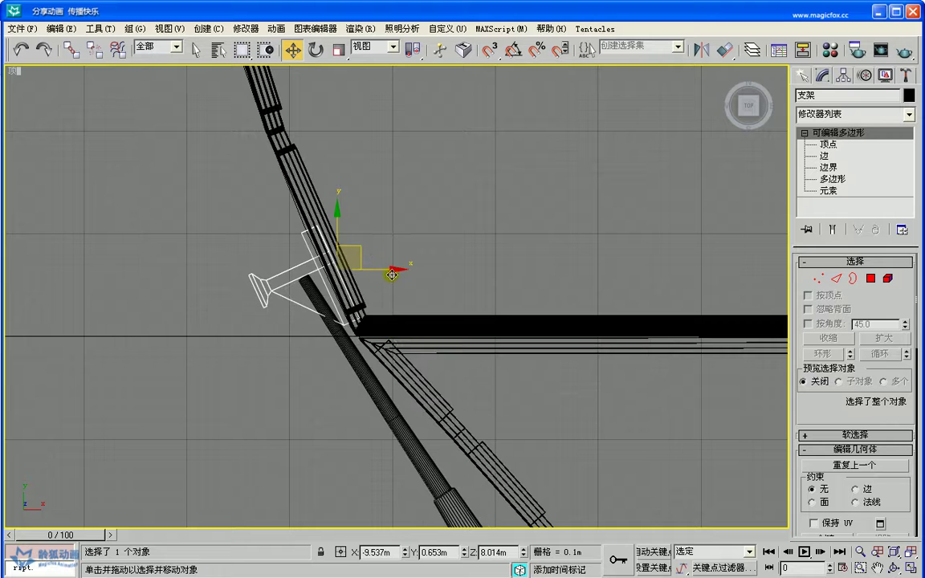
# Select the tapered beam and rotate it about 1.76° around Z at the pole so its far end swings toward the bracket's flared plate
pyautogui.click(368, 369)
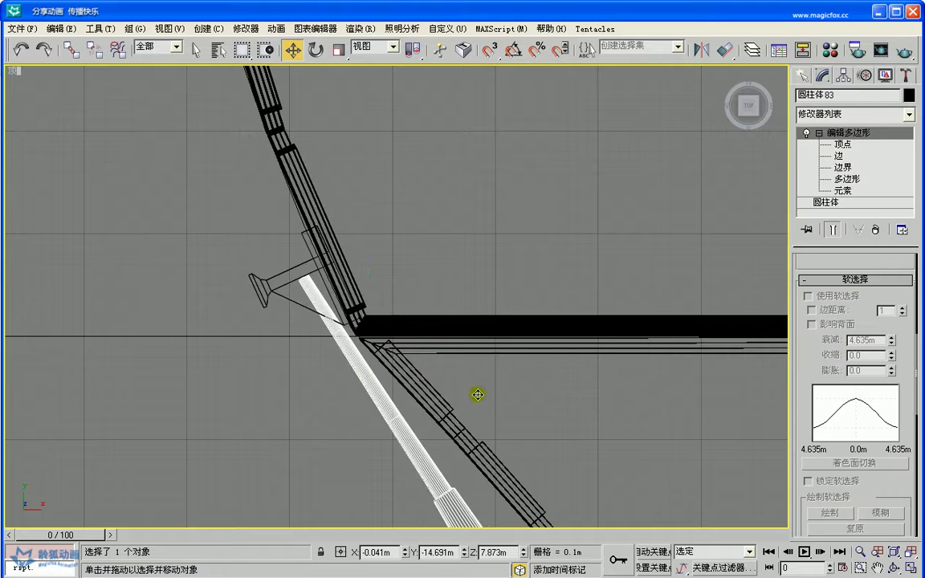
pyautogui.click(879, 567)
pyautogui.moveTo(471, 354); pyautogui.dragTo(459, 320)
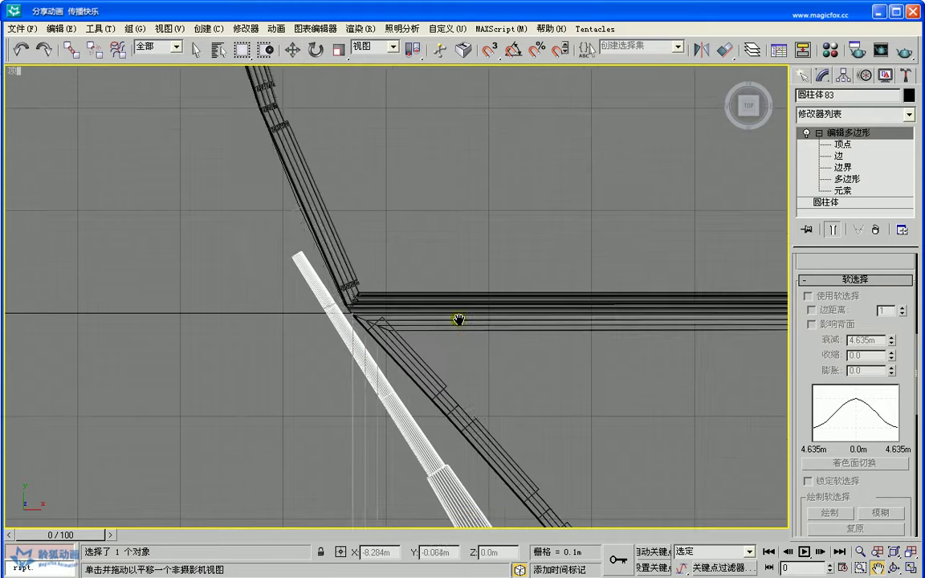
pyautogui.scroll(-10, 459, 320)
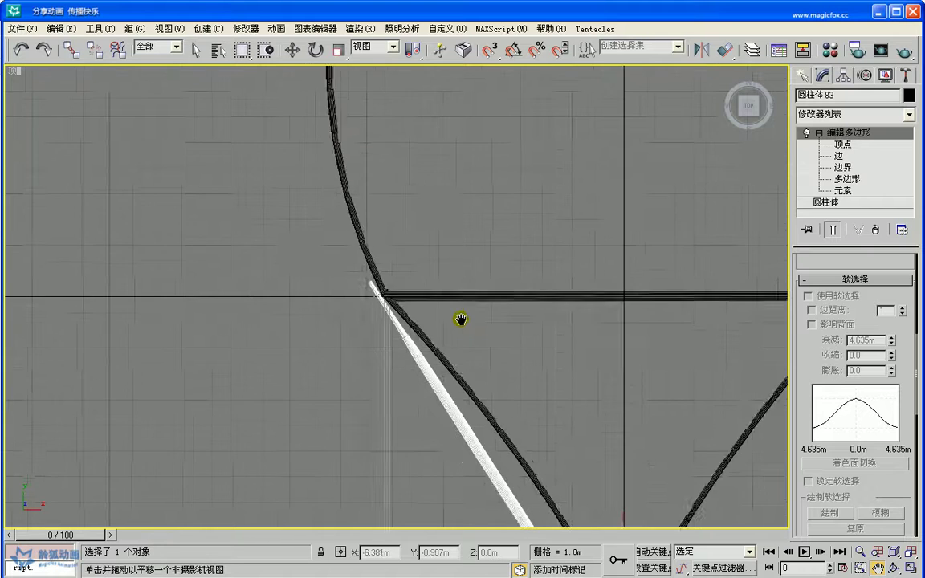
pyautogui.moveTo(441, 287); pyautogui.dragTo(426, 266)
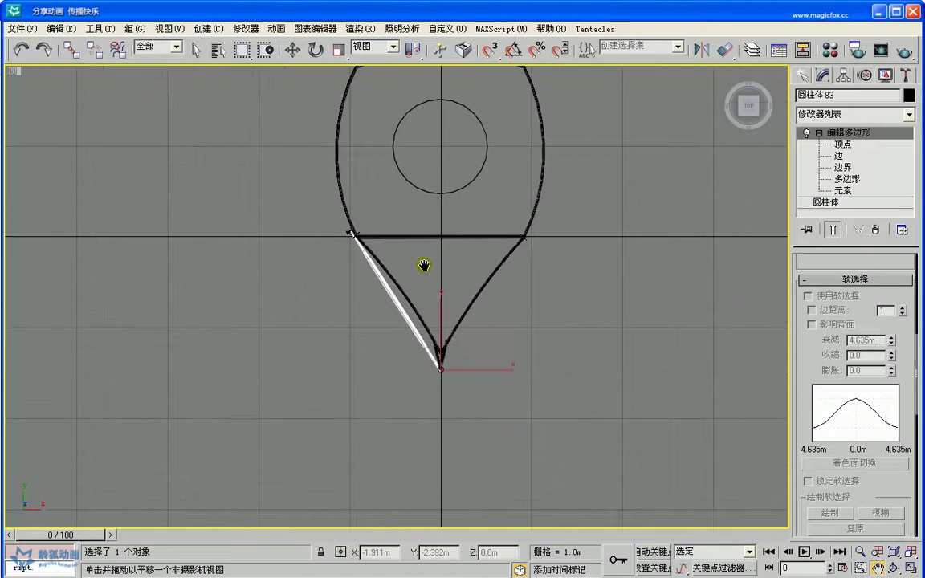
pyautogui.scroll(2, 425, 266)
pyautogui.scroll(3, 423, 264)
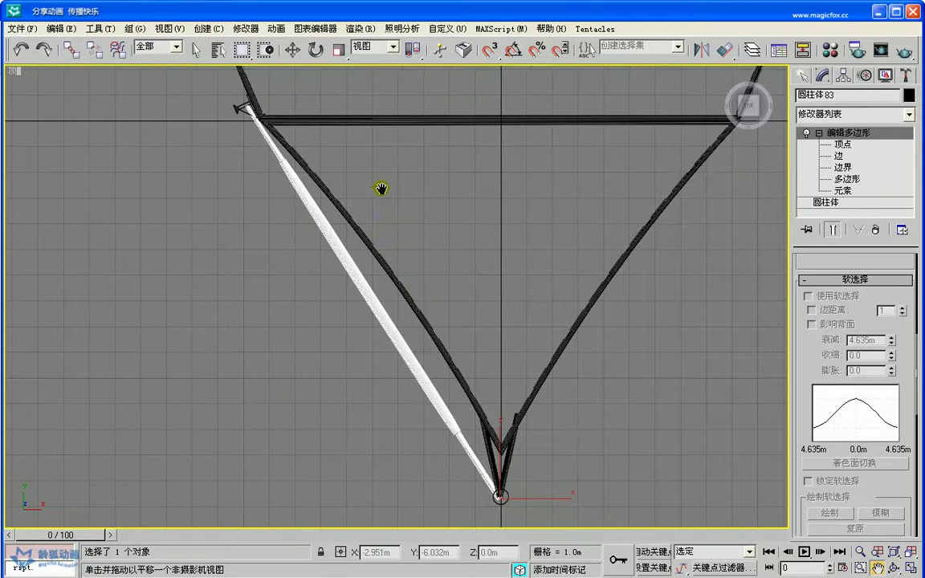
pyautogui.click(315, 52)
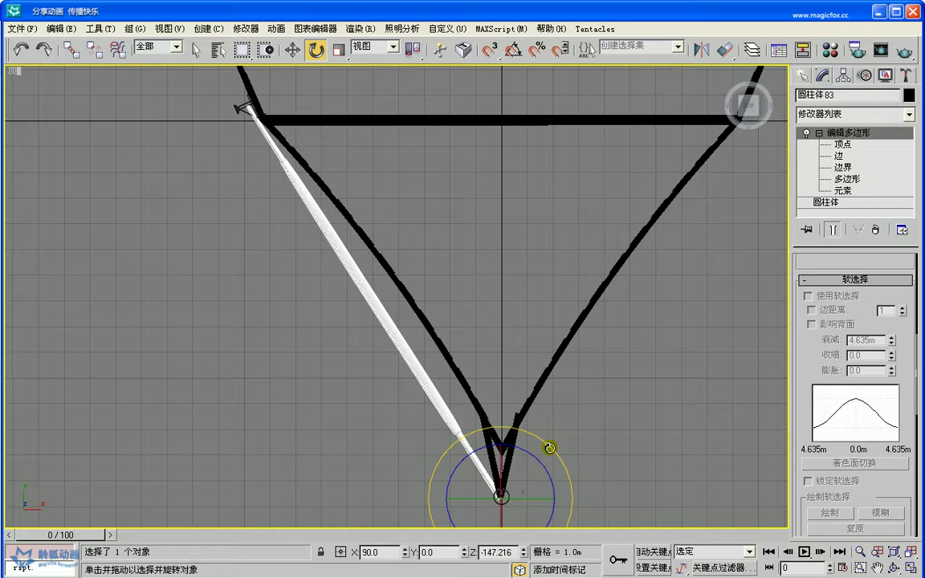
pyautogui.moveTo(549, 447); pyautogui.dragTo(549, 445)
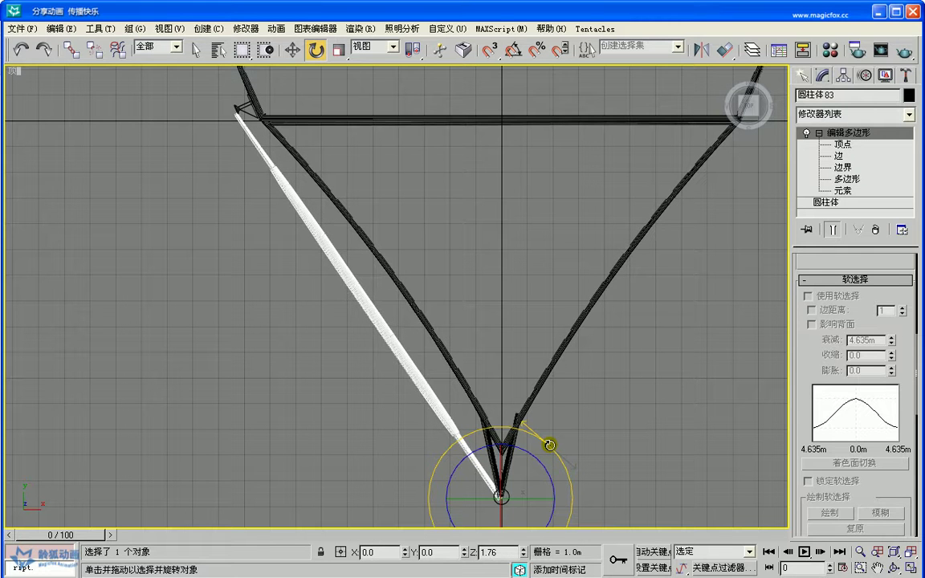
# Move only the beam's outermost end vertices, without soft selection, to the bracket's end plate at about X -10.399 m, Y 0.409 m
pyautogui.click(876, 568)
pyautogui.moveTo(373, 285); pyautogui.dragTo(547, 423)
pyautogui.scroll(10, 375, 285)
pyautogui.moveTo(198, 123); pyautogui.dragTo(418, 394)
pyautogui.scroll(2, 370, 300)
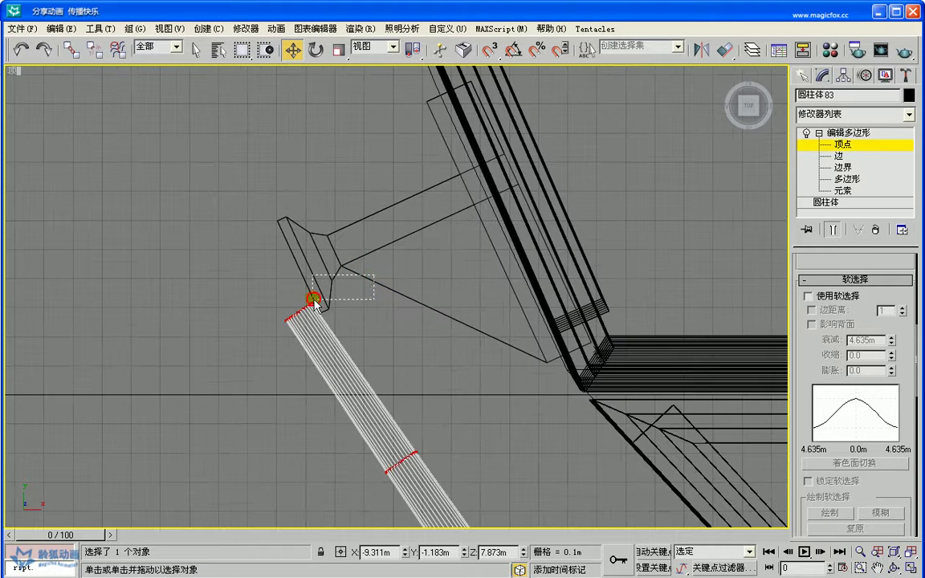
pyautogui.moveTo(313, 300); pyautogui.dragTo(271, 340)
pyautogui.moveTo(320, 291); pyautogui.dragTo(299, 256)
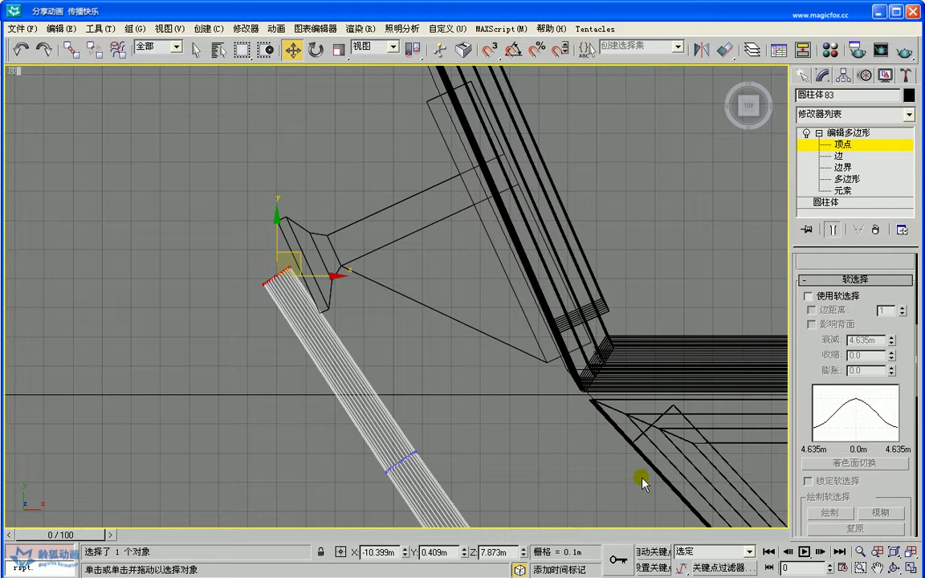
# Examine the joint between the tapered beam and the bracket on the building in the perspective view
pyautogui.click(906, 567)
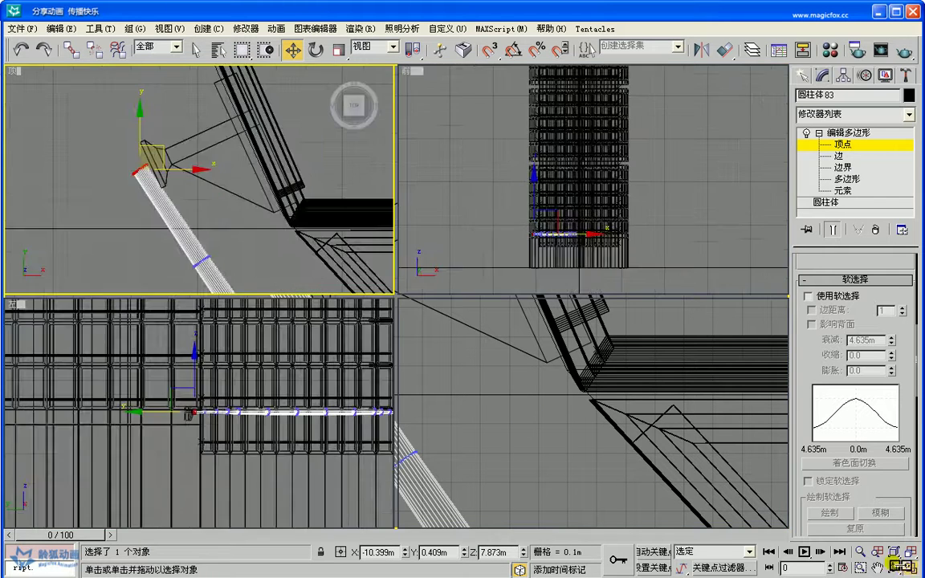
pyautogui.rightClick(662, 469)
pyautogui.keyDown('alt'); pyautogui.moveTo(662, 469); pyautogui.dragTo(685, 471, button='middle'); pyautogui.keyUp('alt')
pyautogui.scroll(-8, 683, 469)
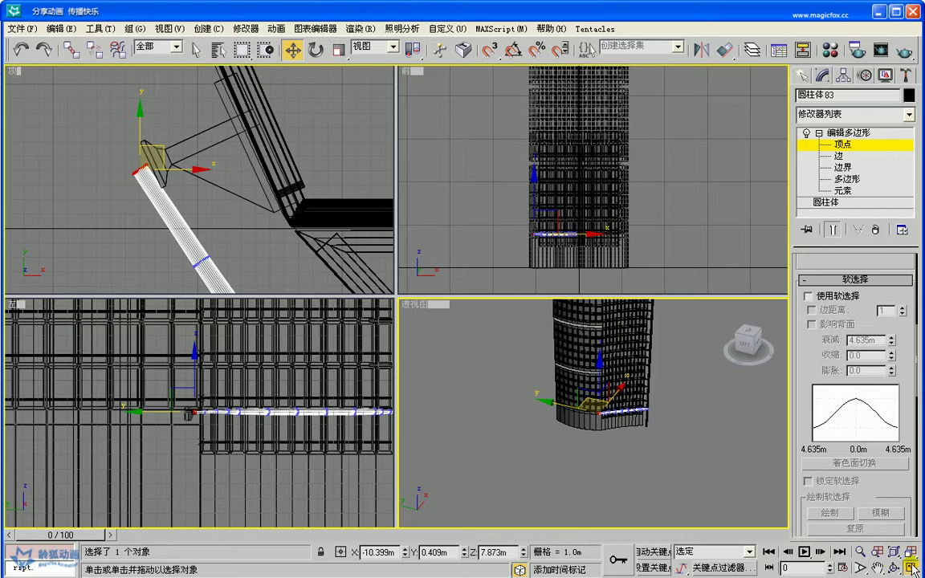
pyautogui.hotkey('alt', 'w')
pyautogui.scroll(4, 715, 465)
pyautogui.scroll(4, 713, 464)
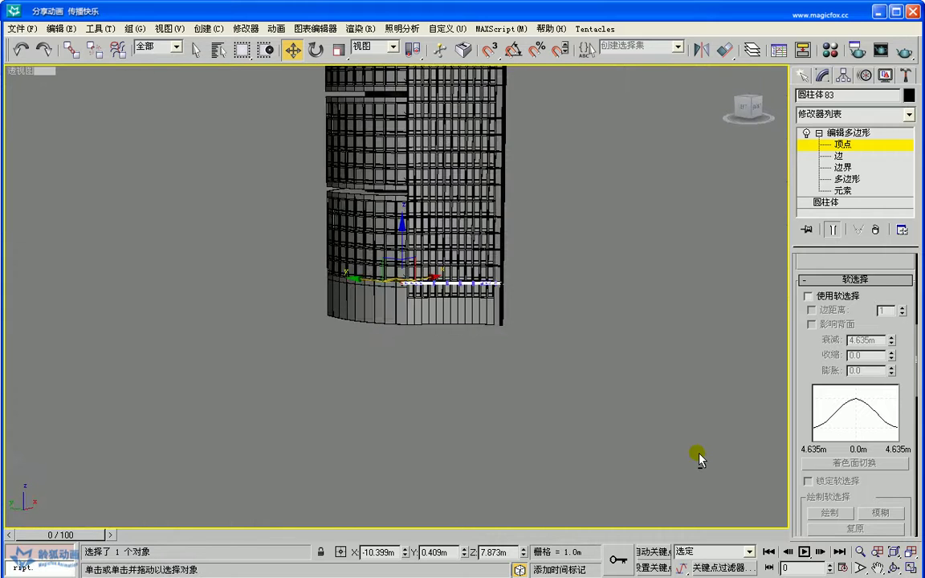
pyautogui.scroll(5, 699, 460)
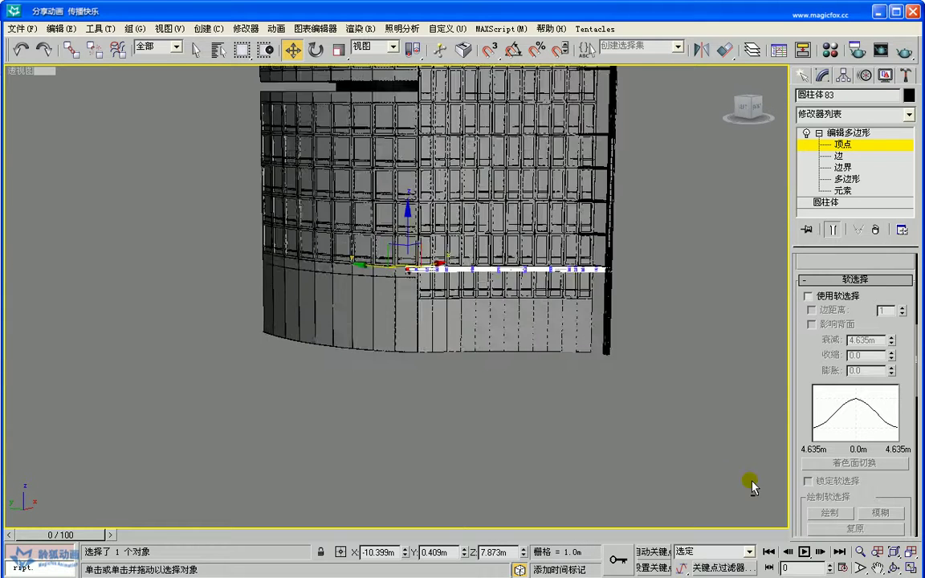
pyautogui.click(873, 567)
pyautogui.scroll(5, 444, 346)
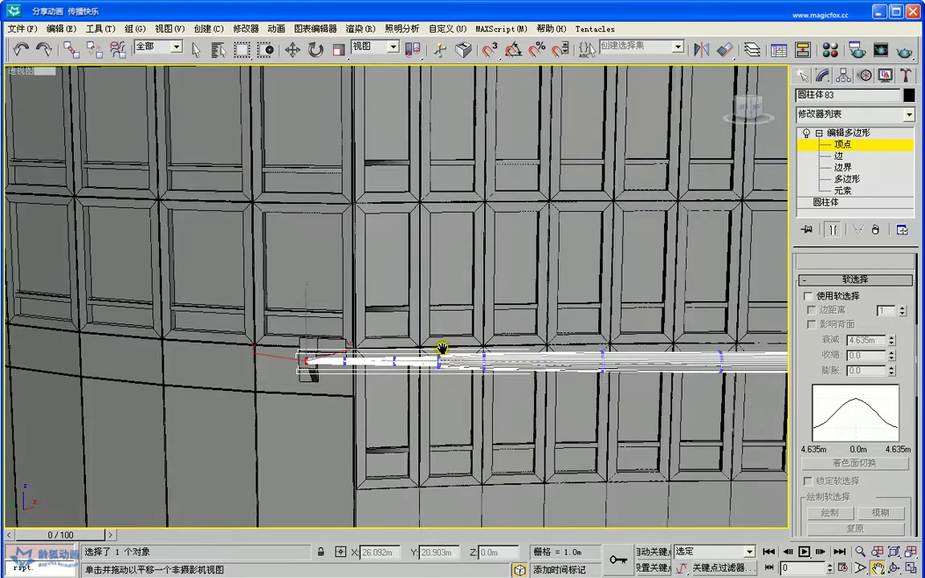
# Mirror the lowest tapered beam together with its flared bracket across the X axis in the top view, as an instance copy
pyautogui.moveTo(441, 348); pyautogui.dragTo(426, 333)
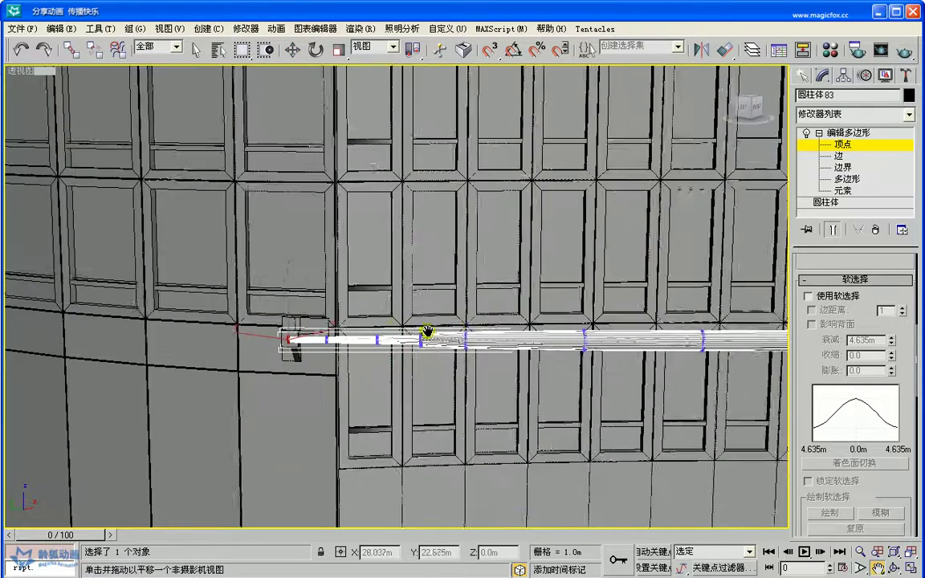
pyautogui.click(836, 133)
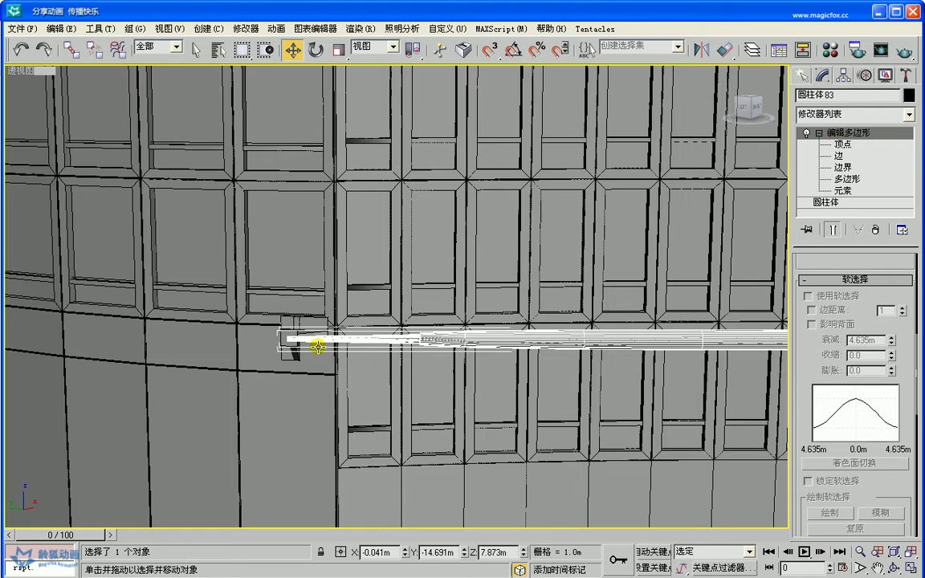
pyautogui.keyDown('ctrl'); pyautogui.click(291, 354); pyautogui.keyUp('ctrl')
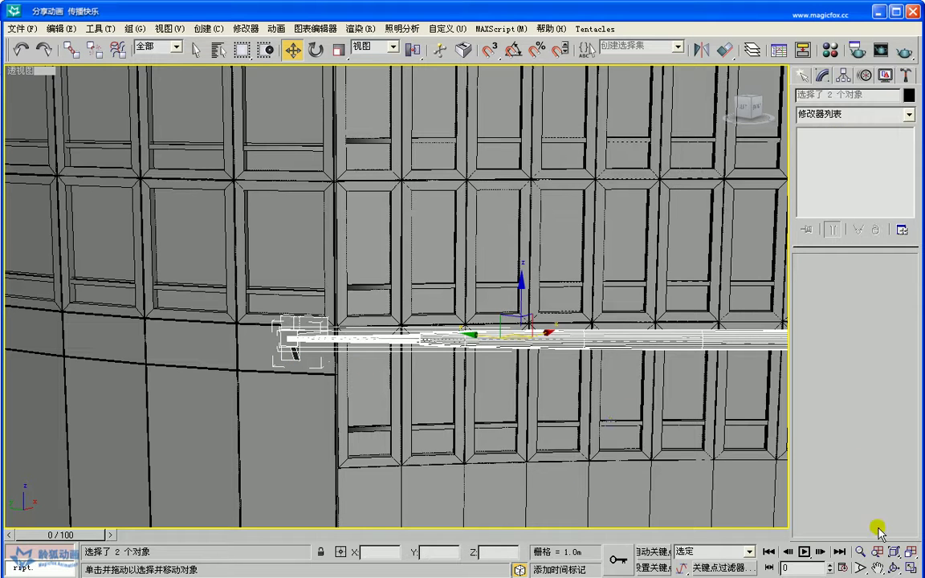
pyautogui.hotkey('alt', 'w')
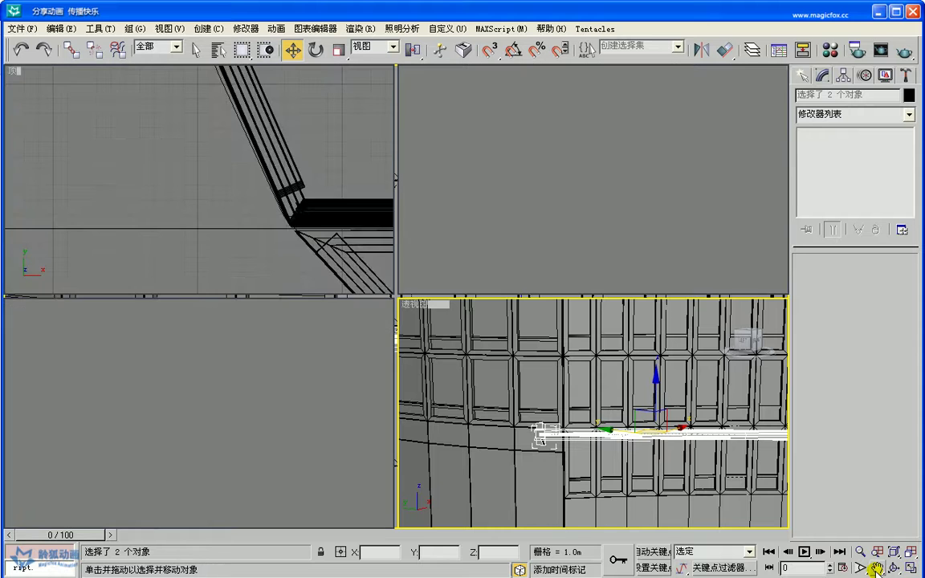
pyautogui.click(875, 567)
pyautogui.click(328, 249)
pyautogui.scroll(-6, 315, 229)
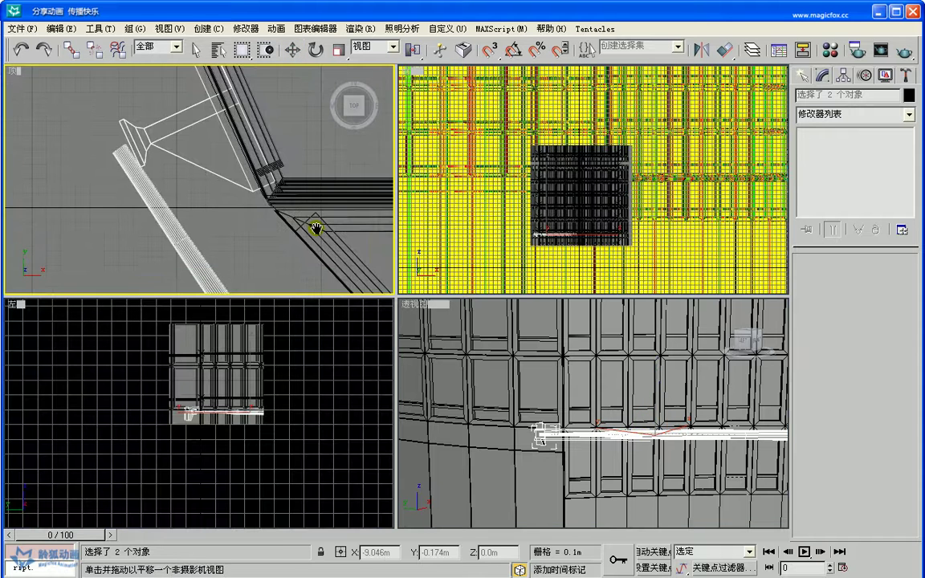
pyautogui.scroll(-8, 316, 229)
pyautogui.click(911, 568)
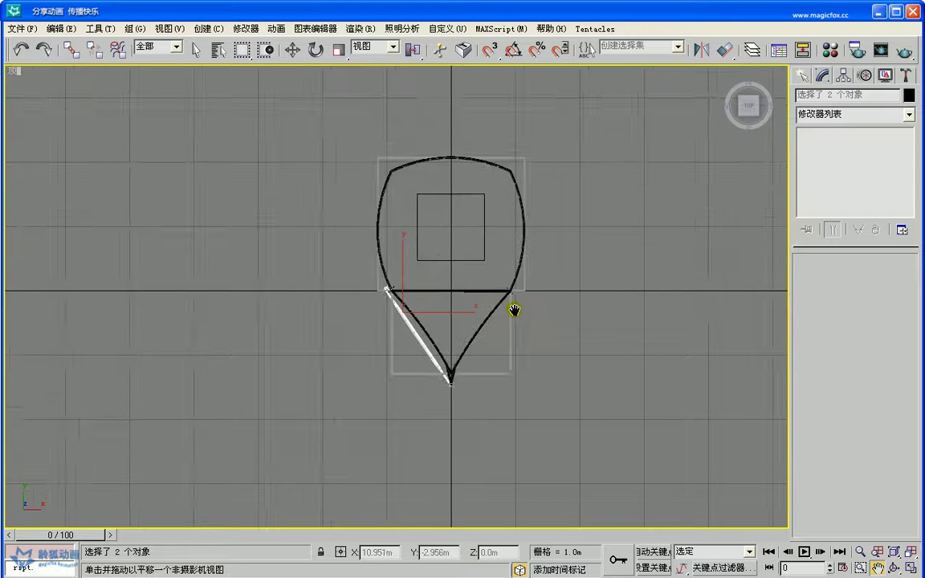
pyautogui.scroll(5, 514, 310)
pyautogui.scroll(5, 514, 310)
pyautogui.scroll(-5, 484, 308)
pyautogui.click(703, 52)
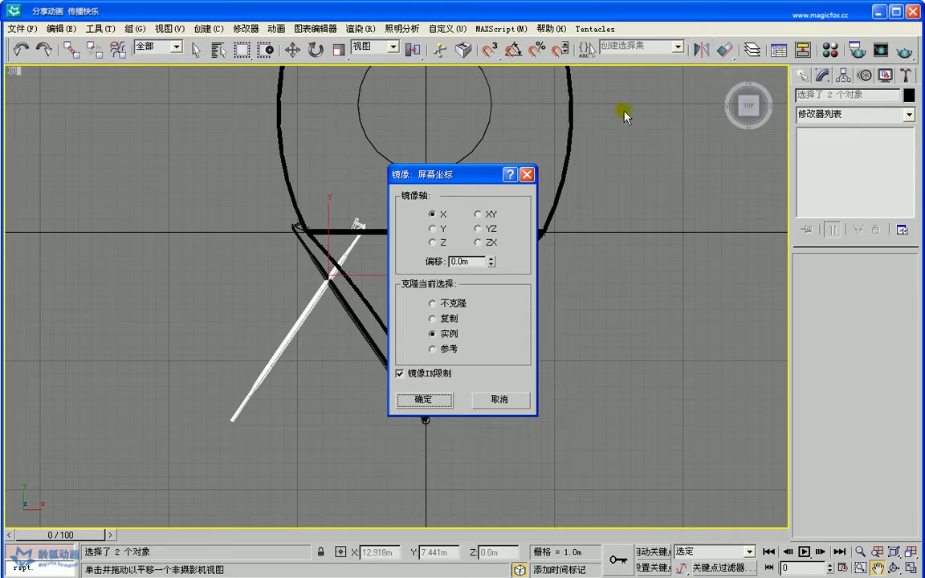
pyautogui.moveTo(426, 178); pyautogui.dragTo(703, 184)
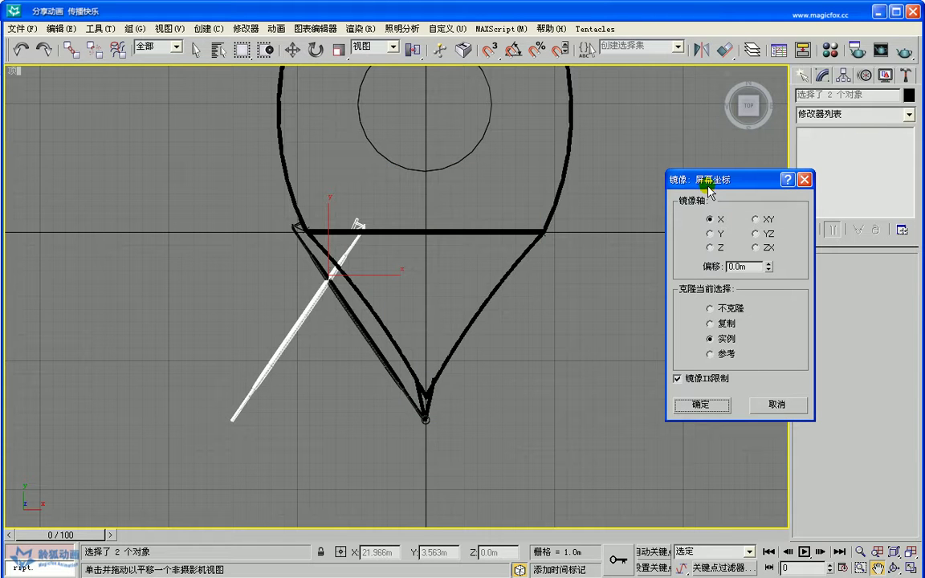
pyautogui.click(700, 405)
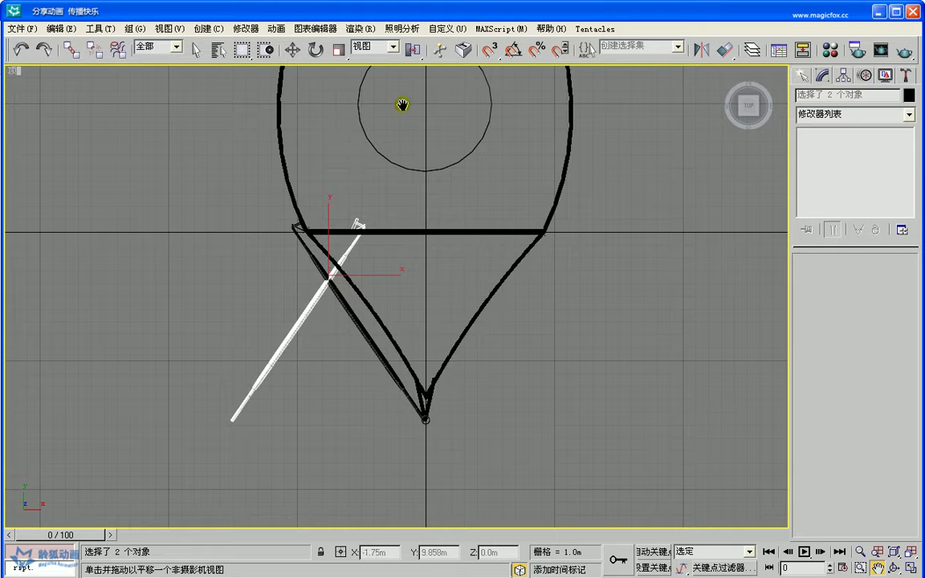
# Move the mirrored beam and bracket 15.067 m along X so they connect the pole to the opposite facade corner
pyautogui.click(297, 53)
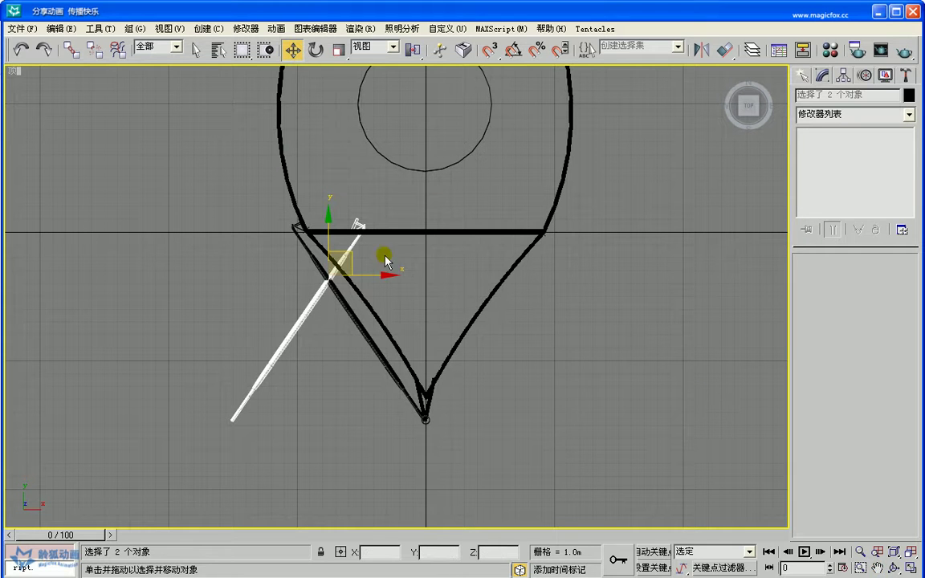
pyautogui.moveTo(374, 273); pyautogui.dragTo(567, 275)
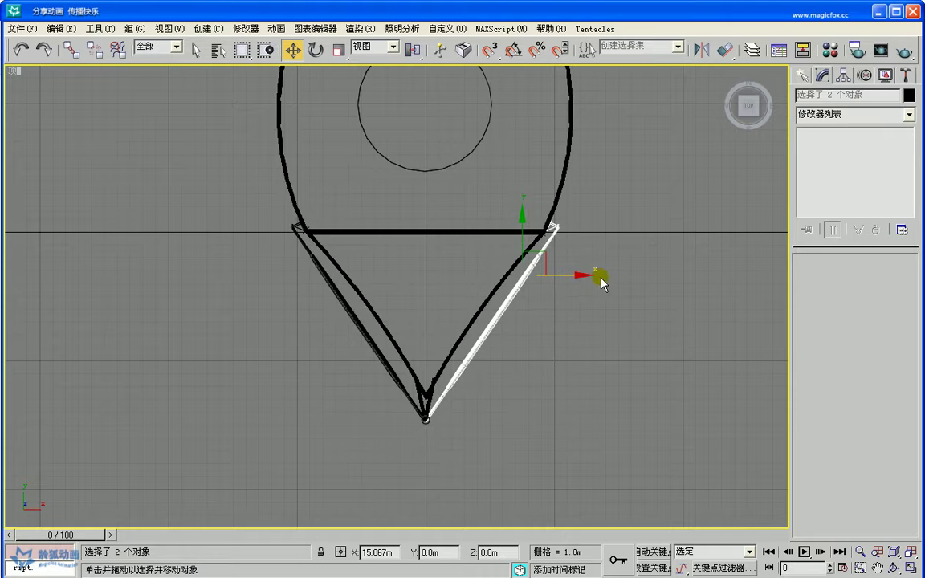
pyautogui.click(877, 567)
pyautogui.moveTo(651, 301); pyautogui.dragTo(590, 293)
pyautogui.scroll(10, 589, 293)
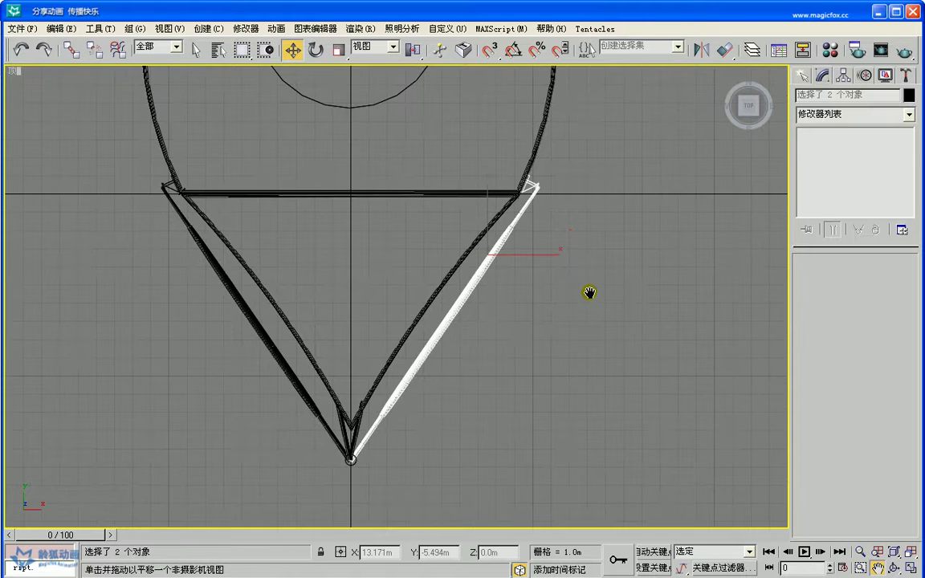
pyautogui.moveTo(525, 323); pyautogui.dragTo(496, 442)
pyautogui.scroll(-10, 496, 441)
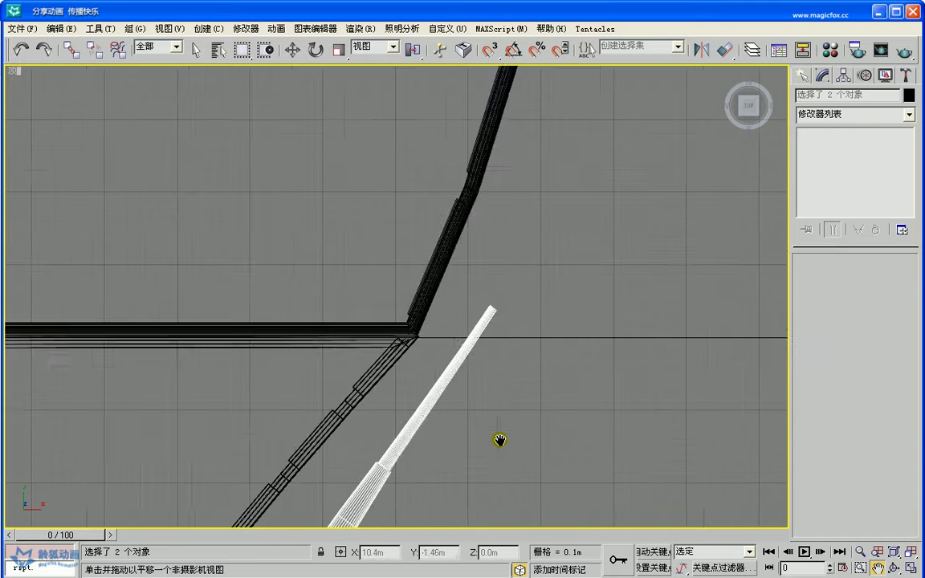
pyautogui.scroll(-10, 499, 439)
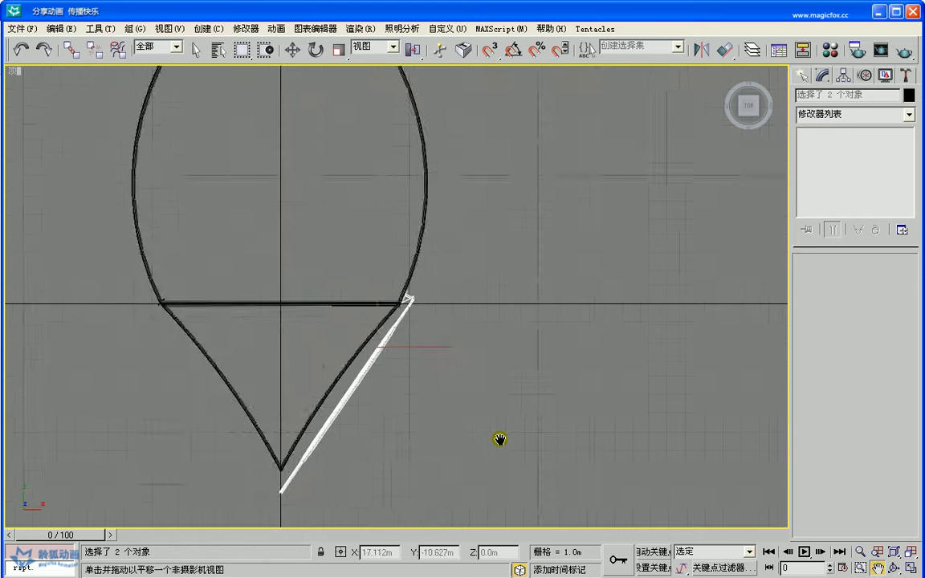
pyautogui.scroll(-5, 570, 456)
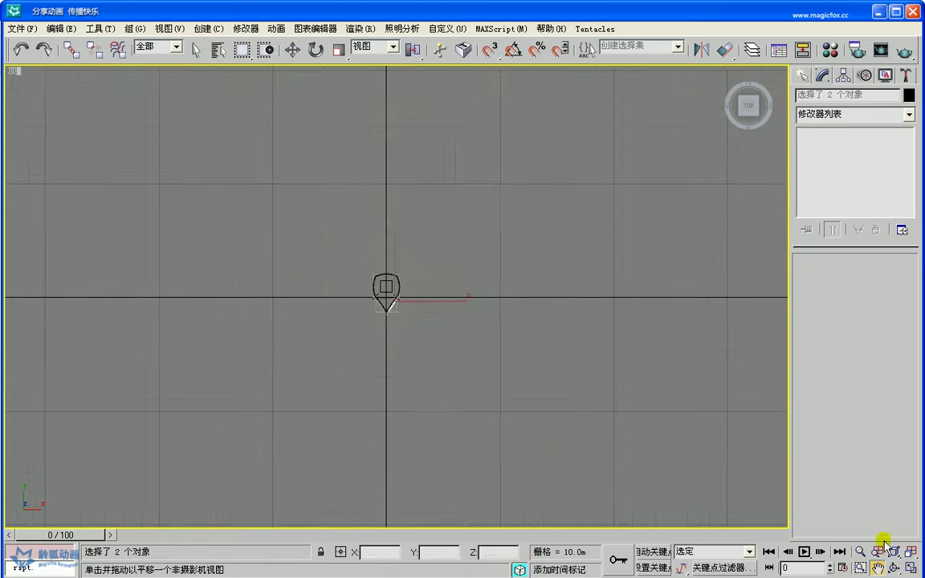
# Select both lowest tapered beams and both of their flared brackets together in the left view
pyautogui.click(910, 566)
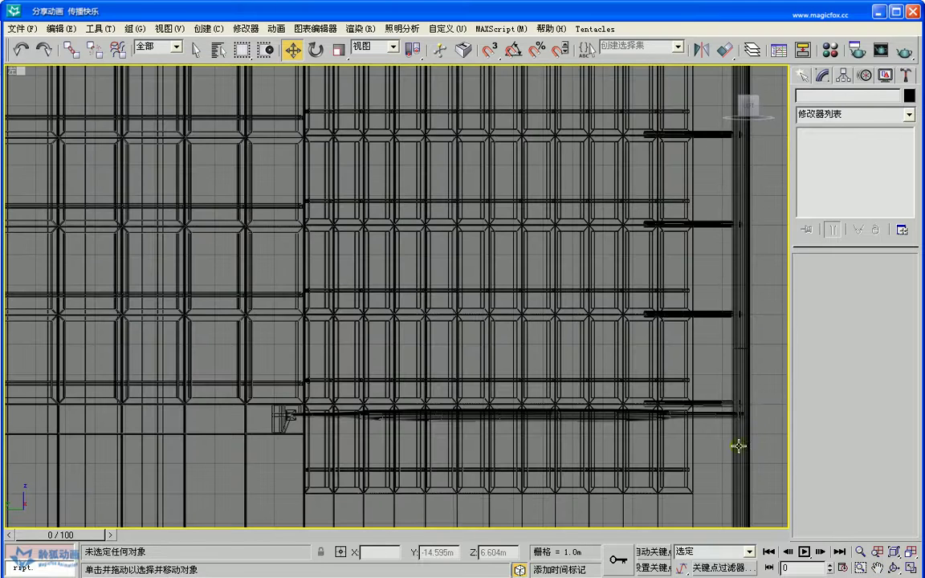
pyautogui.moveTo(711, 448); pyautogui.dragTo(724, 413)
pyautogui.click(721, 411)
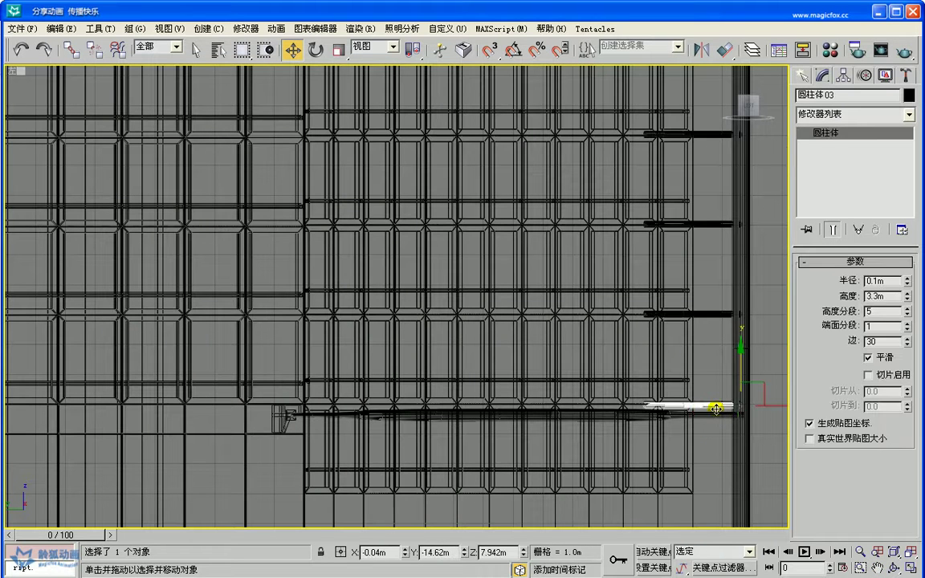
pyautogui.scroll(6, 719, 409)
pyautogui.scroll(-2, 722, 409)
pyautogui.click(881, 568)
pyautogui.moveTo(559, 354); pyautogui.dragTo(349, 263)
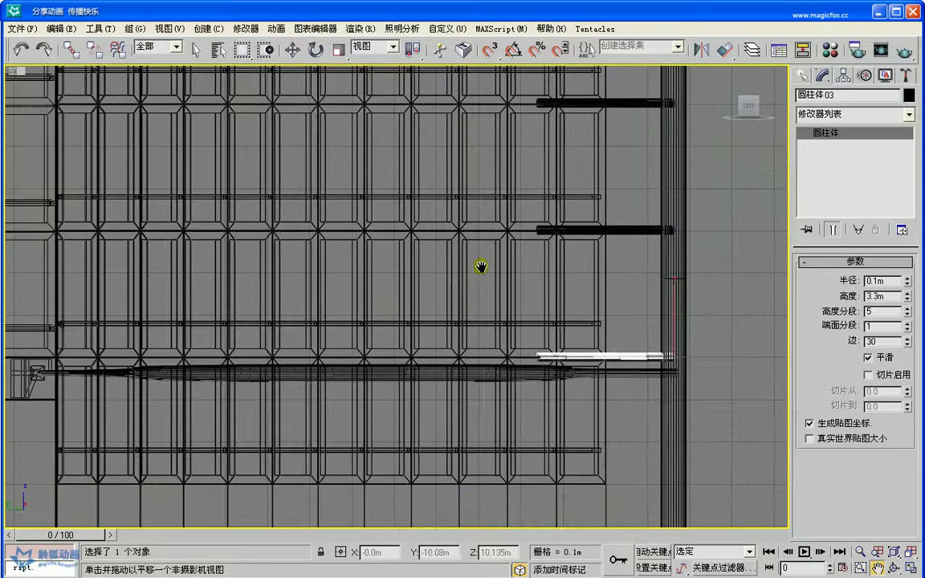
pyautogui.click(293, 50)
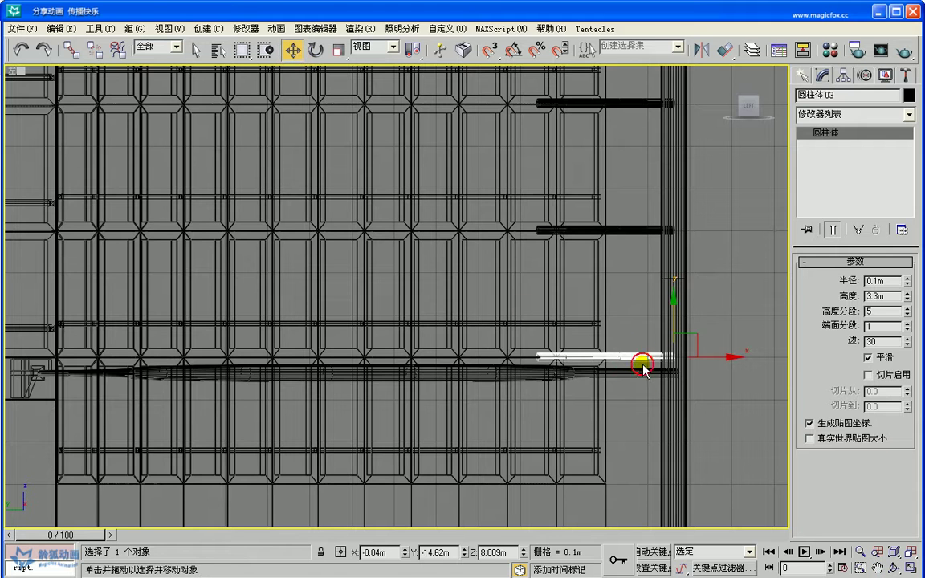
pyautogui.moveTo(626, 385); pyautogui.dragTo(619, 385)
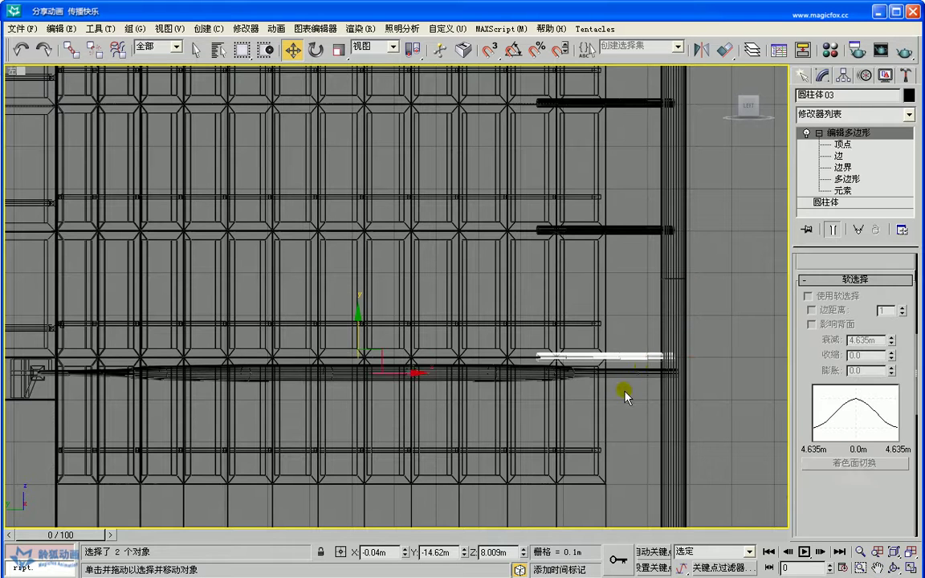
pyautogui.click(878, 569)
pyautogui.moveTo(201, 308); pyautogui.dragTo(623, 332)
pyautogui.scroll(2, 623, 333)
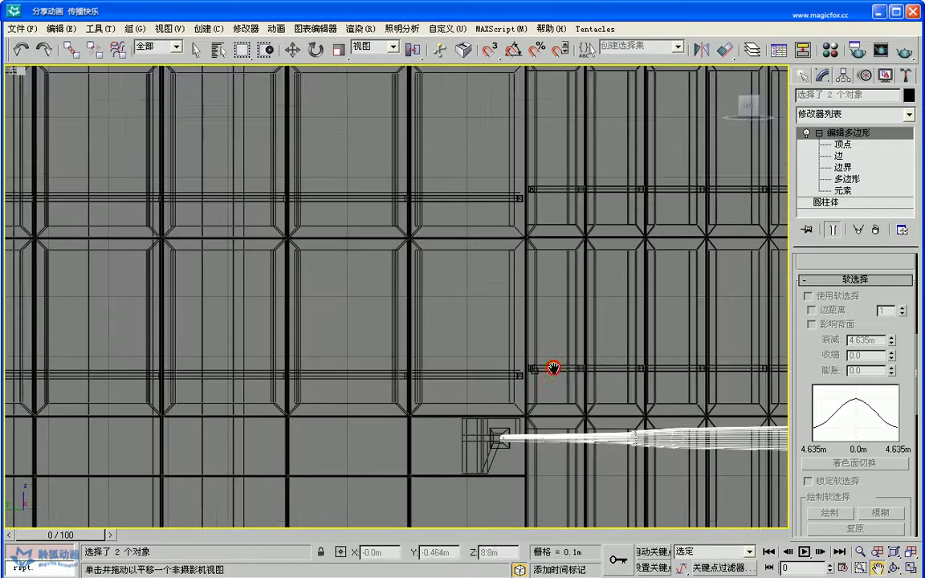
pyautogui.moveTo(563, 383); pyautogui.dragTo(464, 251)
pyautogui.click(293, 50)
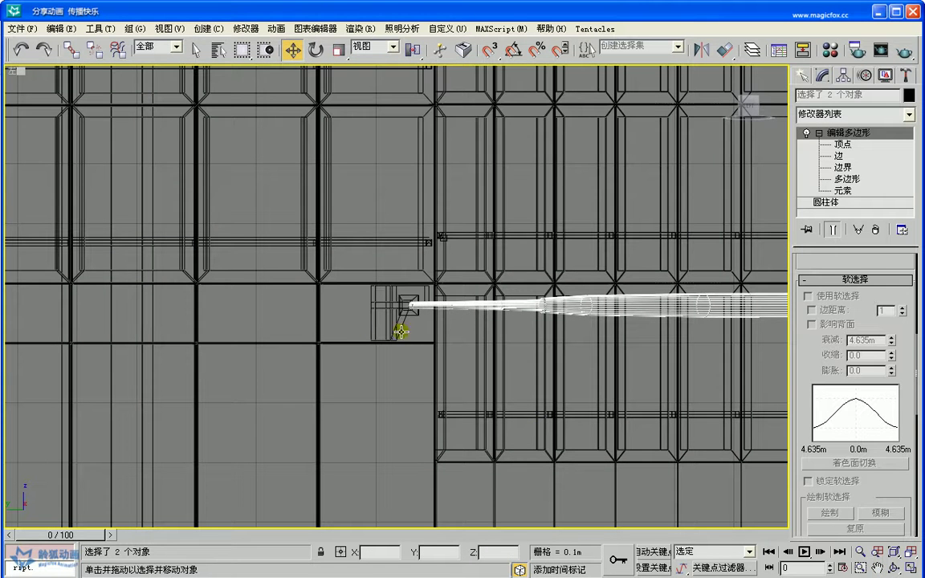
pyautogui.moveTo(344, 319)
pyautogui.keyDown('ctrl'); pyautogui.mouseDown()
pyautogui.moveTo(406, 332)
pyautogui.moveTo(349, 330)
pyautogui.mouseUp(); pyautogui.keyUp('ctrl')
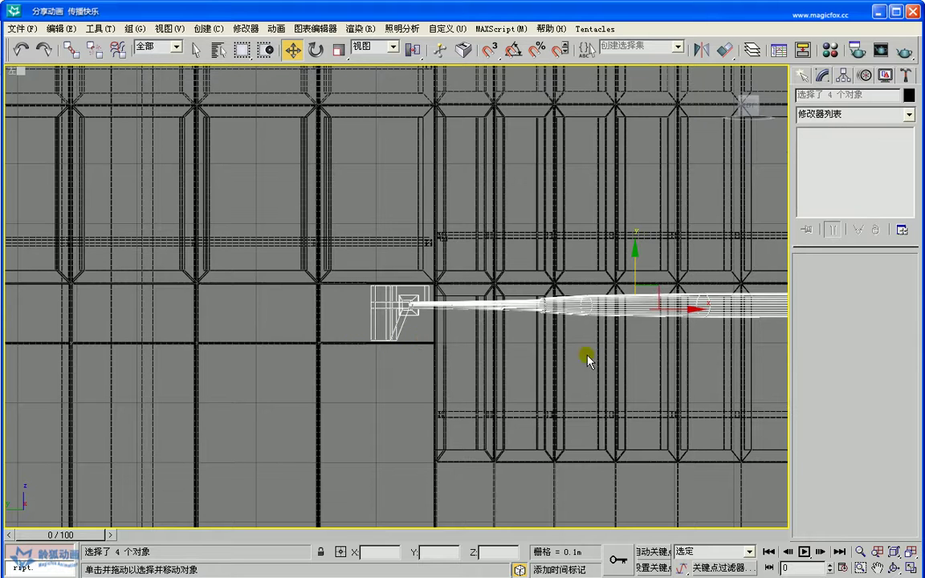
# Clone the selected beams and brackets upward to the next facade band as 8 evenly spaced instances
pyautogui.click(878, 569)
pyautogui.moveTo(543, 265); pyautogui.dragTo(502, 347)
pyautogui.scroll(-6, 502, 351)
pyautogui.moveTo(499, 218); pyautogui.dragTo(496, 282)
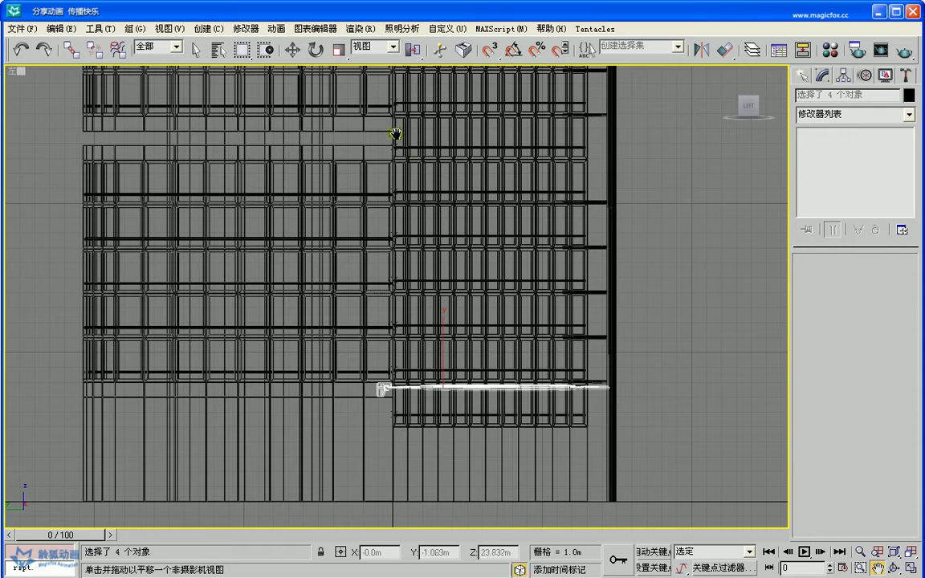
pyautogui.click(290, 51)
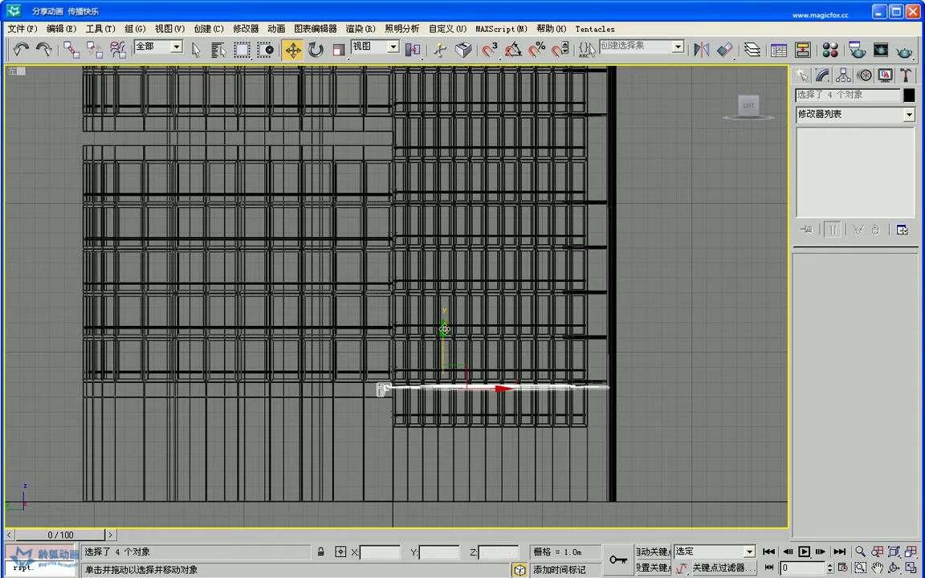
pyautogui.moveTo(441, 342); pyautogui.dragTo(447, 109)
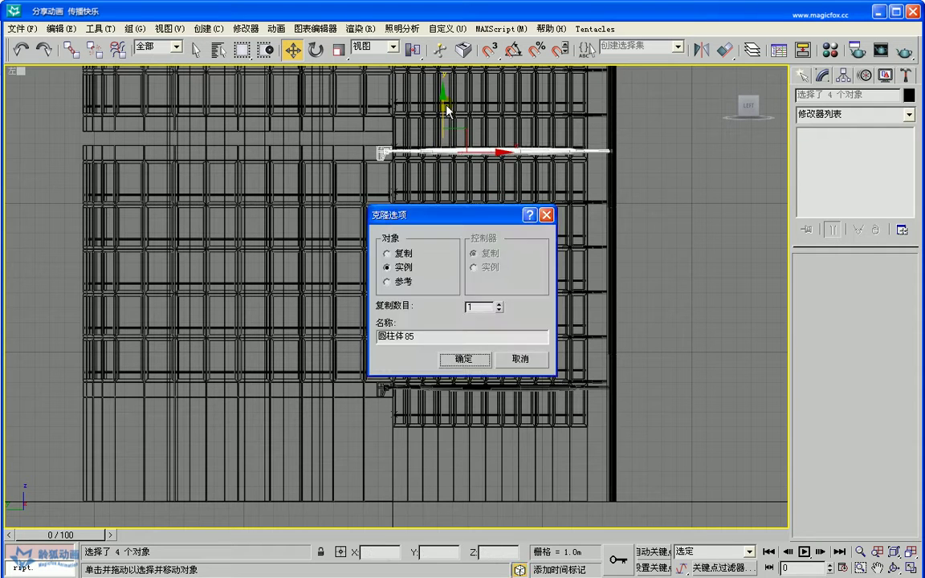
pyautogui.doubleClick(477, 306)
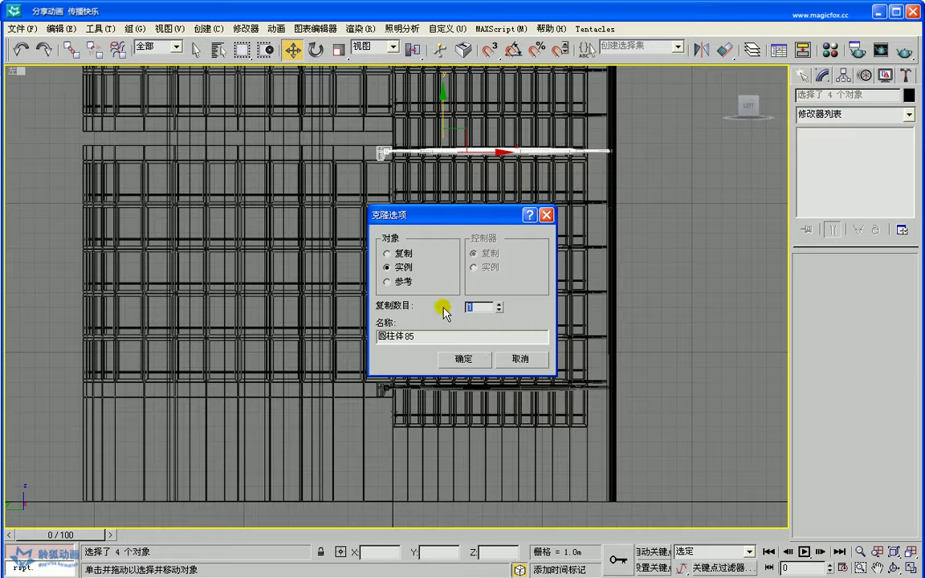
pyautogui.write('8')
pyautogui.click(456, 357)
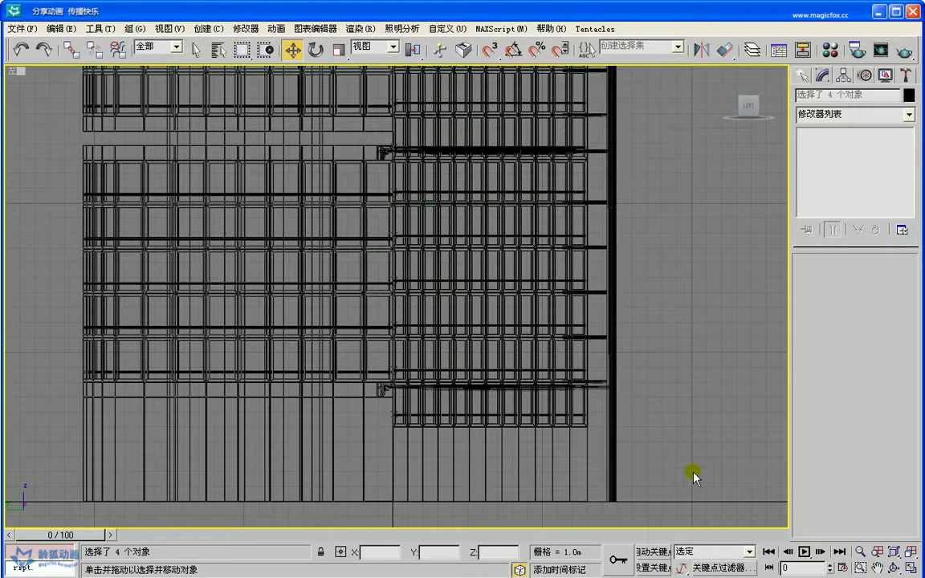
# Move the last copied beam and bracket set vertically so its brackets fit within the plain band between window groups
pyautogui.scroll(-5, 500, 366)
pyautogui.moveTo(340, 276); pyautogui.dragTo(331, 109)
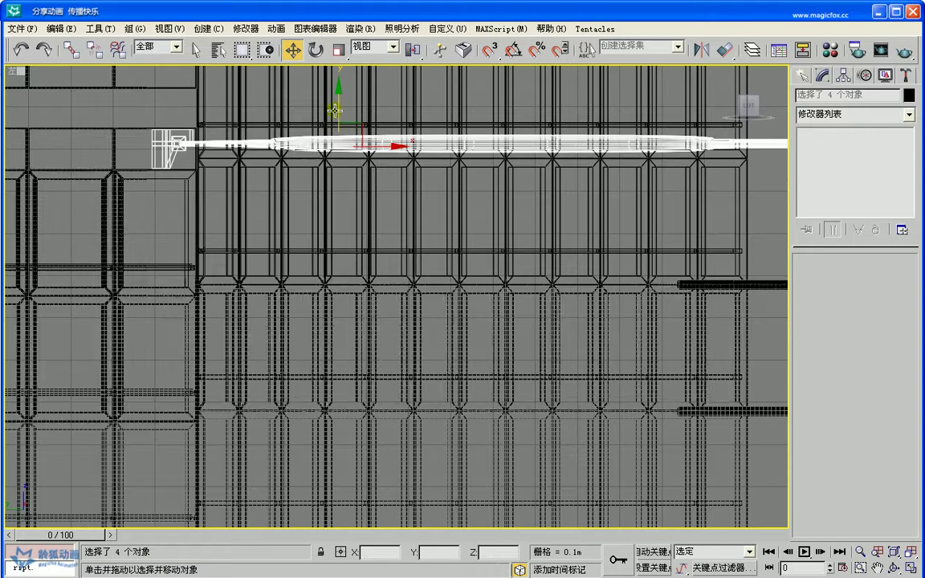
# Select the two beams and two brackets of the next copied set up the tower and raise them to the plain facade band above
pyautogui.click(877, 568)
pyautogui.moveTo(508, 296); pyautogui.dragTo(509, 326)
pyautogui.scroll(-4, 510, 327)
pyautogui.moveTo(469, 298); pyautogui.dragTo(470, 442)
pyautogui.scroll(1, 463, 404)
pyautogui.scroll(2, 463, 404)
pyautogui.moveTo(445, 382); pyautogui.dragTo(441, 393)
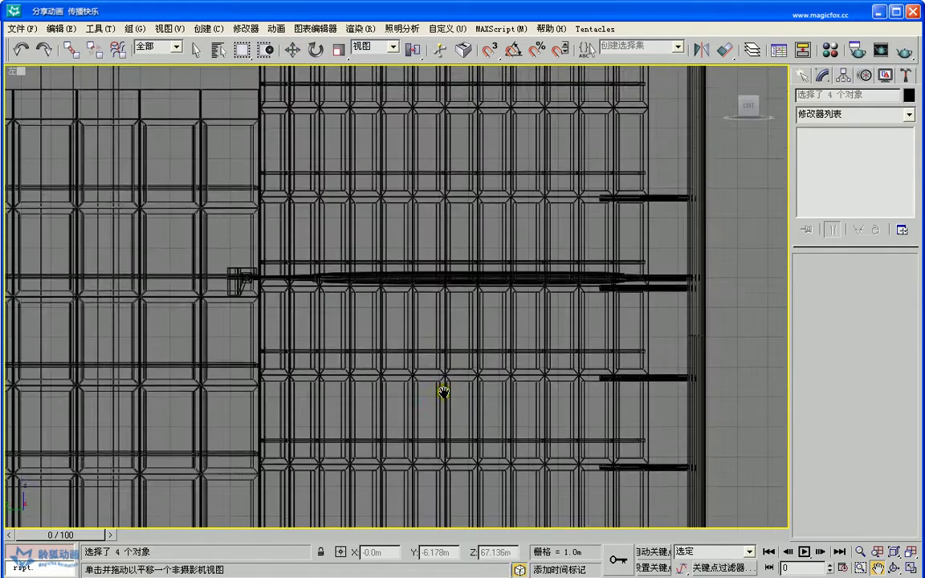
pyautogui.scroll(3, 444, 392)
pyautogui.click(292, 52)
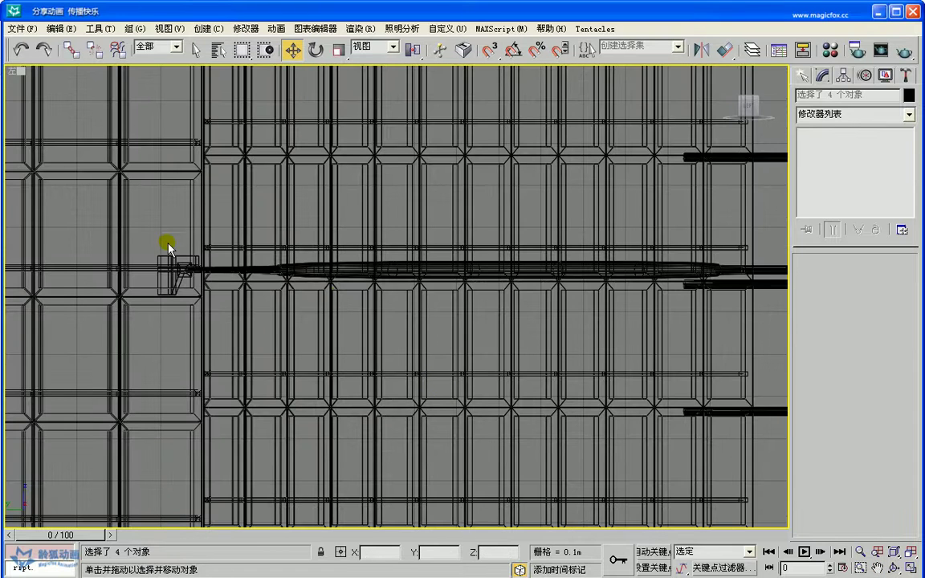
pyautogui.click(182, 282)
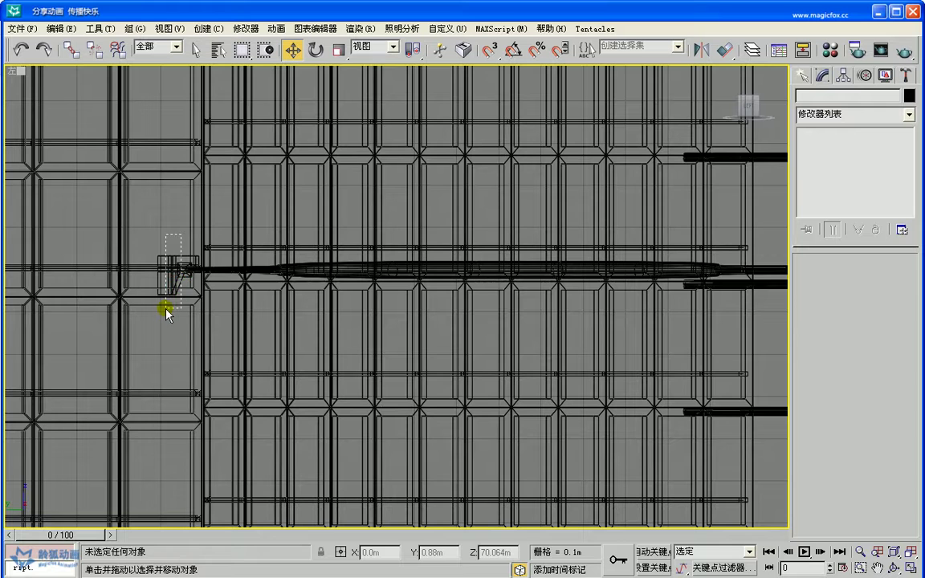
pyautogui.moveTo(165, 309); pyautogui.dragTo(165, 309)
pyautogui.keyDown('alt'); pyautogui.click(151, 268); pyautogui.keyUp('alt')
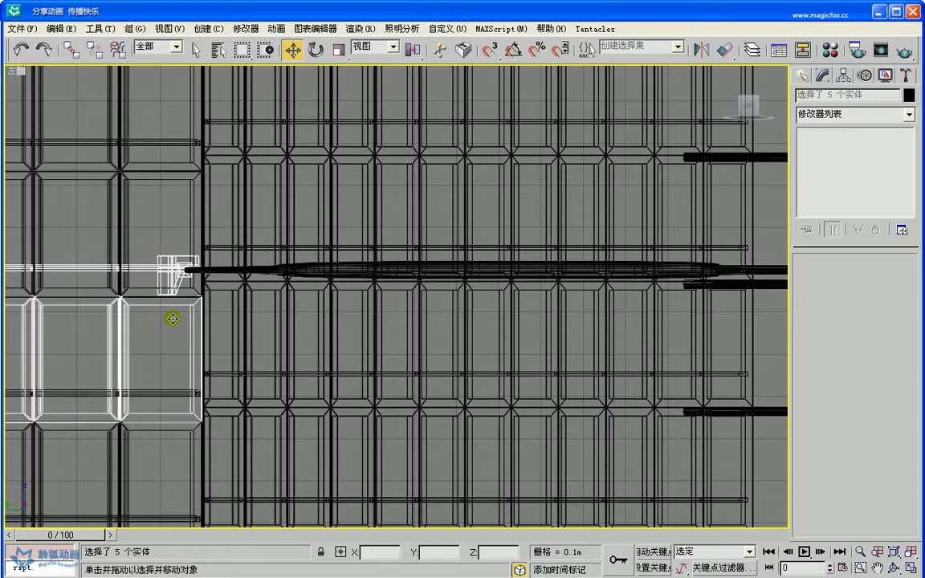
pyautogui.keyDown('alt'); pyautogui.click(165, 302); pyautogui.keyUp('alt')
pyautogui.keyDown('alt'); pyautogui.click(151, 268); pyautogui.keyUp('alt')
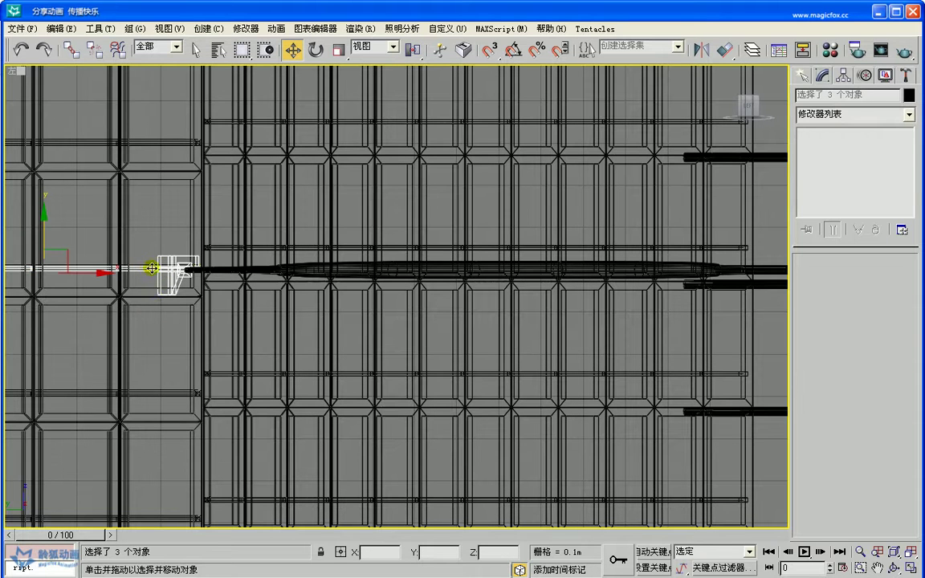
pyautogui.keyDown('alt'); pyautogui.click(149, 271); pyautogui.keyUp('alt')
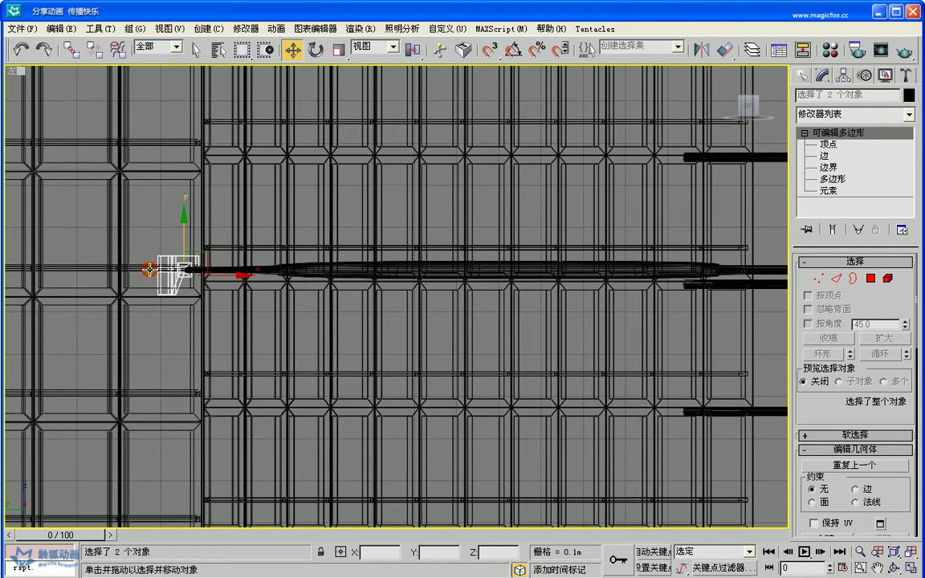
pyautogui.keyDown('ctrl'); pyautogui.click(764, 275); pyautogui.keyUp('ctrl')
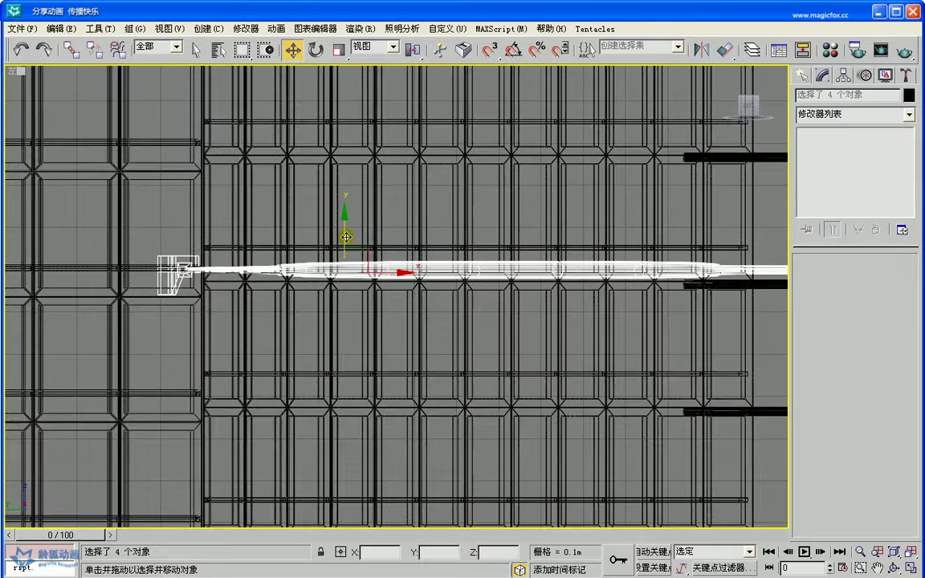
pyautogui.moveTo(346, 237); pyautogui.dragTo(344, 119)
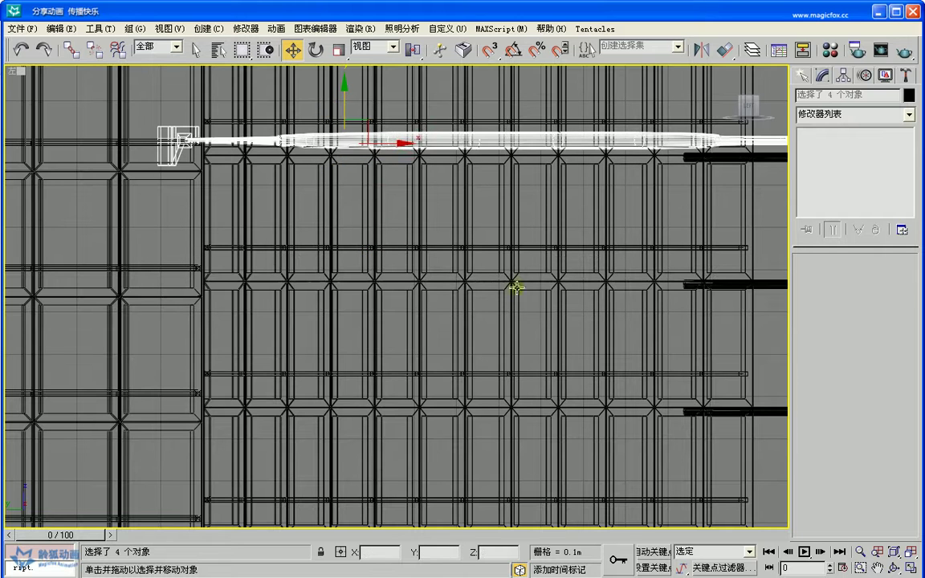
pyautogui.click(876, 567)
pyautogui.moveTo(509, 241); pyautogui.dragTo(533, 470)
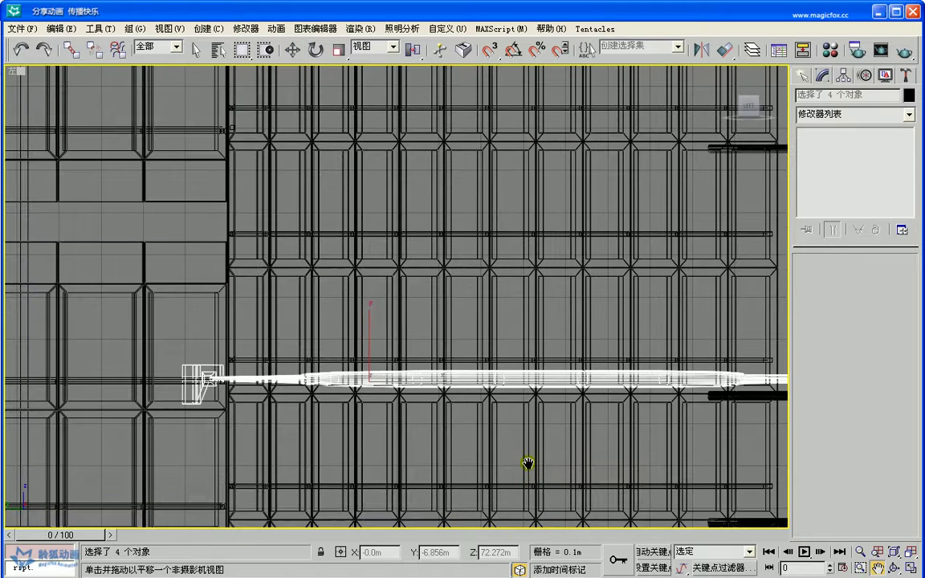
pyautogui.click(294, 51)
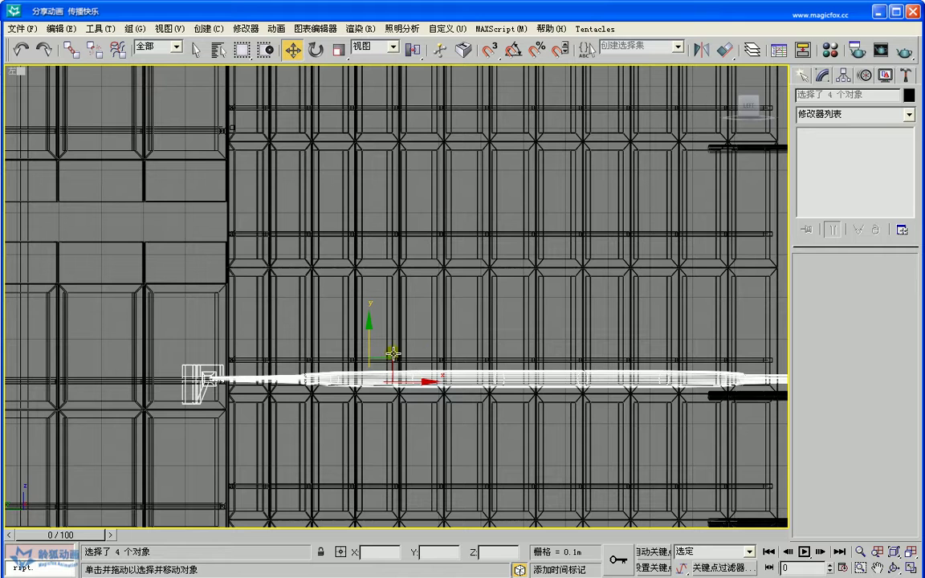
pyautogui.moveTo(371, 346); pyautogui.dragTo(360, 224)
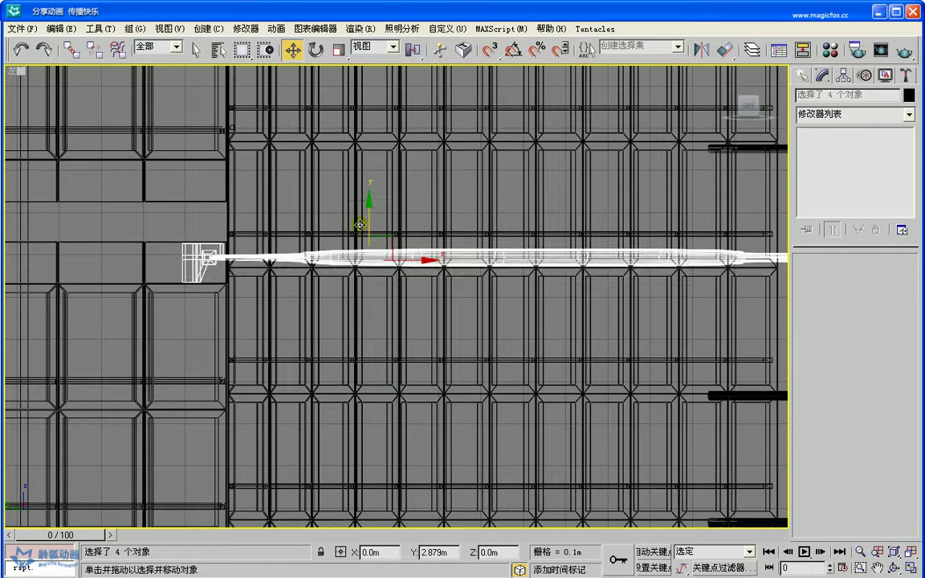
# Select the following higher set of two beams and two brackets and raise it into the plain band beneath the next facade gap
pyautogui.click(877, 567)
pyautogui.moveTo(534, 354); pyautogui.dragTo(531, 459)
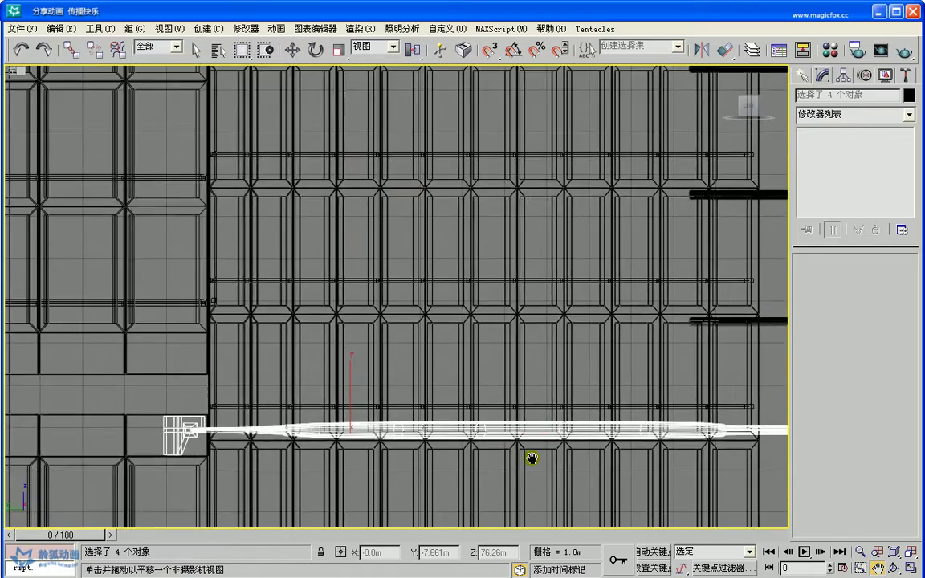
pyautogui.scroll(-4, 529, 458)
pyautogui.moveTo(385, 257); pyautogui.dragTo(373, 326)
pyautogui.scroll(3, 382, 351)
pyautogui.scroll(3, 355, 313)
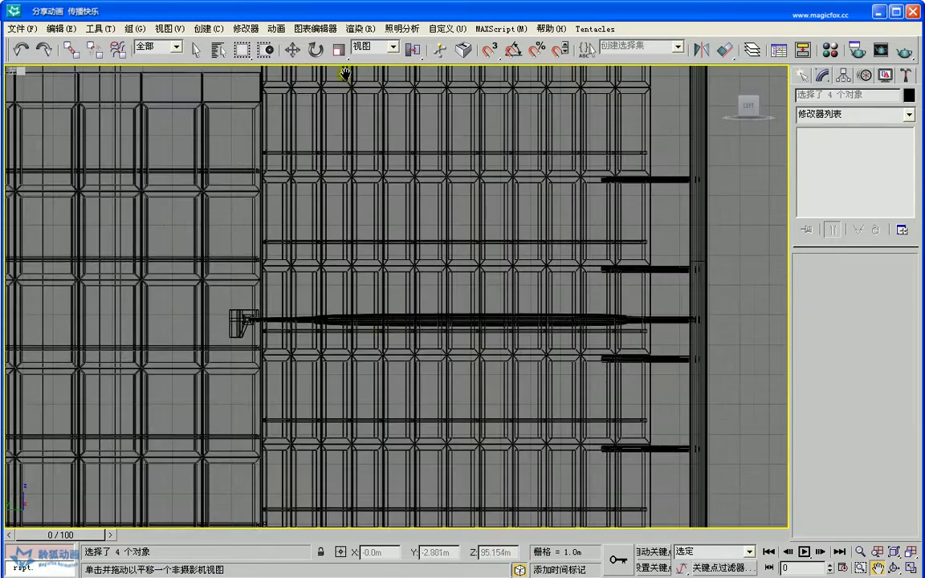
pyautogui.click(292, 50)
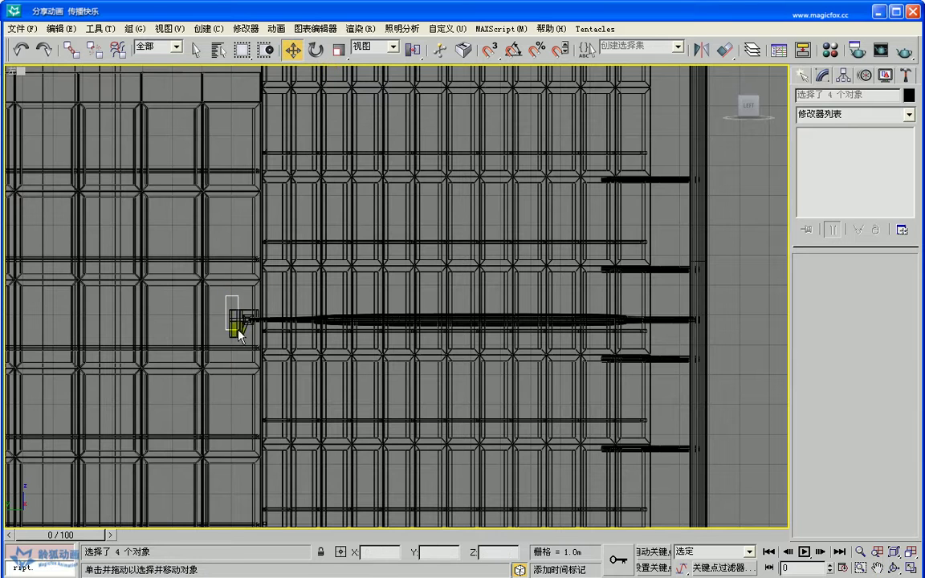
pyautogui.click(249, 346)
pyautogui.click(237, 324)
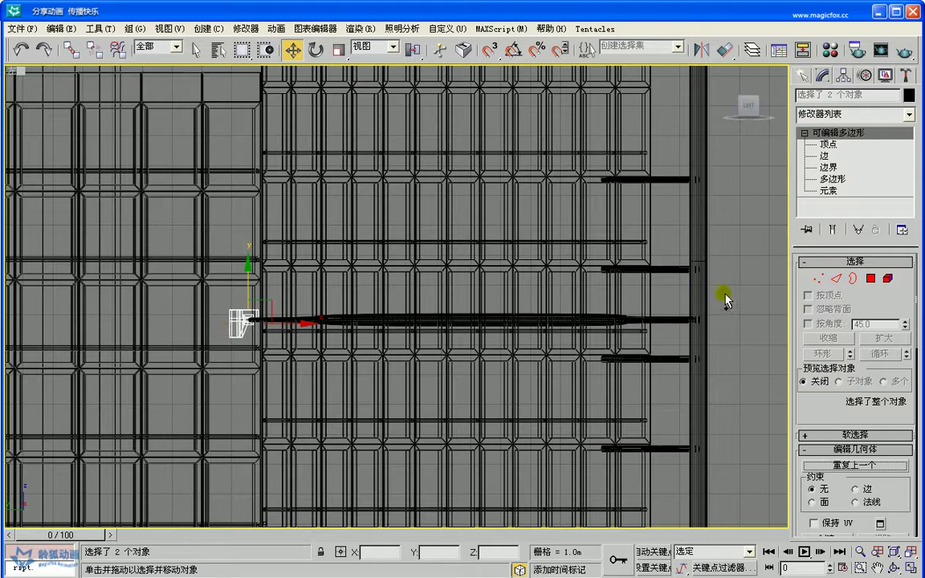
pyautogui.keyDown('ctrl'); pyautogui.click(671, 320); pyautogui.keyUp('ctrl')
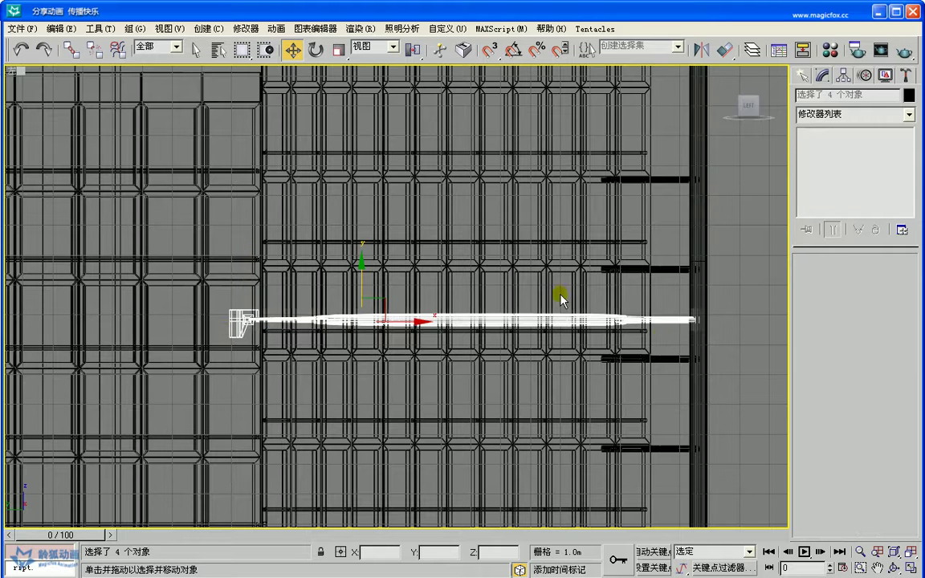
pyautogui.moveTo(368, 280); pyautogui.dragTo(362, 46)
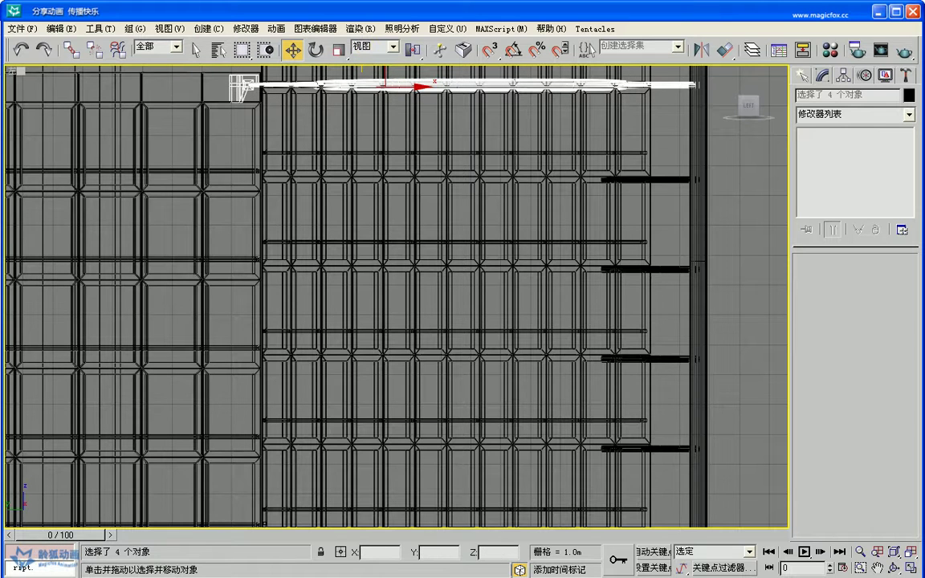
# Select only the beams and brackets of the third set up, without the facade windows, and raise them to their own plain band
pyautogui.click(877, 567)
pyautogui.moveTo(544, 352); pyautogui.dragTo(562, 577)
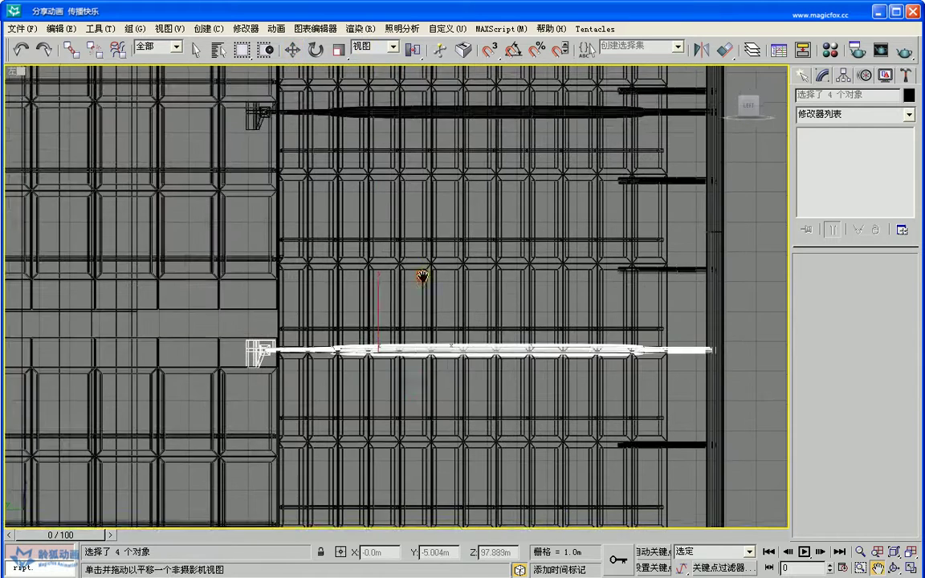
pyautogui.moveTo(427, 254); pyautogui.dragTo(422, 434)
pyautogui.click(292, 50)
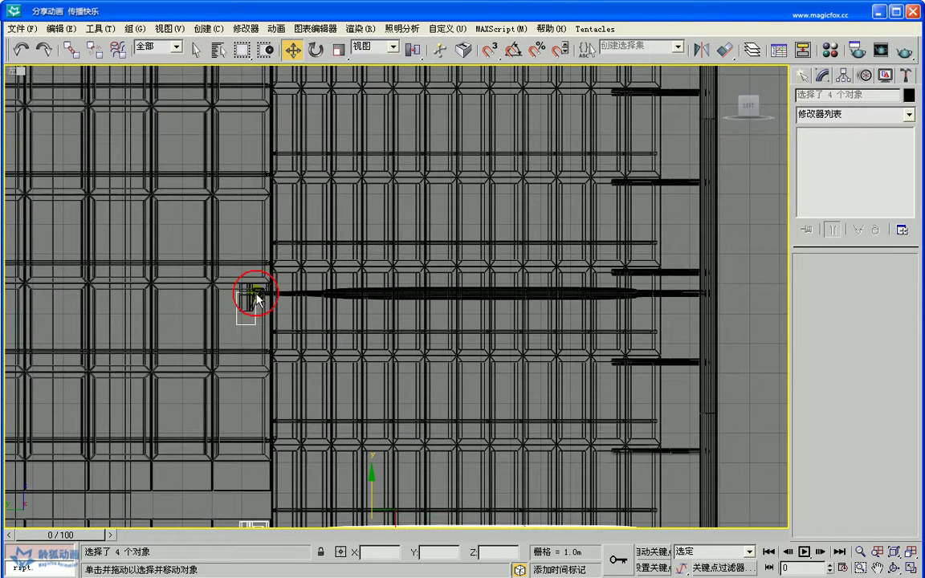
pyautogui.click(265, 276)
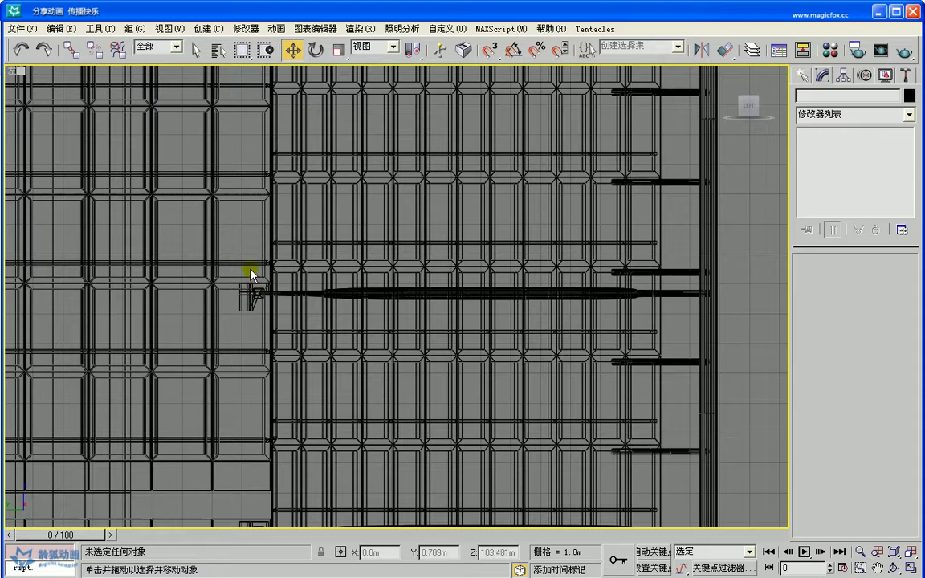
pyautogui.click(245, 311)
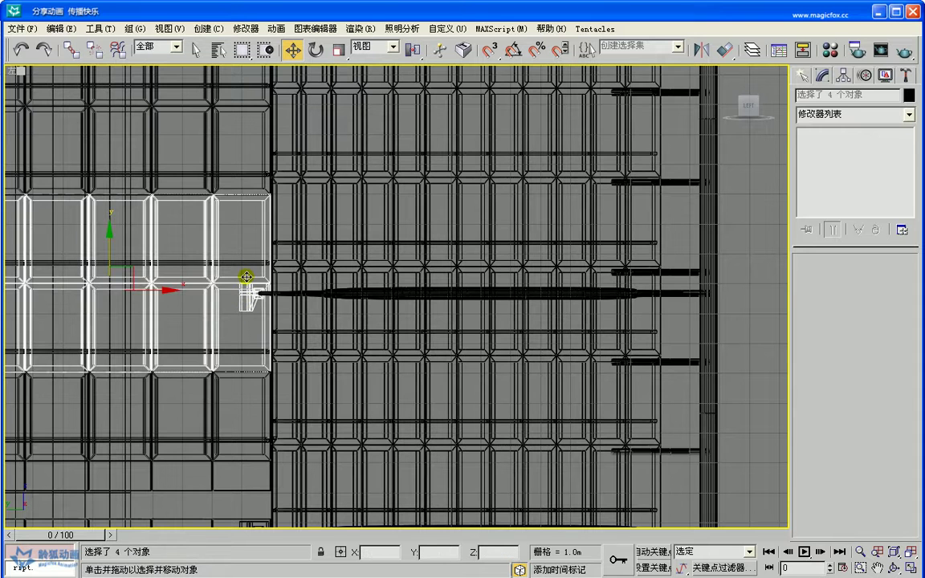
pyautogui.keyDown('alt'); pyautogui.click(246, 280); pyautogui.keyUp('alt')
pyautogui.keyDown('alt'); pyautogui.click(259, 313); pyautogui.keyUp('alt')
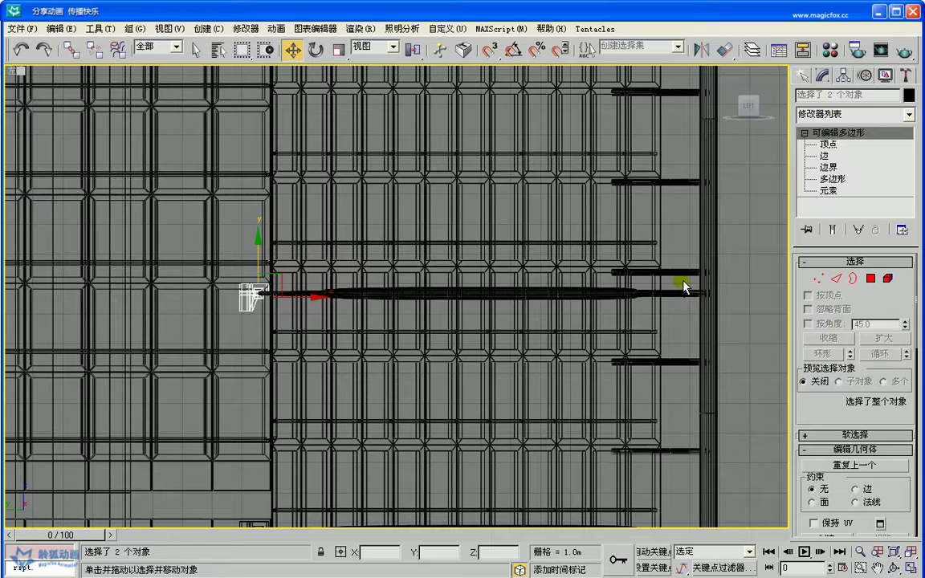
pyautogui.keyDown('ctrl'); pyautogui.moveTo(668, 309); pyautogui.dragTo(667, 309); pyautogui.keyUp('ctrl')
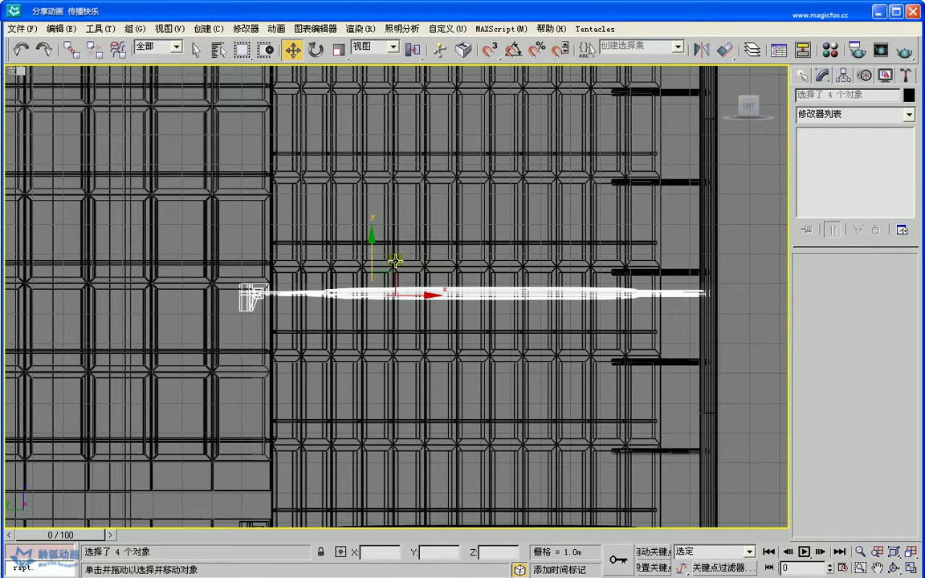
pyautogui.moveTo(372, 245); pyautogui.dragTo(366, 116)
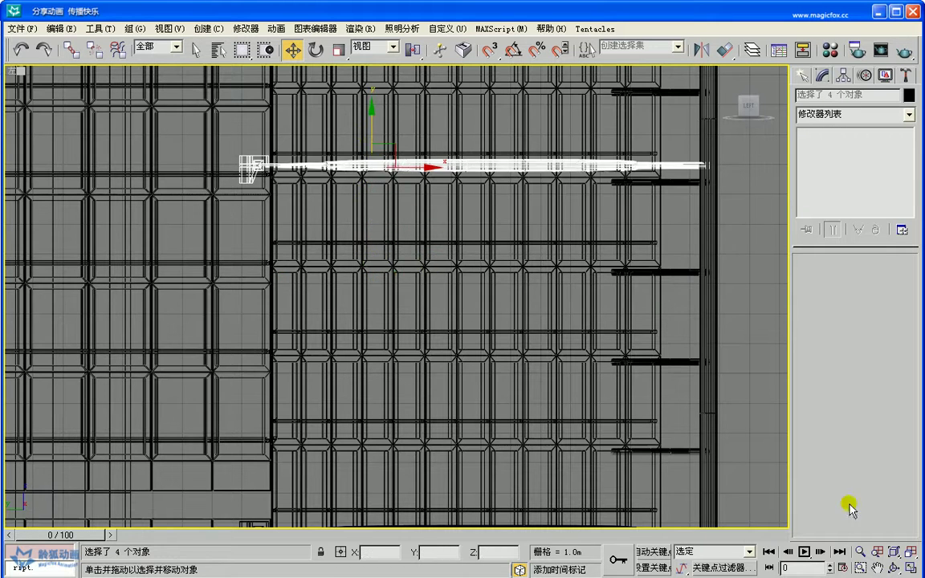
pyautogui.click(877, 568)
pyautogui.moveTo(364, 305); pyautogui.dragTo(339, 315)
pyautogui.click(294, 49)
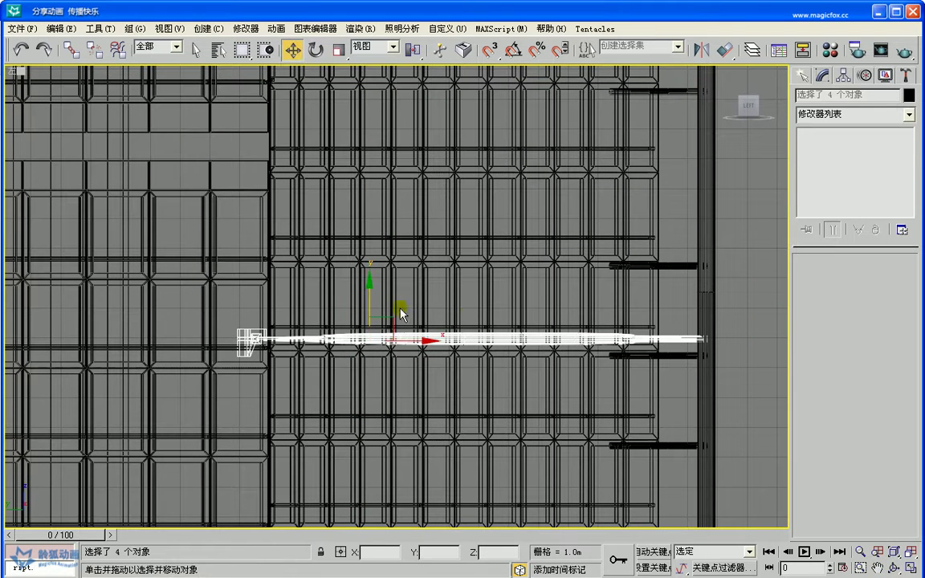
pyautogui.moveTo(369, 308); pyautogui.dragTo(353, 140)
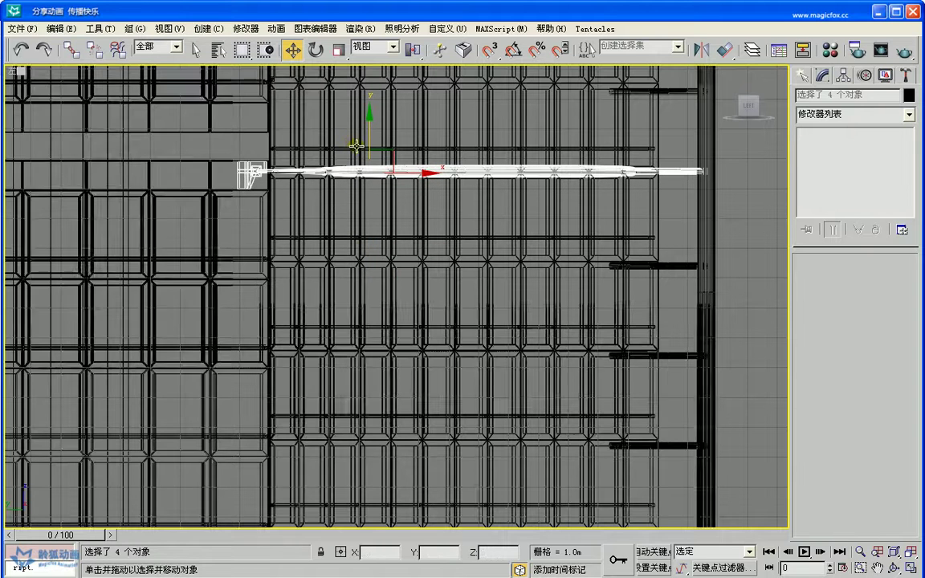
# Clone a single lower tapered beam straight down onto the beam set one facade band below, as 1 independent copy
pyautogui.click(877, 569)
pyautogui.moveTo(507, 319); pyautogui.dragTo(493, 444)
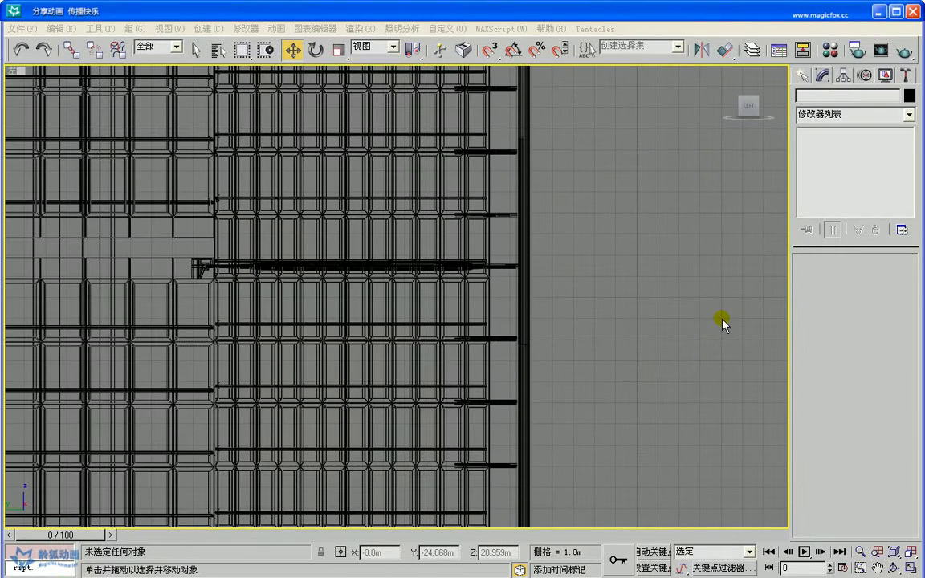
pyautogui.click(475, 263)
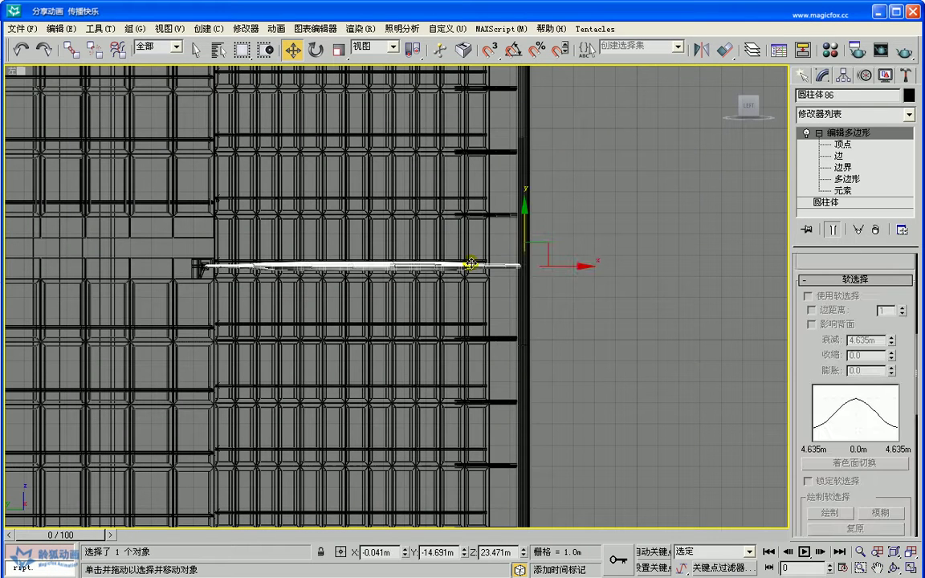
pyautogui.click(877, 568)
pyautogui.moveTo(572, 402); pyautogui.dragTo(592, 317)
pyautogui.moveTo(501, 215); pyautogui.dragTo(510, 191)
pyautogui.click(293, 49)
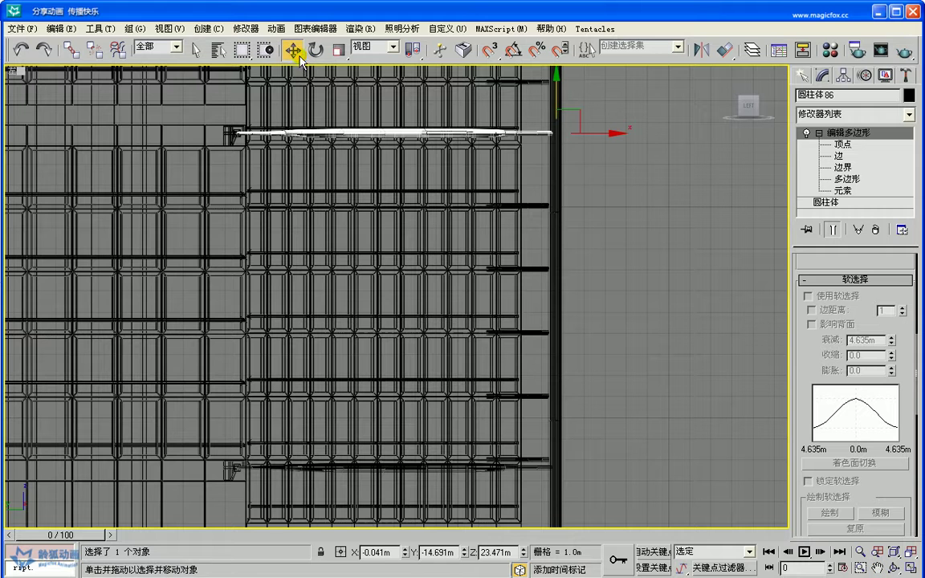
pyautogui.moveTo(559, 97)
pyautogui.keyDown('shift'); pyautogui.mouseDown()
pyautogui.moveTo(548, 197)
pyautogui.moveTo(554, 437)
pyautogui.moveTo(553, 429)
pyautogui.mouseUp(); pyautogui.keyUp('shift')
pyautogui.click(387, 253)
pyautogui.click(459, 360)
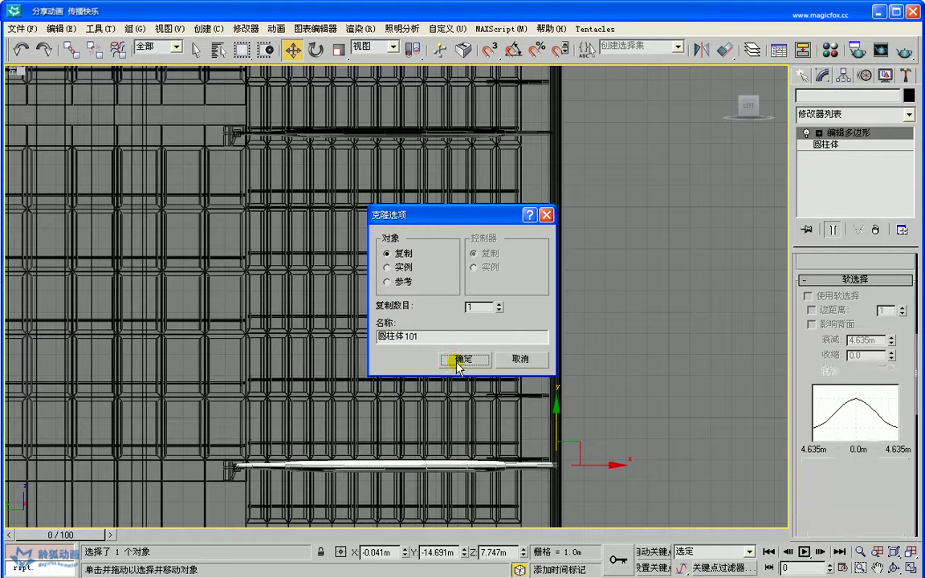
# Rotate the copied beam in the left view to 41.34 degrees on X so it slopes diagonally up from the pole towards the facade
pyautogui.click(315, 51)
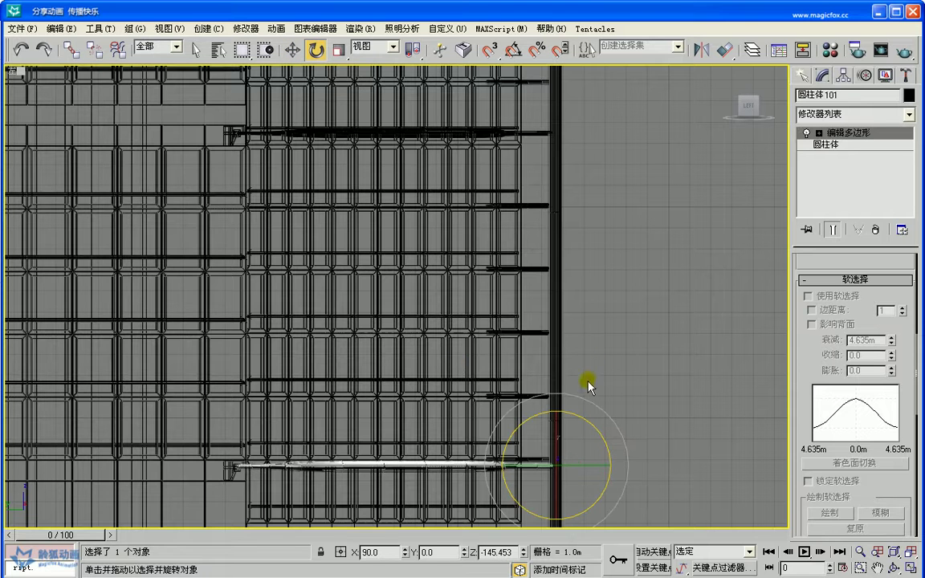
pyautogui.moveTo(588, 404); pyautogui.dragTo(629, 457)
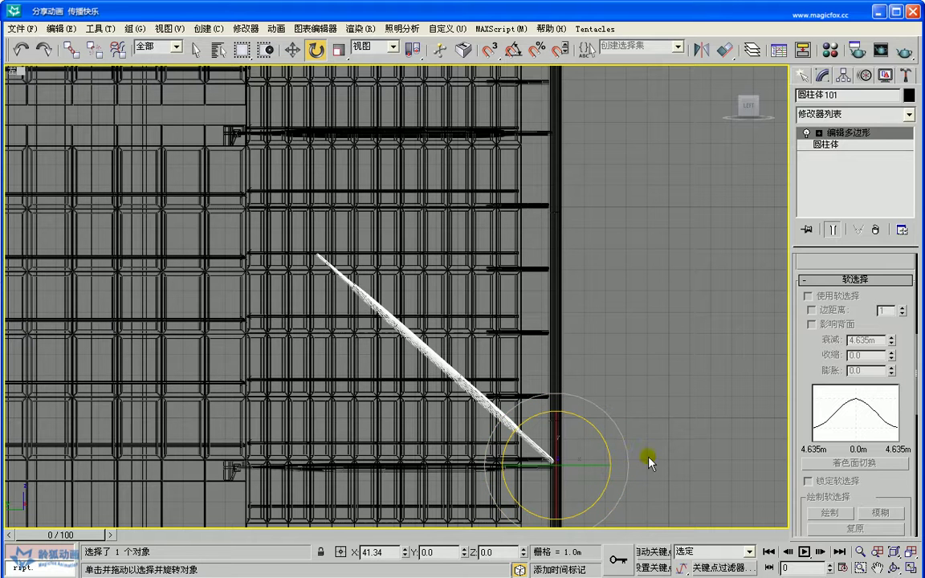
pyautogui.hotkey('ctrl', 'p')
pyautogui.moveTo(652, 421); pyautogui.dragTo(655, 404)
pyautogui.moveTo(583, 383); pyautogui.dragTo(589, 385)
# Lengthen the diagonal brace's base cylinder to 25.655 m and rotate it a further 4.58 degrees on X to meet the upper bracket
pyautogui.hotkey('ctrl', 'alt', 'h')
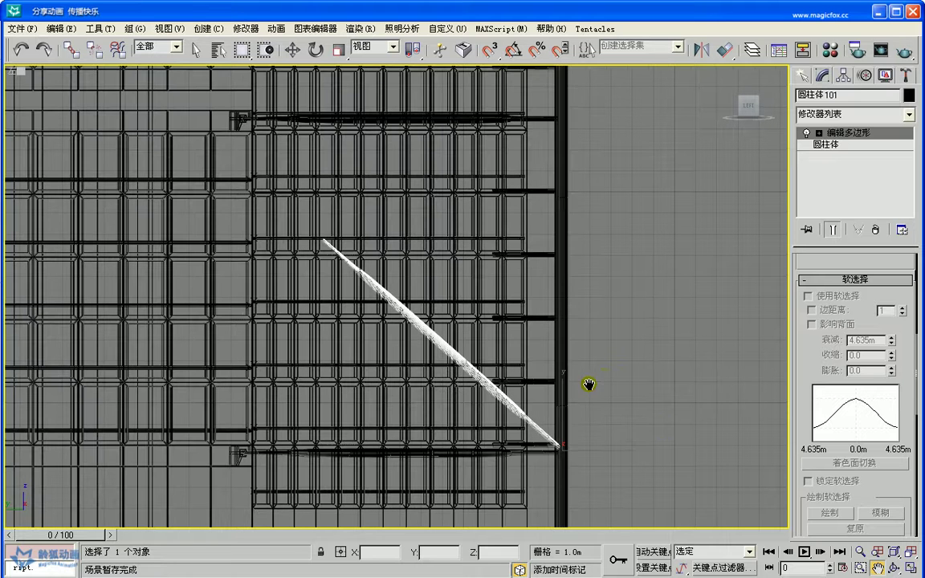
pyautogui.click(835, 145)
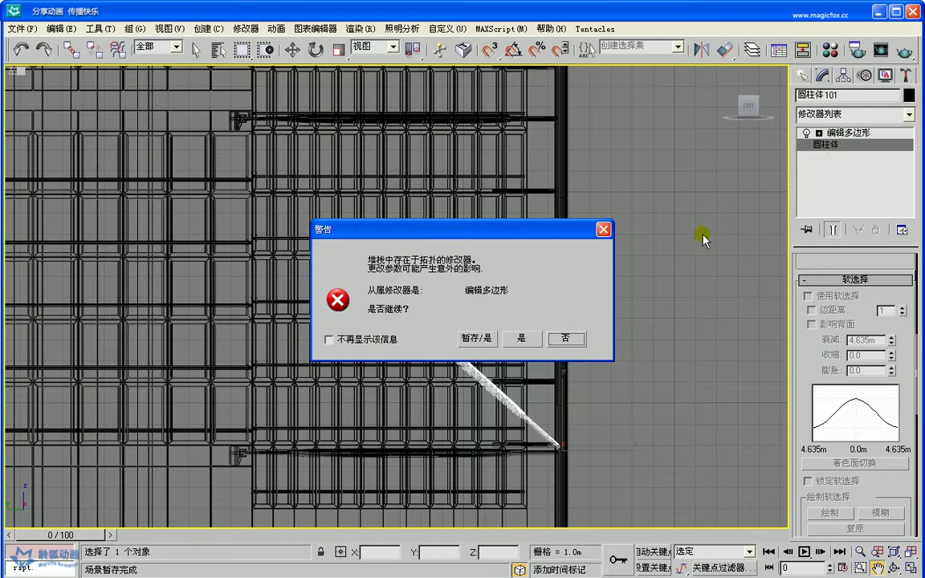
pyautogui.click(472, 338)
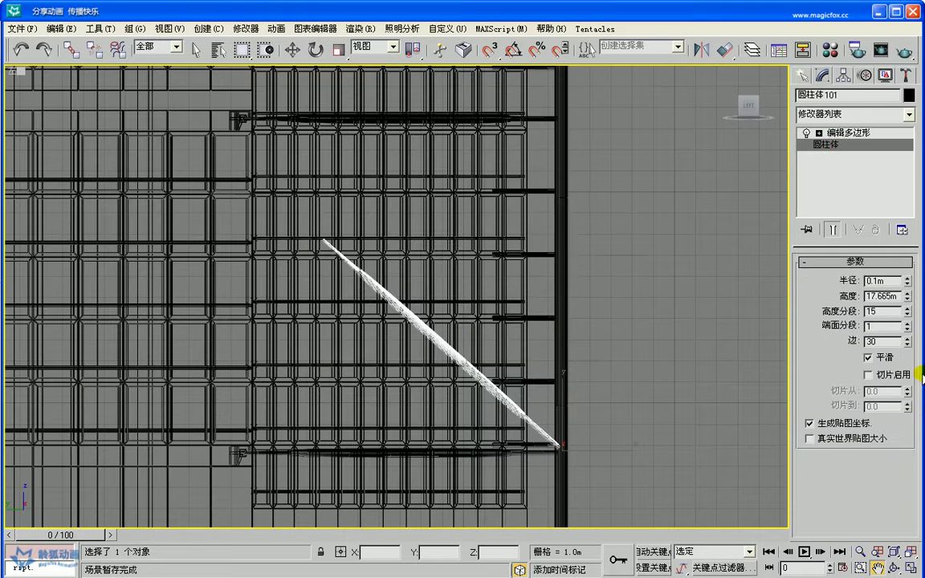
pyautogui.moveTo(908, 299); pyautogui.dragTo(908, 269)
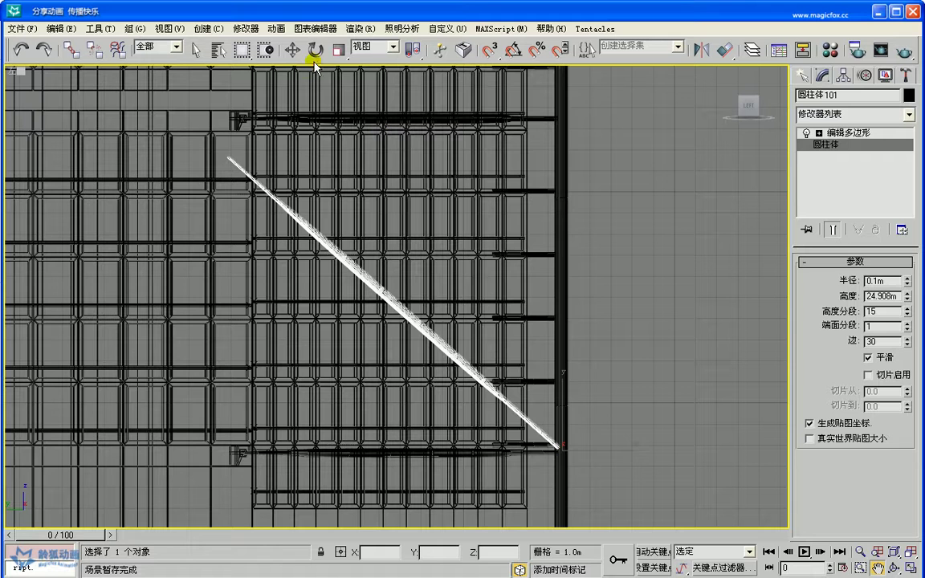
pyautogui.click(316, 50)
pyautogui.moveTo(584, 377); pyautogui.dragTo(591, 376)
pyautogui.moveTo(908, 299); pyautogui.dragTo(907, 297)
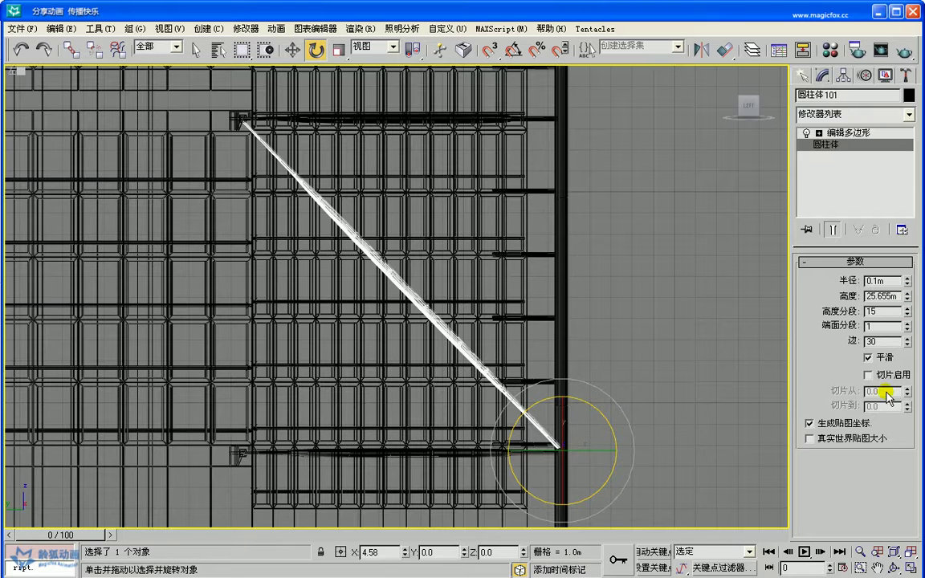
# Rotate the brace -10.18 degrees on Z in the top view so it lines up with the tapered beam towards the bracket
pyautogui.press('t')
pyautogui.moveTo(589, 391); pyautogui.dragTo(589, 391, button='middle')
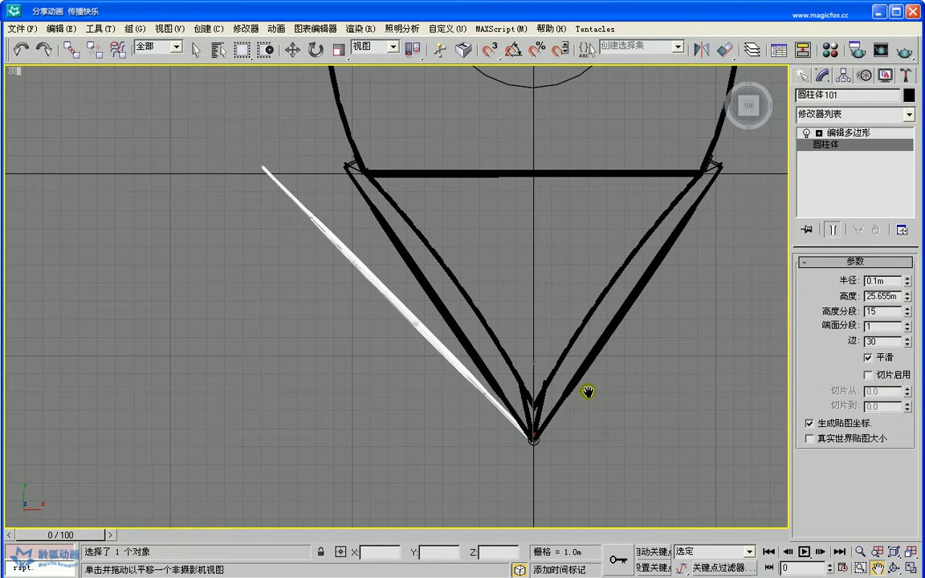
pyautogui.click(317, 54)
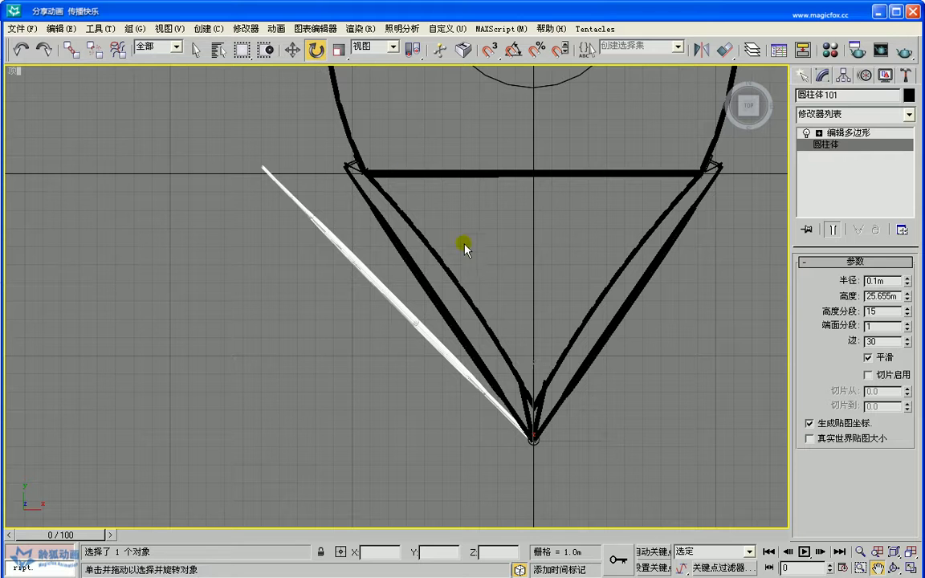
pyautogui.moveTo(559, 372); pyautogui.dragTo(578, 365)
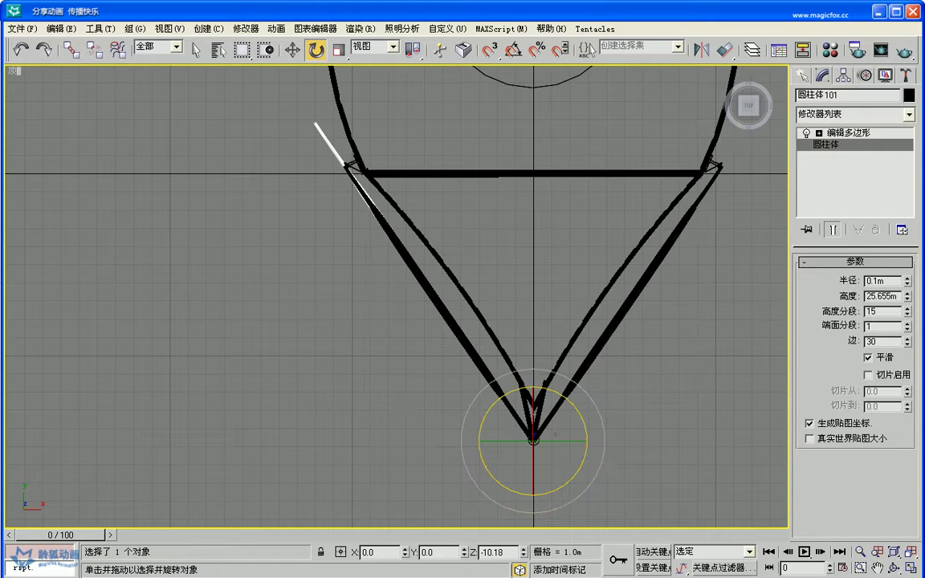
# Set the brace cylinder's height to 23.503 m so that its tip ends at the bracket
pyautogui.moveTo(908, 296); pyautogui.dragTo(908, 312)
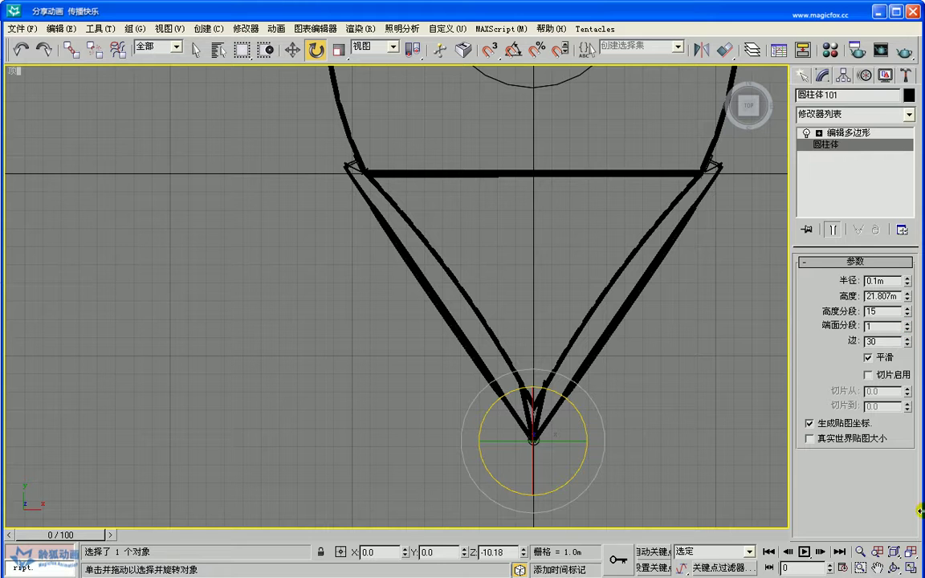
pyautogui.click(879, 567)
pyautogui.moveTo(453, 207); pyautogui.dragTo(443, 245)
pyautogui.scroll(10, 442, 246)
pyautogui.moveTo(468, 335); pyautogui.dragTo(486, 356)
pyautogui.scroll(2, 396, 285)
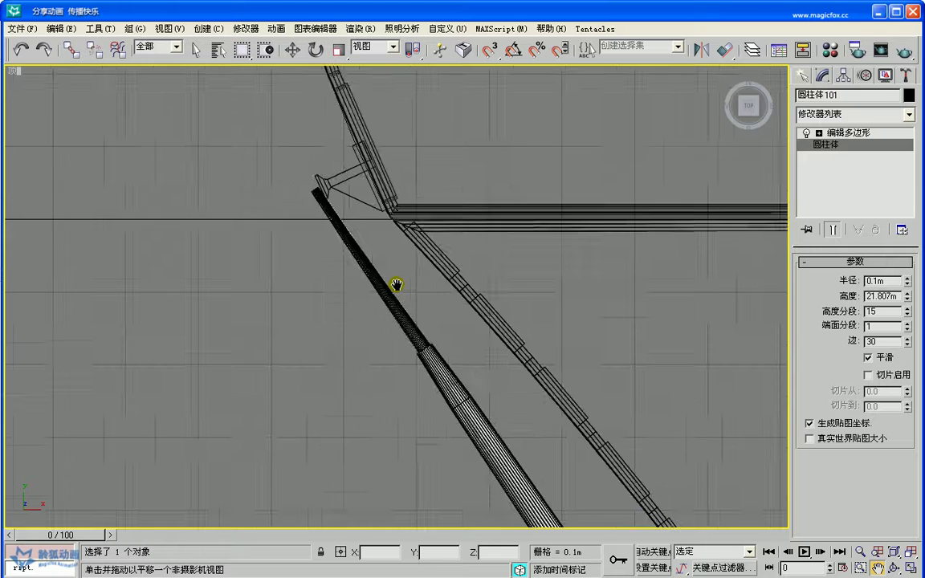
pyautogui.scroll(3, 396, 285)
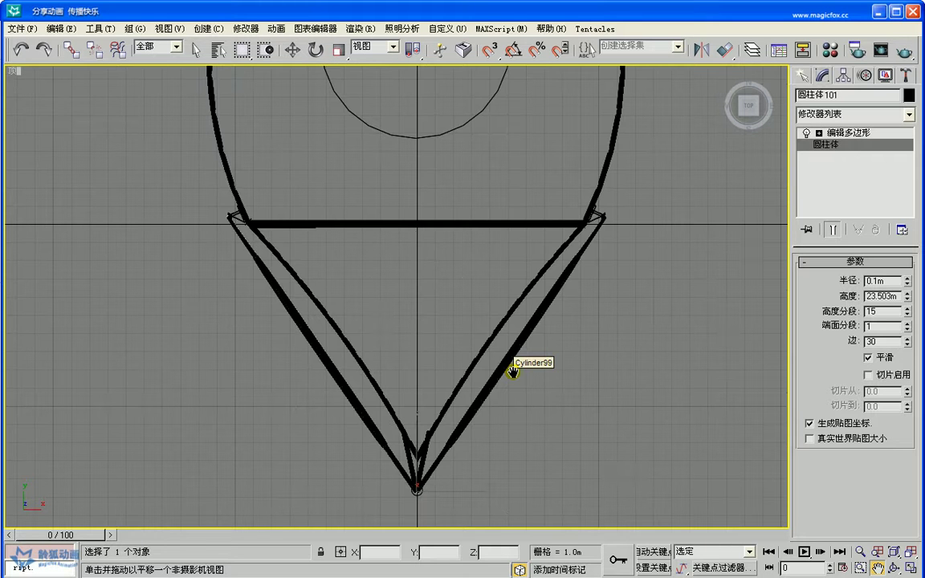
# Mirror the diagonal brace across the X axis as an instance with 0.0 m offset for the opposite side
pyautogui.click(293, 51)
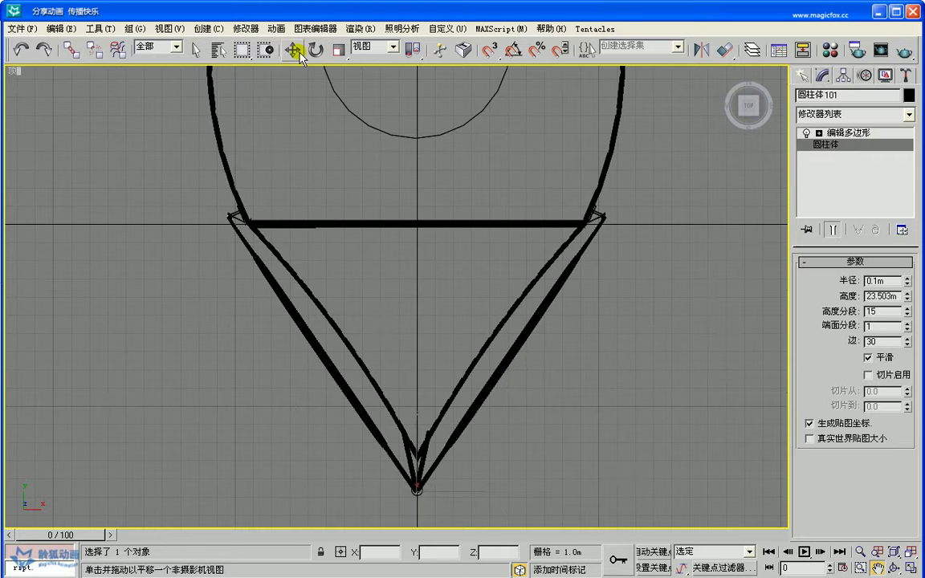
pyautogui.click(700, 51)
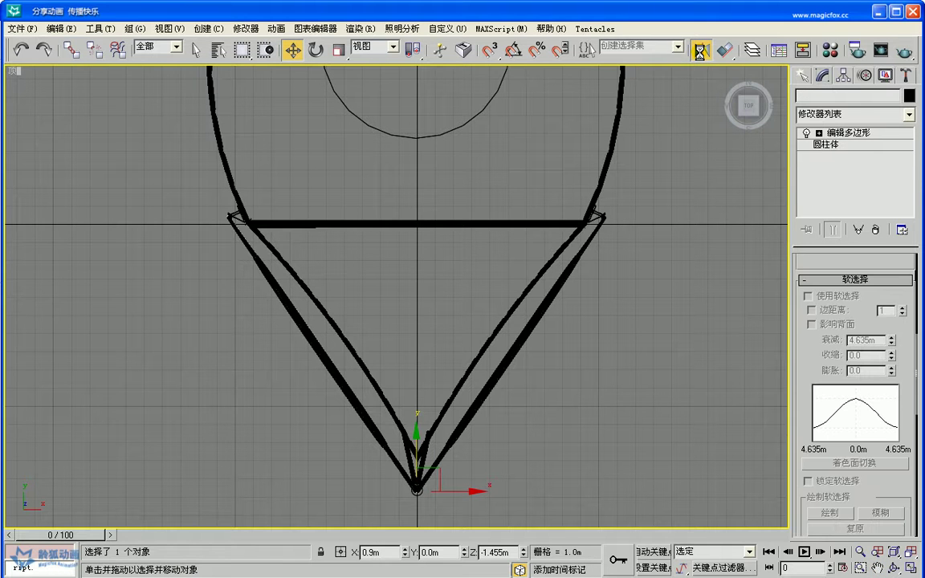
pyautogui.moveTo(412, 180); pyautogui.dragTo(674, 212)
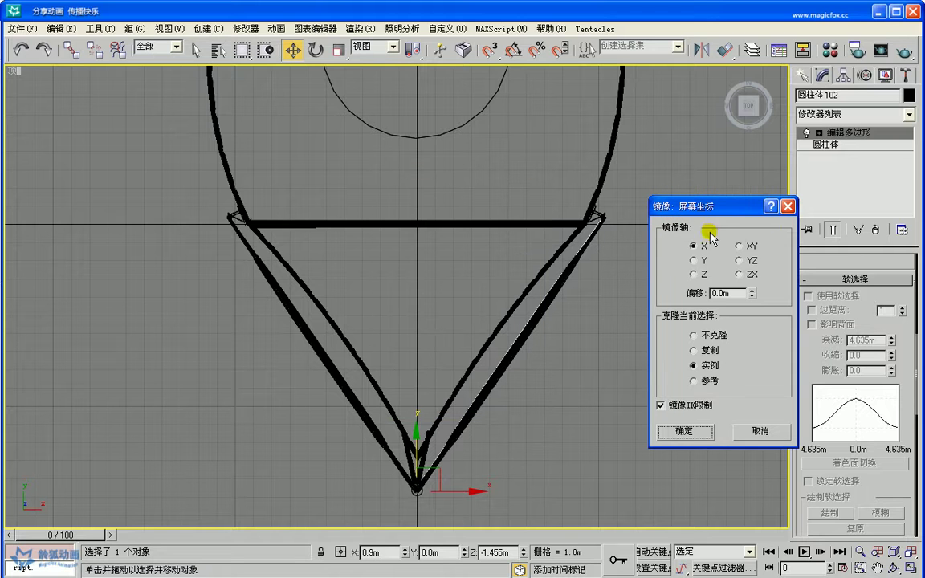
pyautogui.click(696, 434)
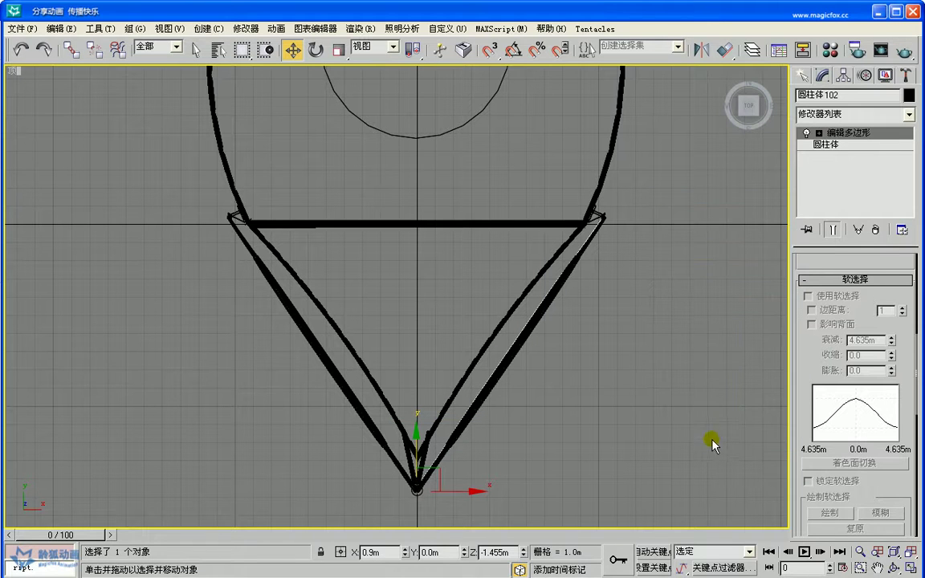
# Select both mirrored diagonal braces together in the left view
pyautogui.click(910, 567)
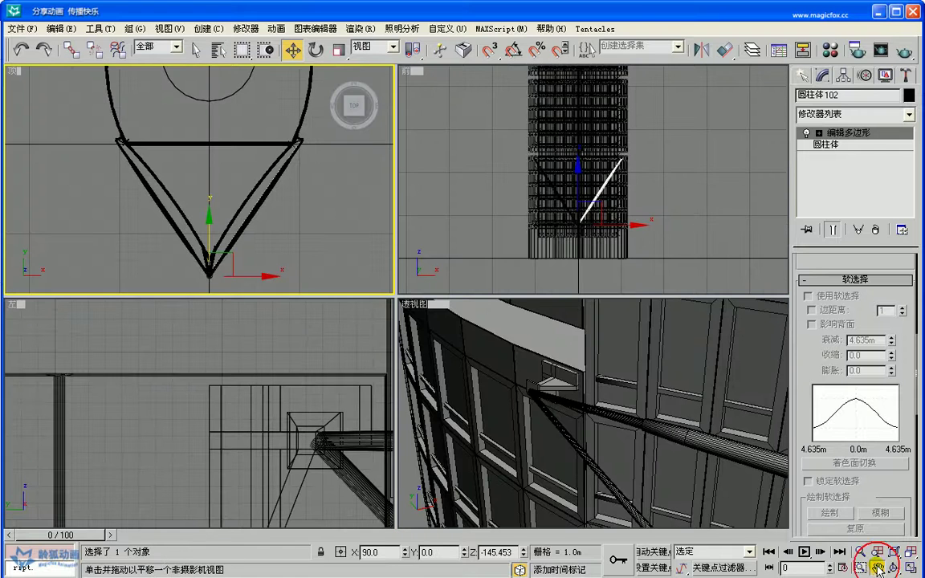
pyautogui.click(313, 423)
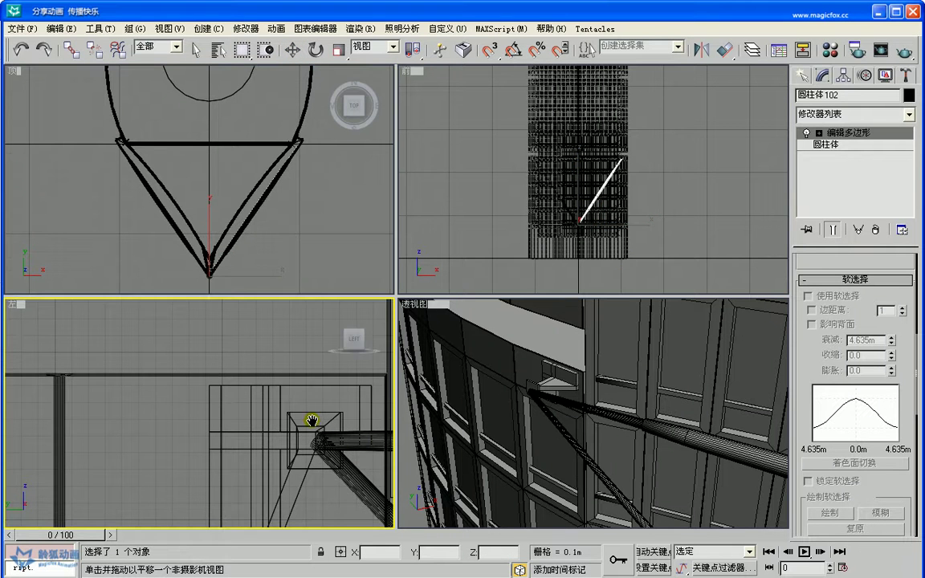
pyautogui.scroll(-10, 314, 423)
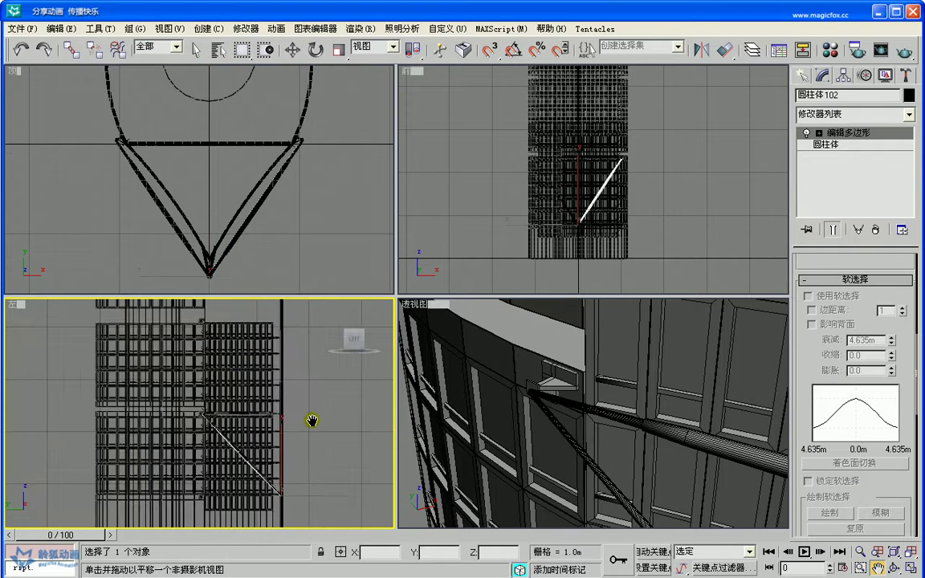
pyautogui.click(911, 567)
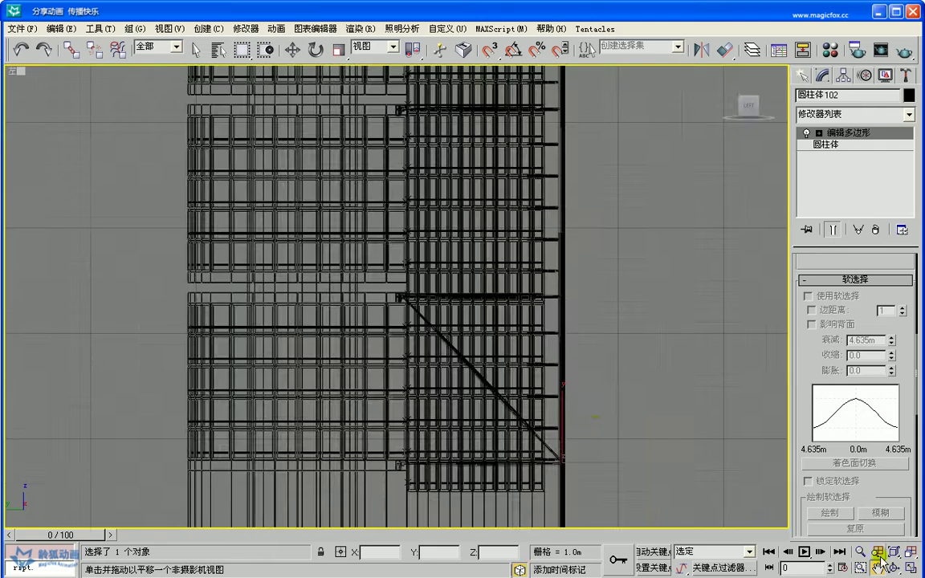
pyautogui.scroll(5, 607, 385)
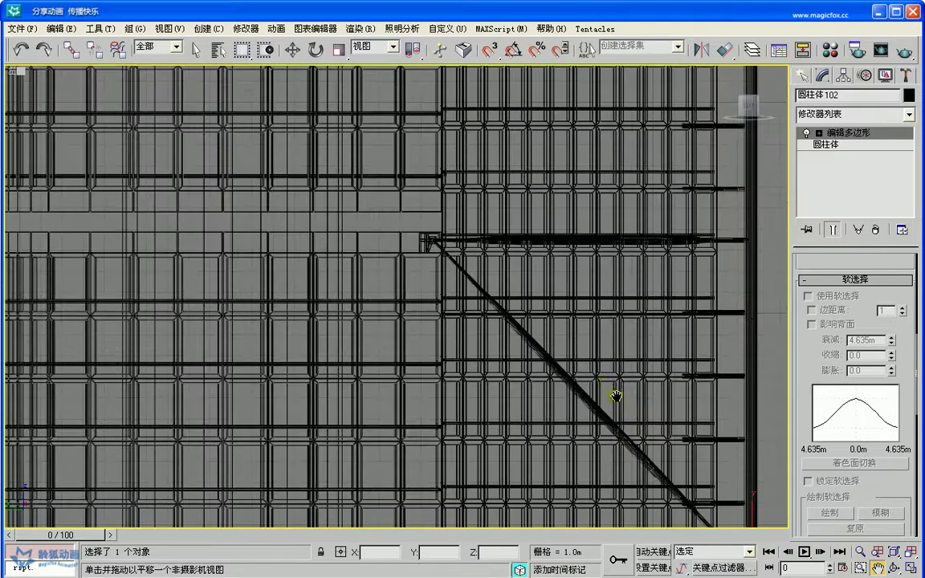
pyautogui.moveTo(615, 396); pyautogui.dragTo(430, 279)
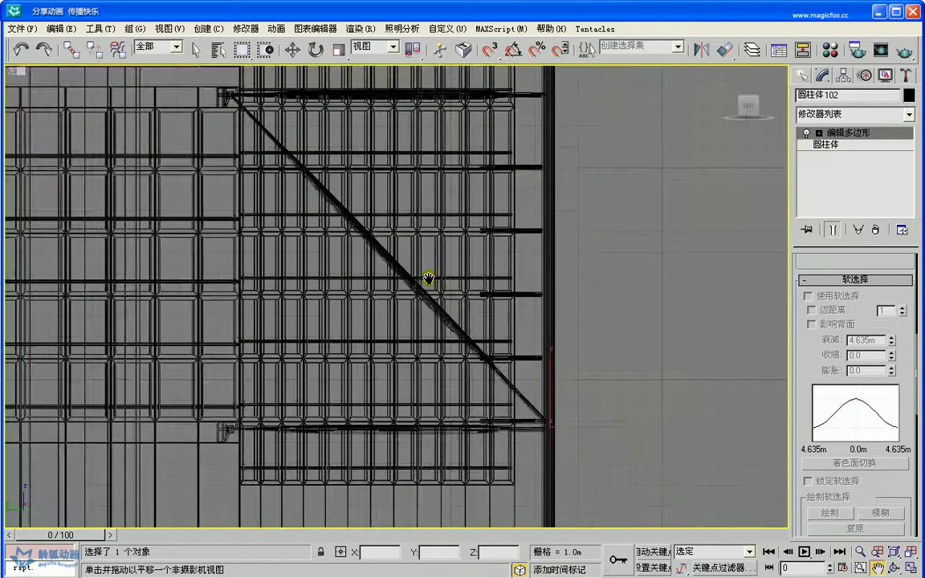
pyautogui.click(292, 50)
pyautogui.click(513, 290)
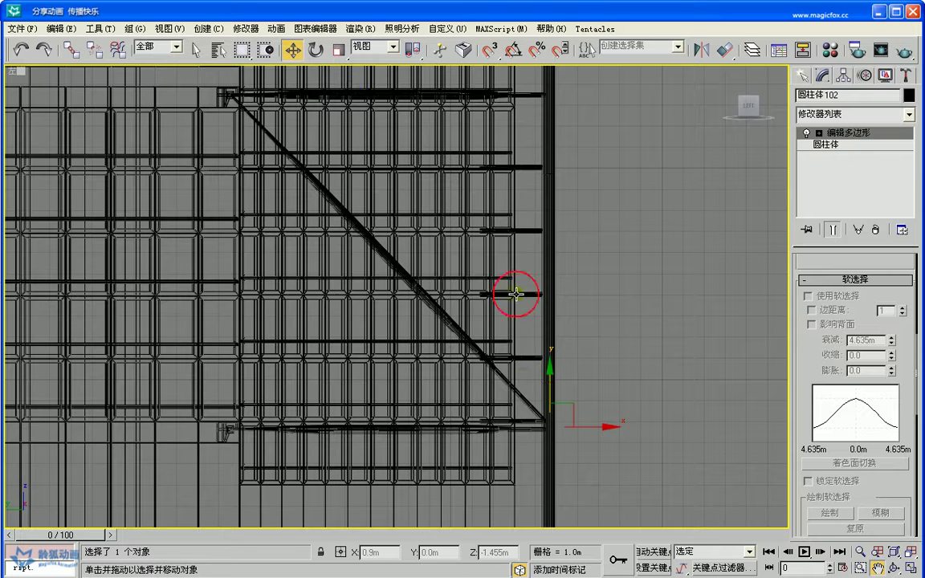
pyautogui.keyDown('ctrl'); pyautogui.click(523, 409); pyautogui.keyUp('ctrl')
# Clone the two braces straight up by one facade band as 7 instances
pyautogui.click(880, 568)
pyautogui.moveTo(416, 234); pyautogui.dragTo(506, 429)
pyautogui.scroll(-6, 506, 429)
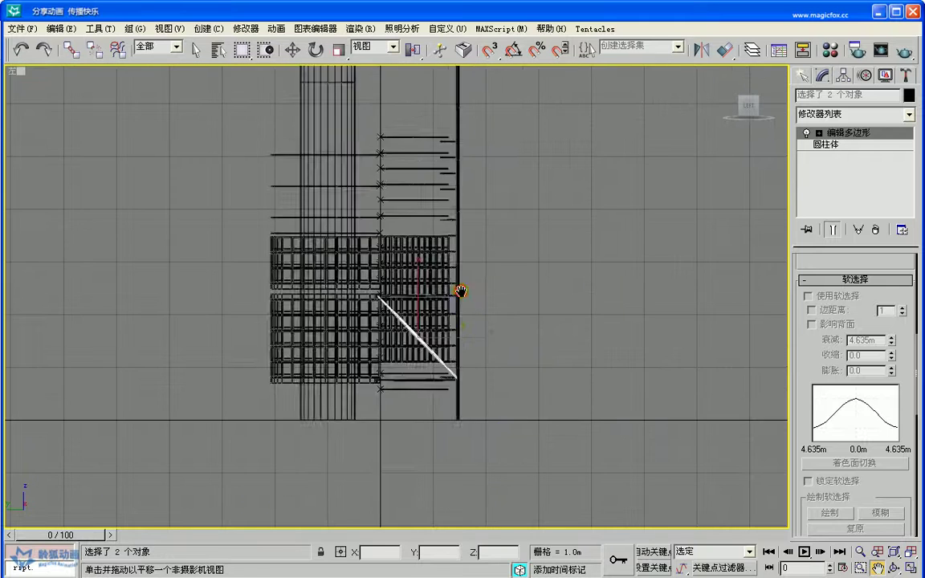
pyautogui.moveTo(463, 293); pyautogui.dragTo(459, 325)
pyautogui.scroll(3, 458, 325)
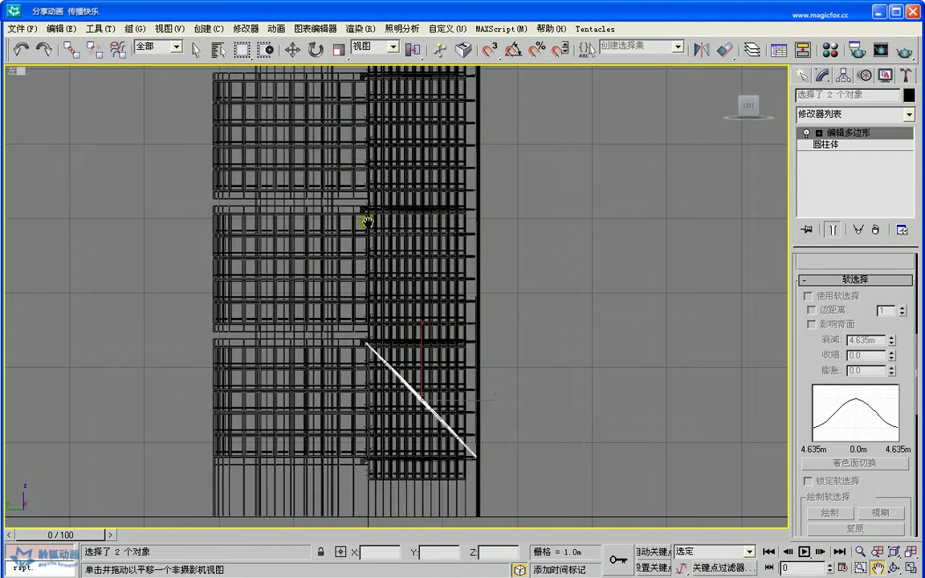
pyautogui.click(292, 50)
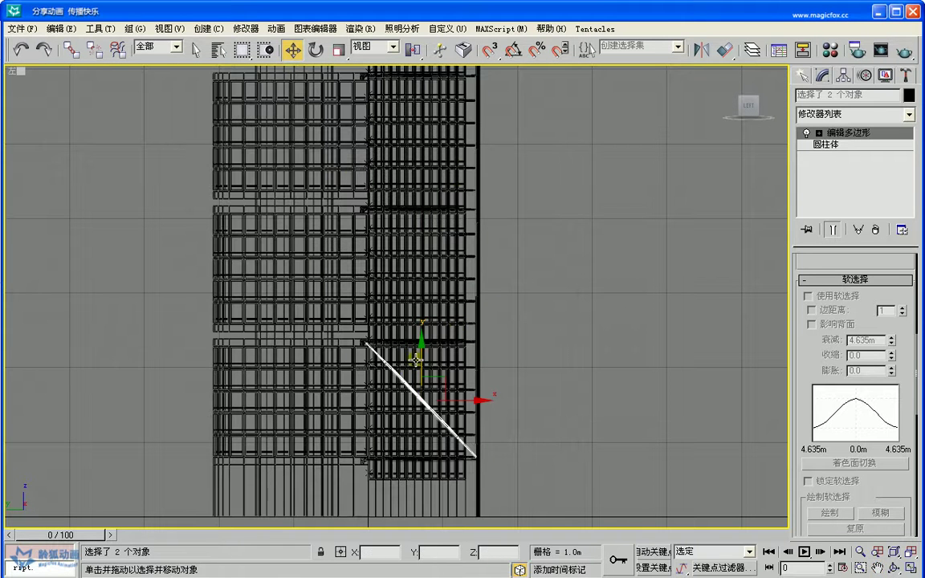
pyautogui.moveTo(420, 341); pyautogui.dragTo(422, 225)
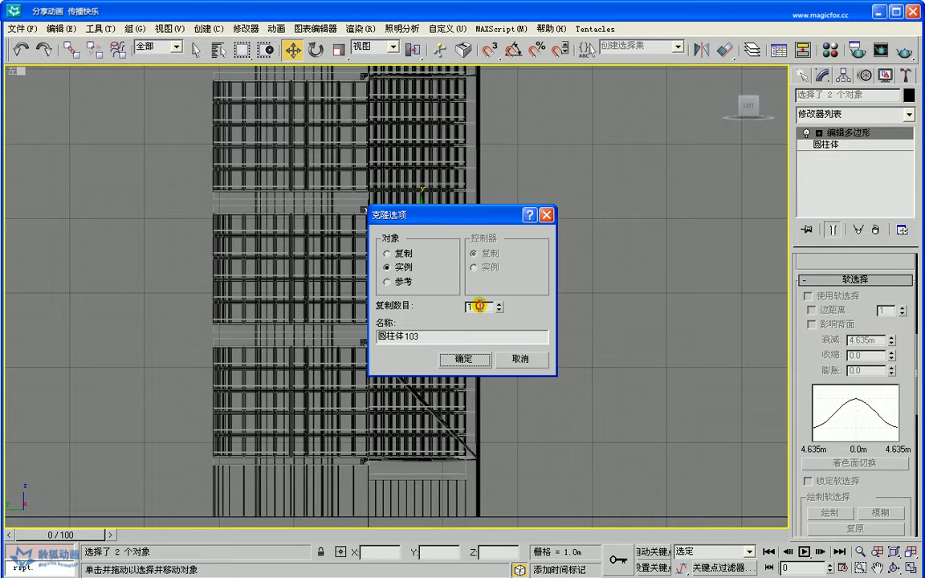
pyautogui.write('7')
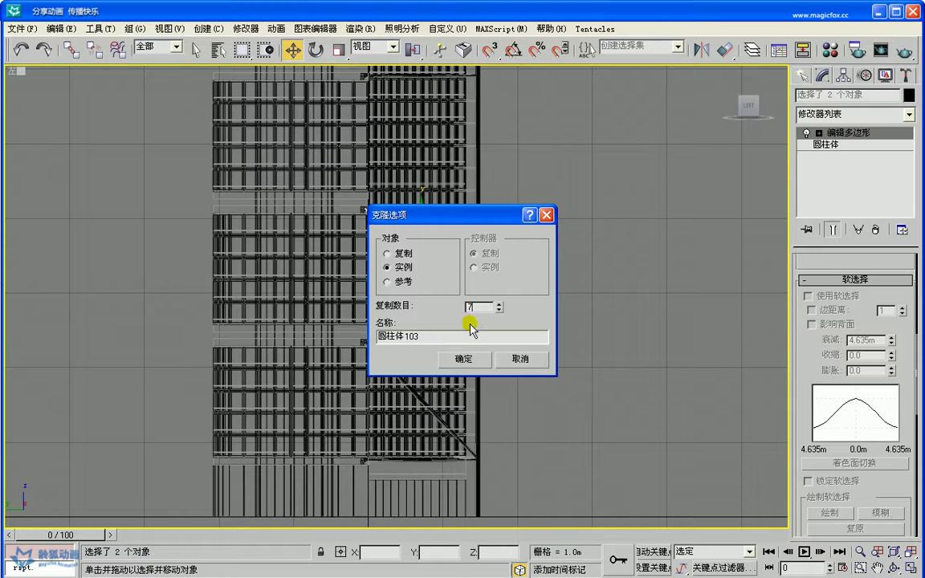
pyautogui.click(464, 360)
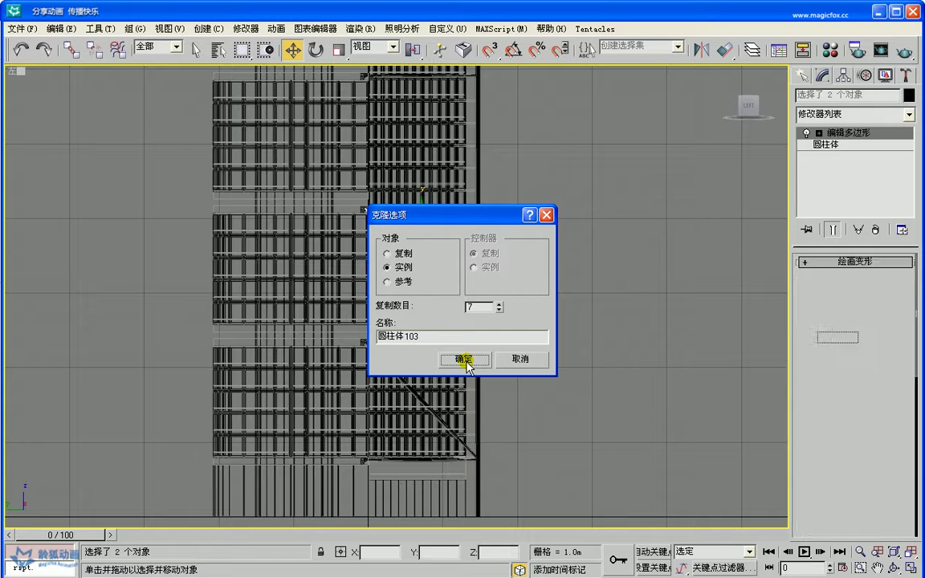
# Select all parts of the tower in the perspective view and group them under the default name
pyautogui.click(878, 567)
pyautogui.moveTo(452, 326); pyautogui.dragTo(460, 383)
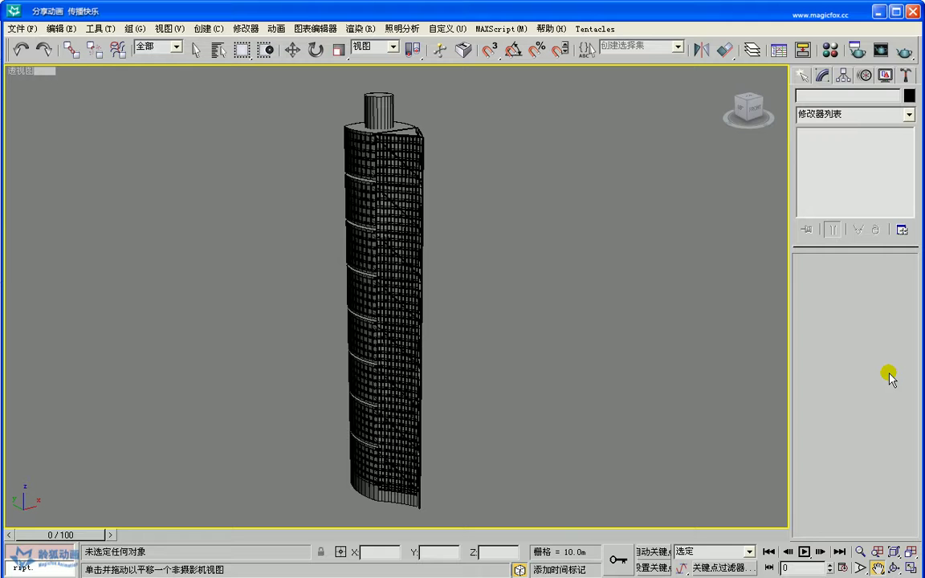
pyautogui.click(293, 49)
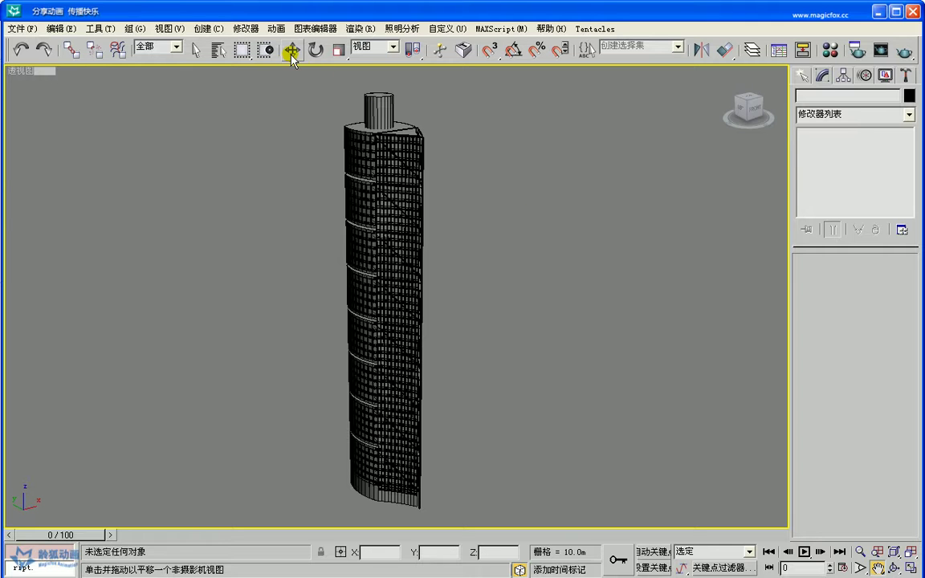
pyautogui.moveTo(455, 86); pyautogui.dragTo(306, 525)
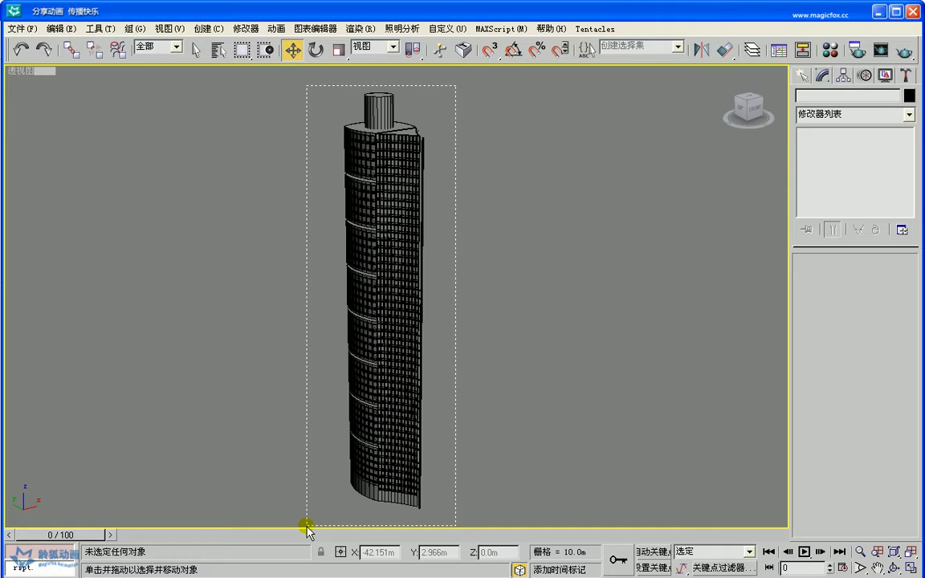
pyautogui.moveTo(306, 527); pyautogui.dragTo(307, 527)
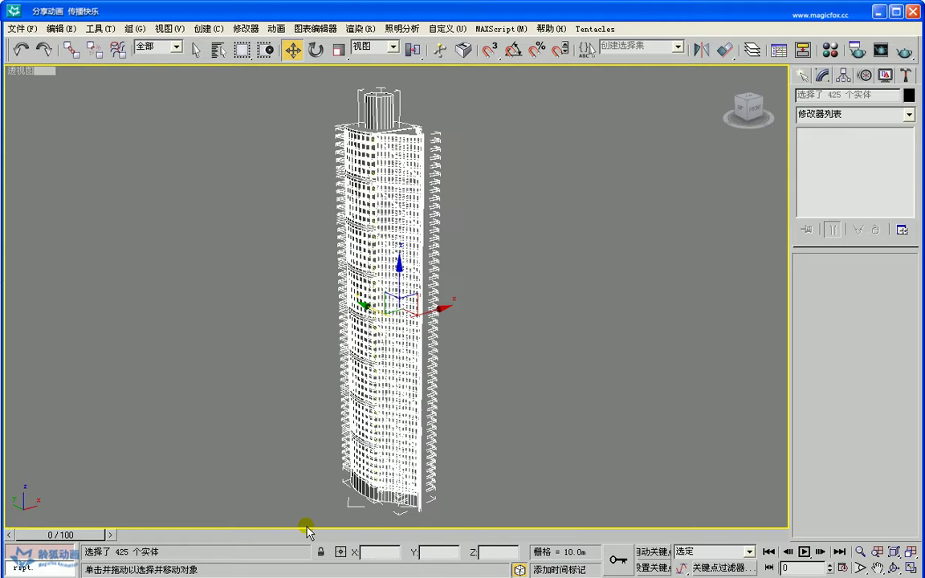
pyautogui.click(135, 28)
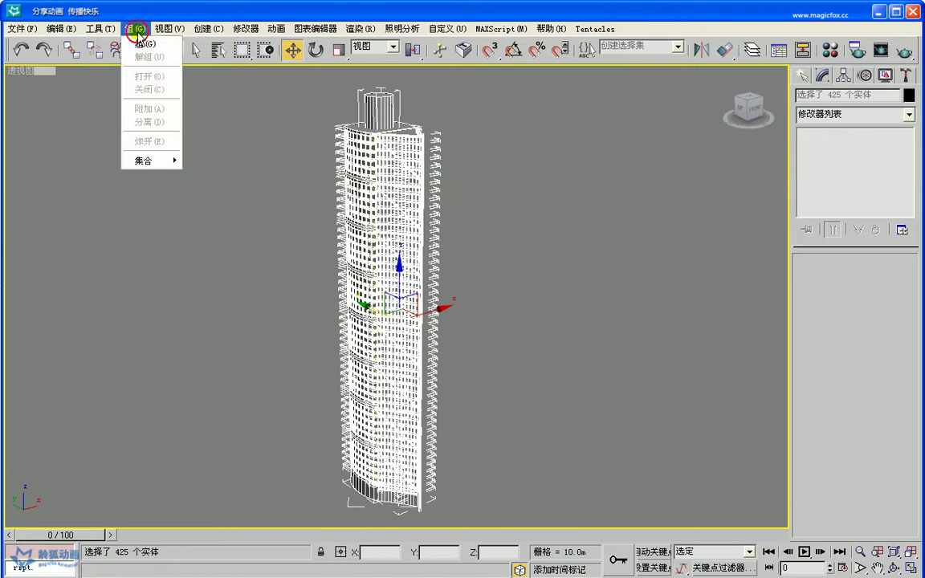
pyautogui.click(143, 46)
pyautogui.click(446, 291)
pyautogui.click(463, 323)
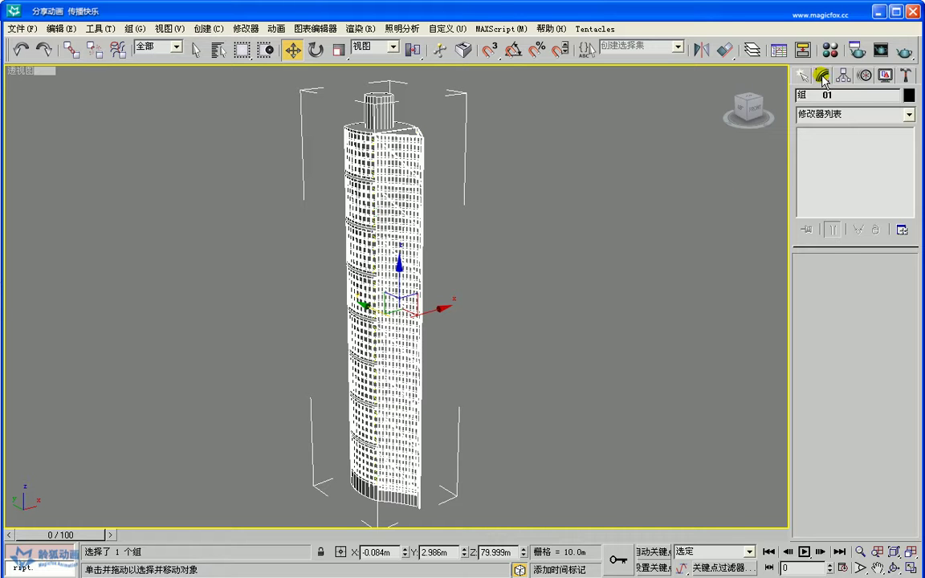
# Apply a Twist modifier to the tower group with an angle of 120 about the Z axis and the limit effect off
pyautogui.click(909, 114)
pyautogui.moveTo(908, 227); pyautogui.dragTo(908, 381)
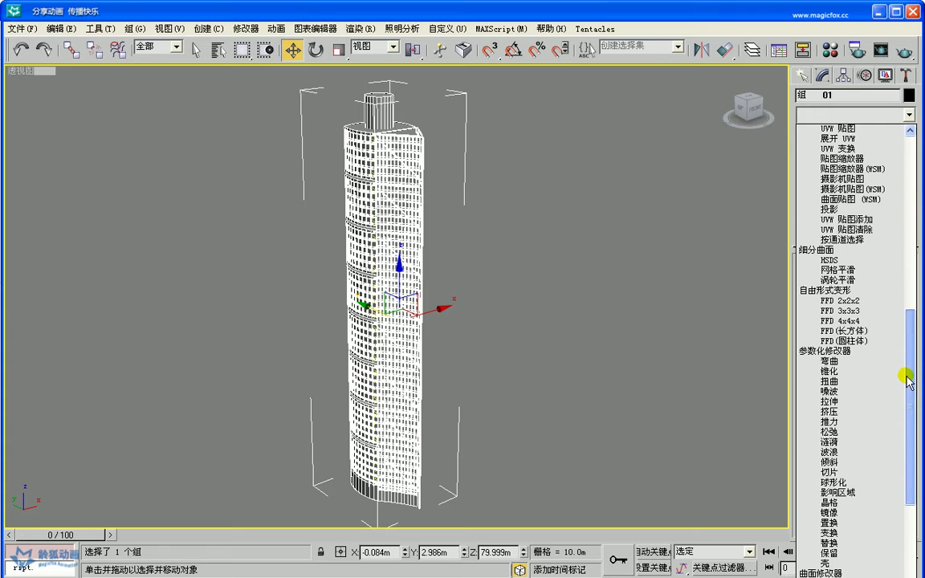
pyautogui.click(870, 386)
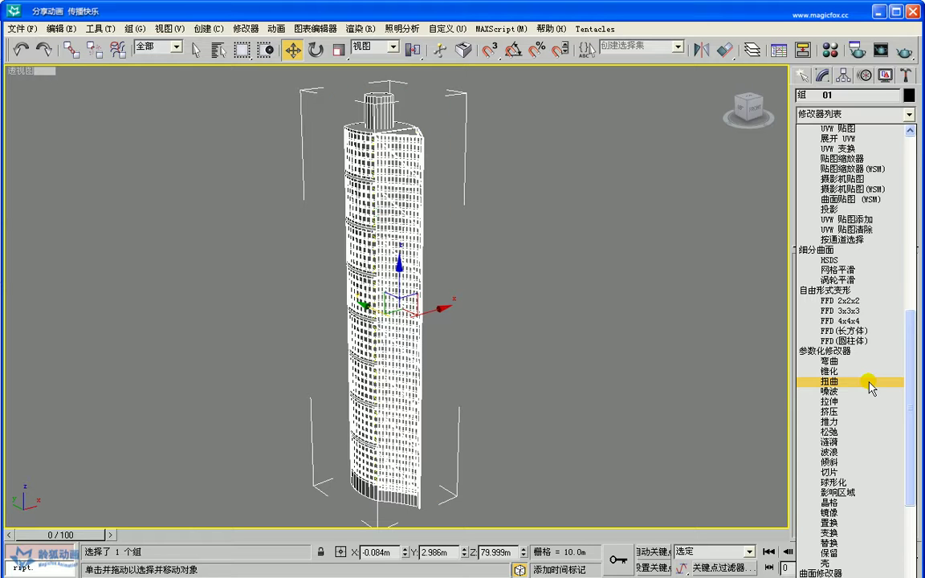
pyautogui.click(871, 377)
pyautogui.click(859, 376)
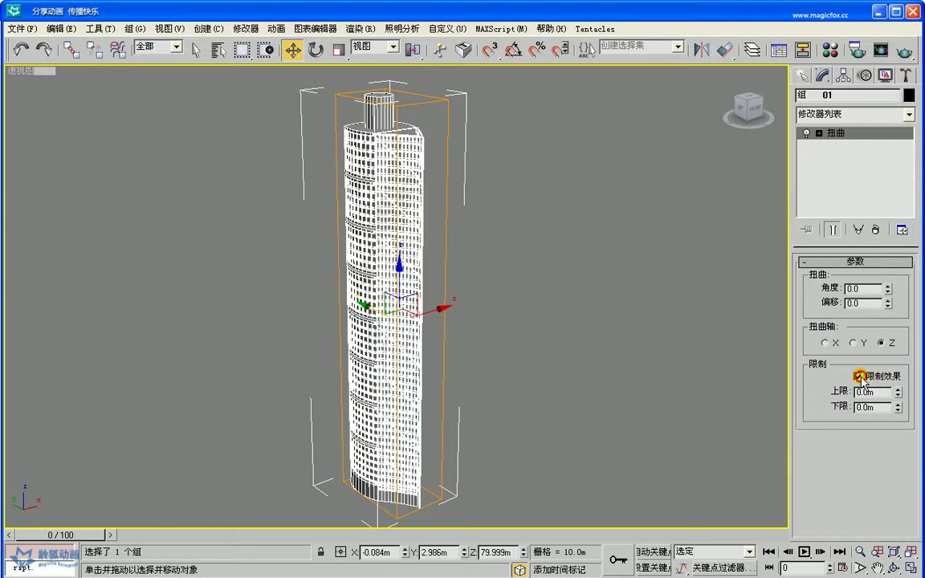
pyautogui.doubleClick(849, 292)
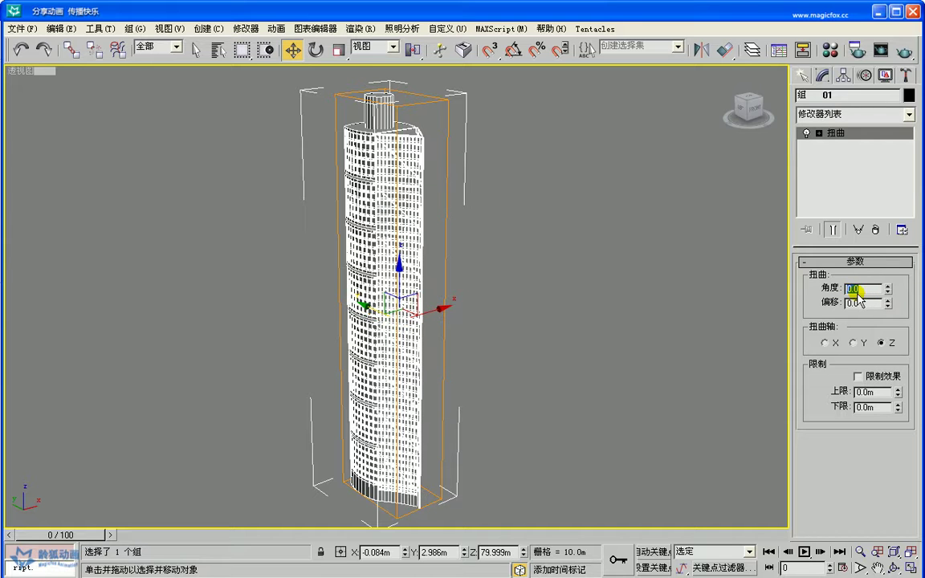
pyautogui.write('120')
pyautogui.press('Return')
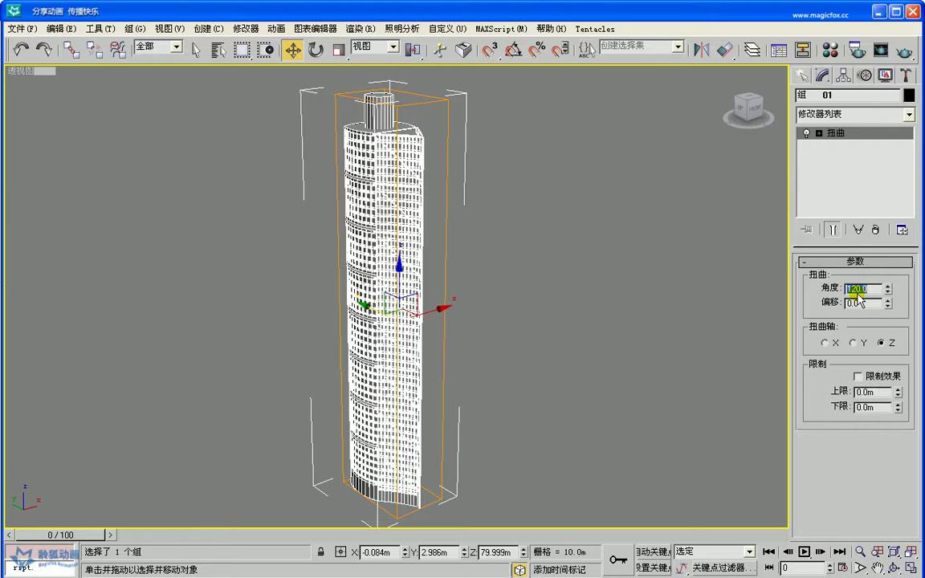